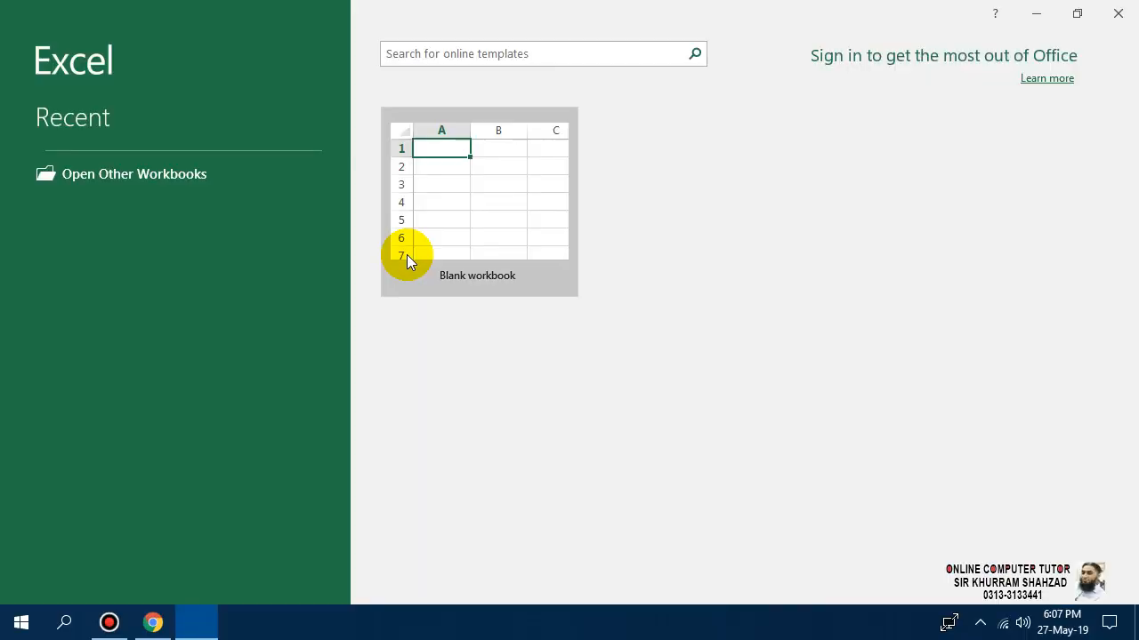
- Create a new blank workbook
left_click(470, 230)
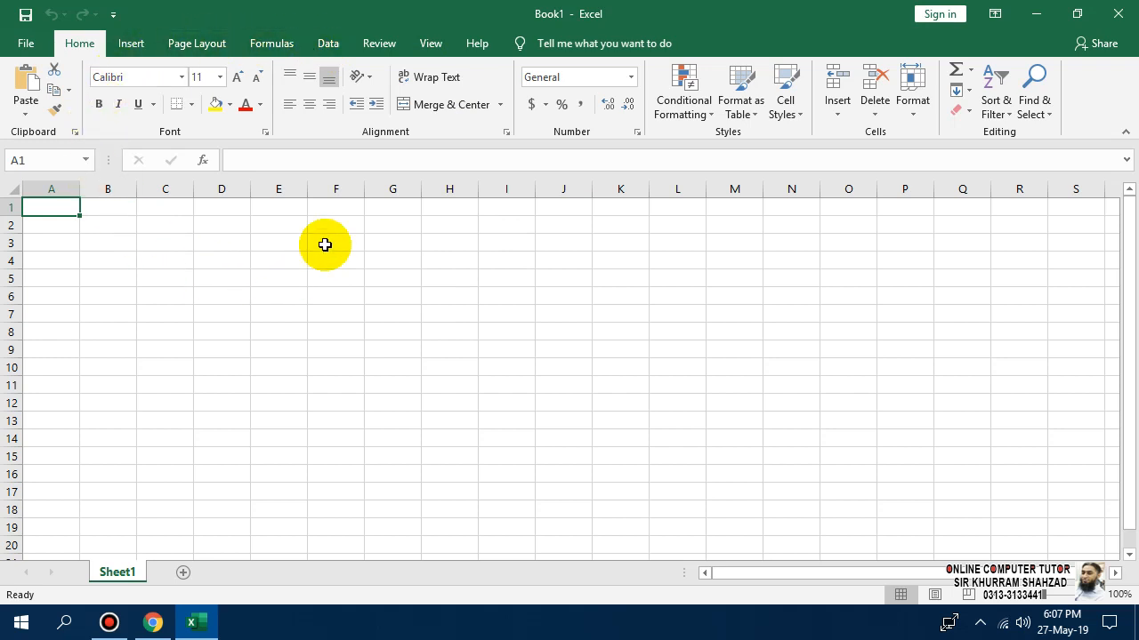
- Look through the functions available in the Text and the Date & Time categories
left_click(279, 44)
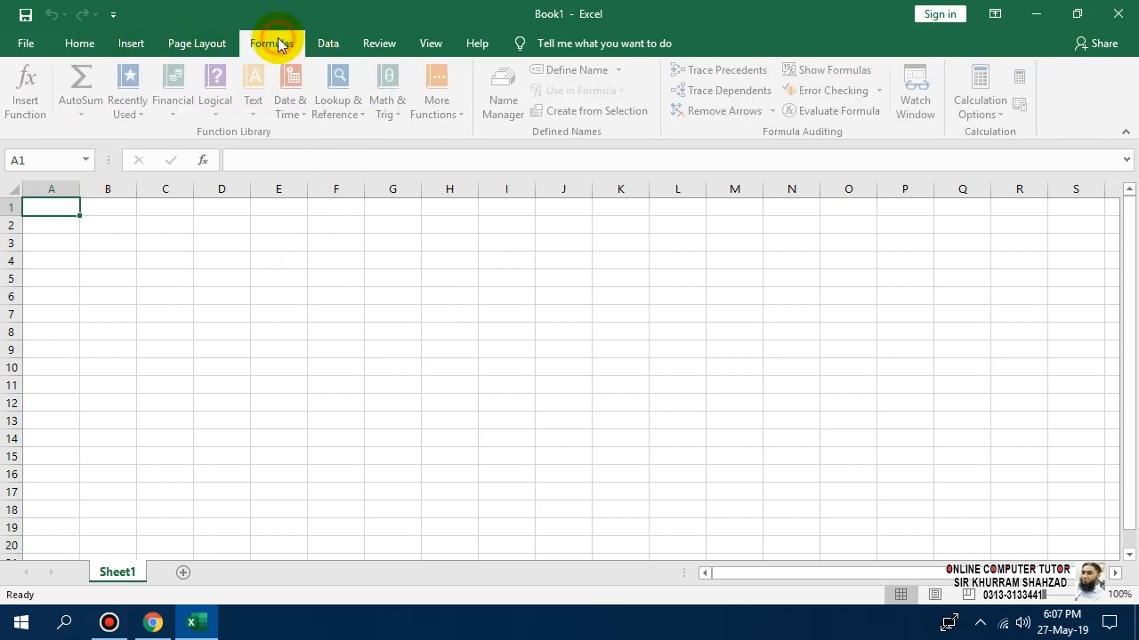
left_click(252, 109)
scroll(275, 267, "down", 4)
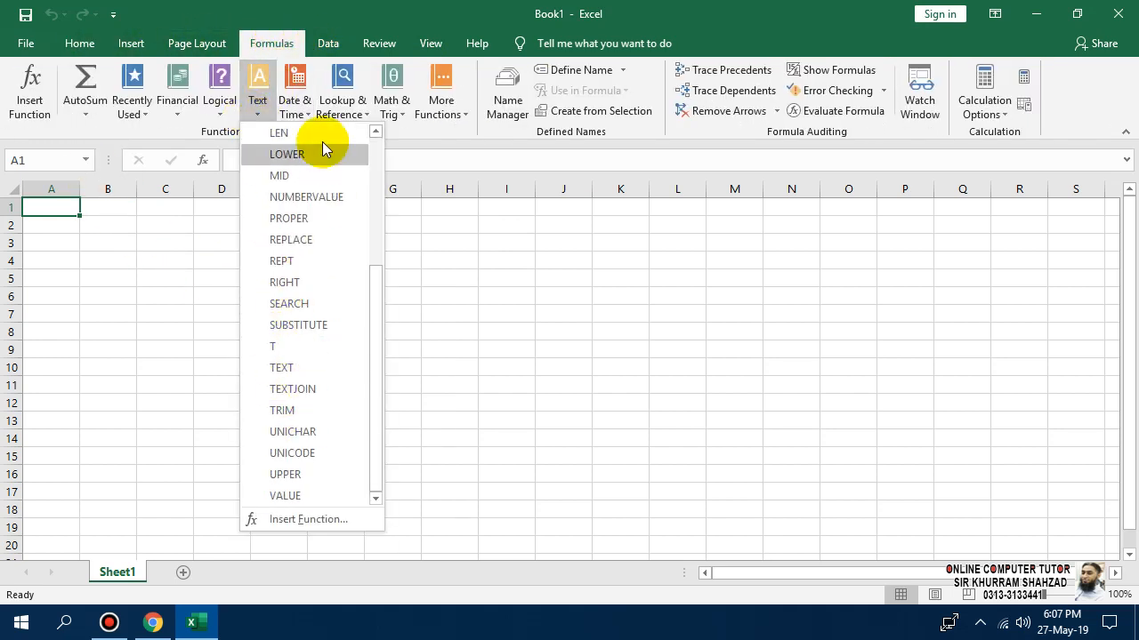
left_click(417, 5)
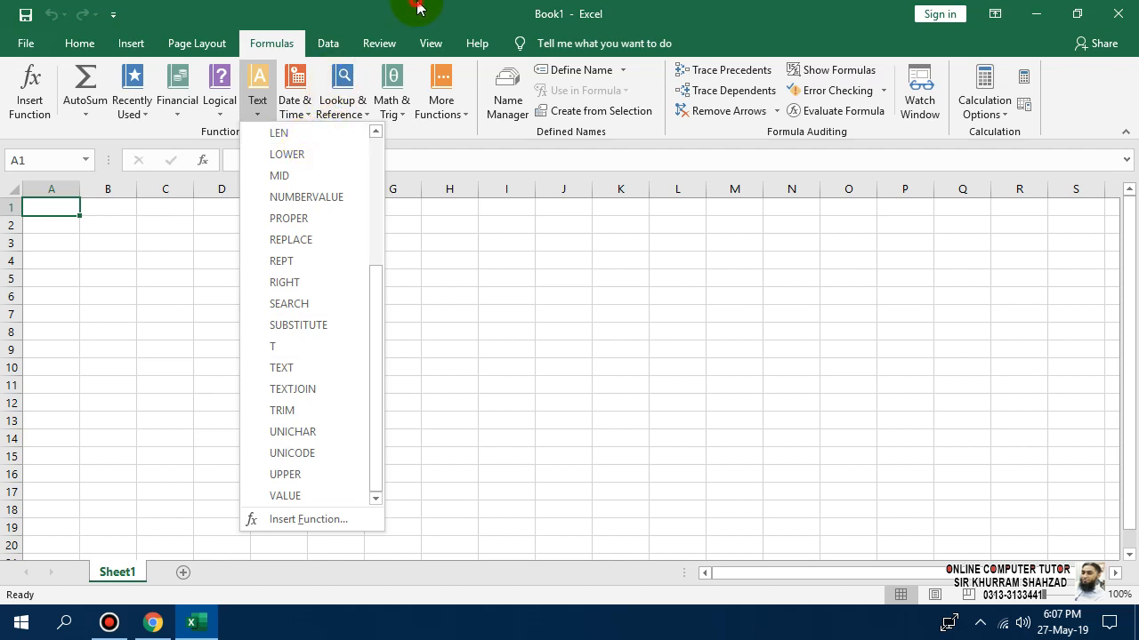
left_click(307, 122)
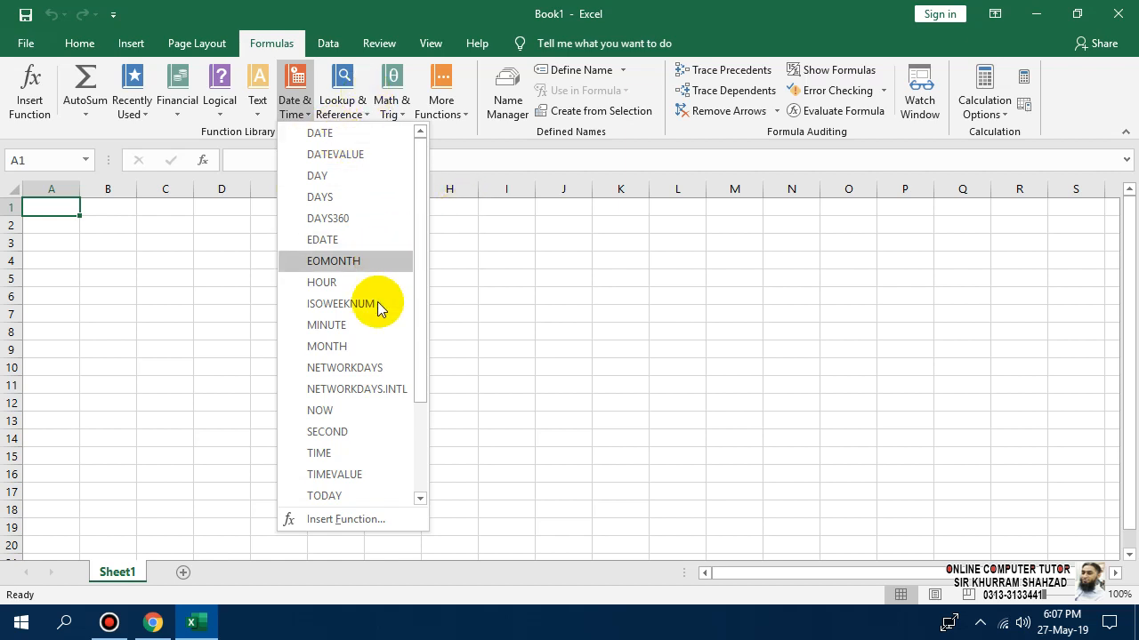
left_click(599, 305)
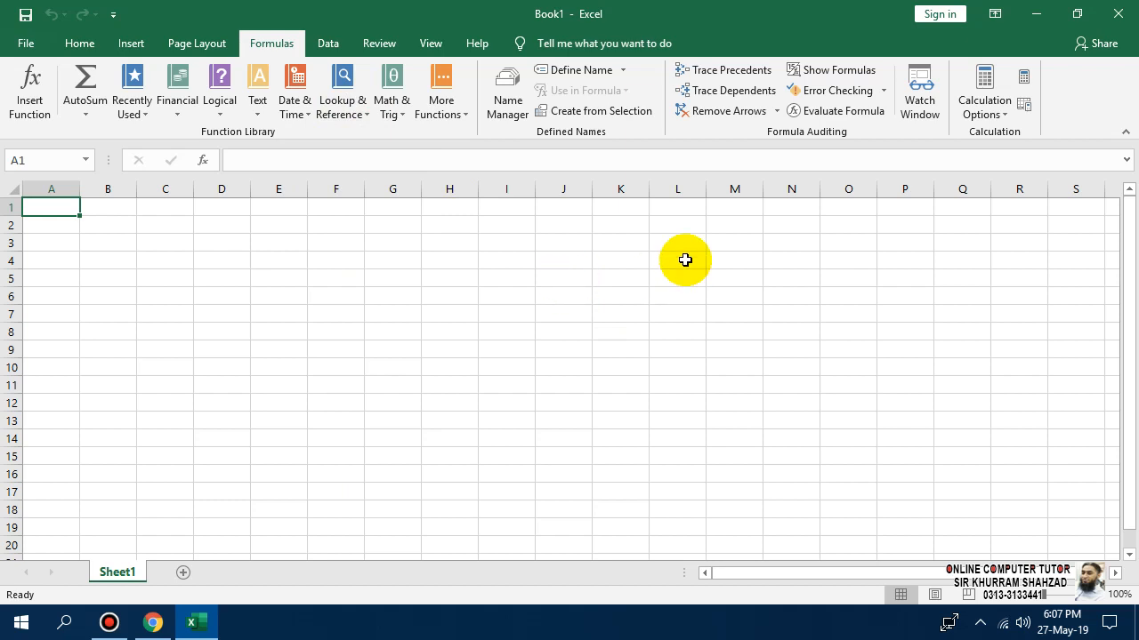
- Enter the title HOUR in cell B2 and the description "Returns the hour part of a user-supplied time." in B3
left_click(127, 221)
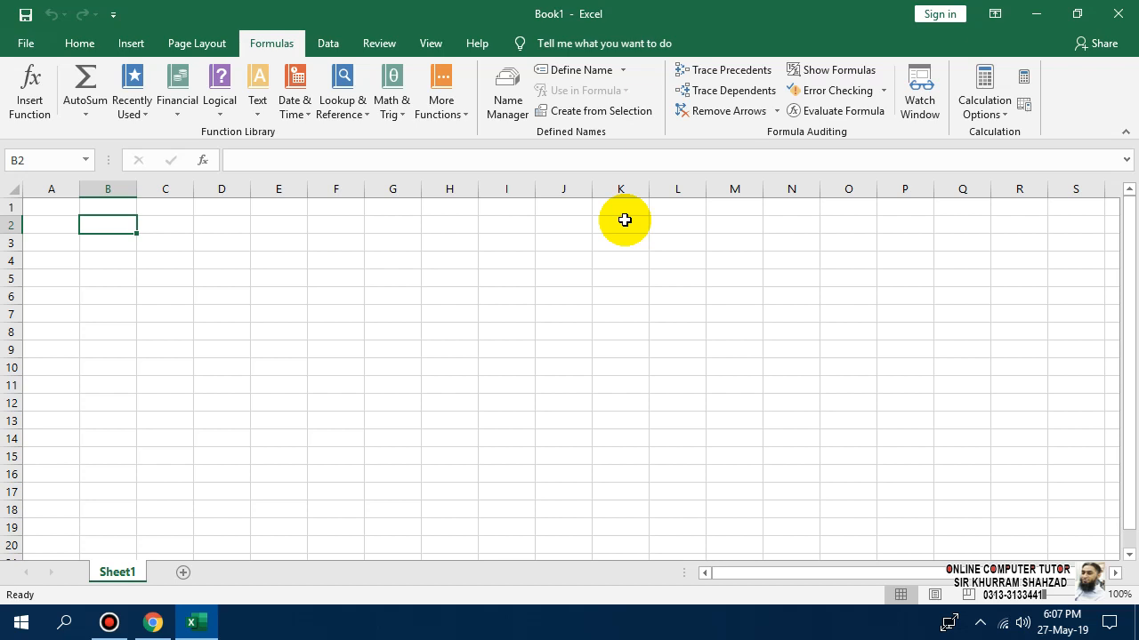
type("HOUR")
key("Return")
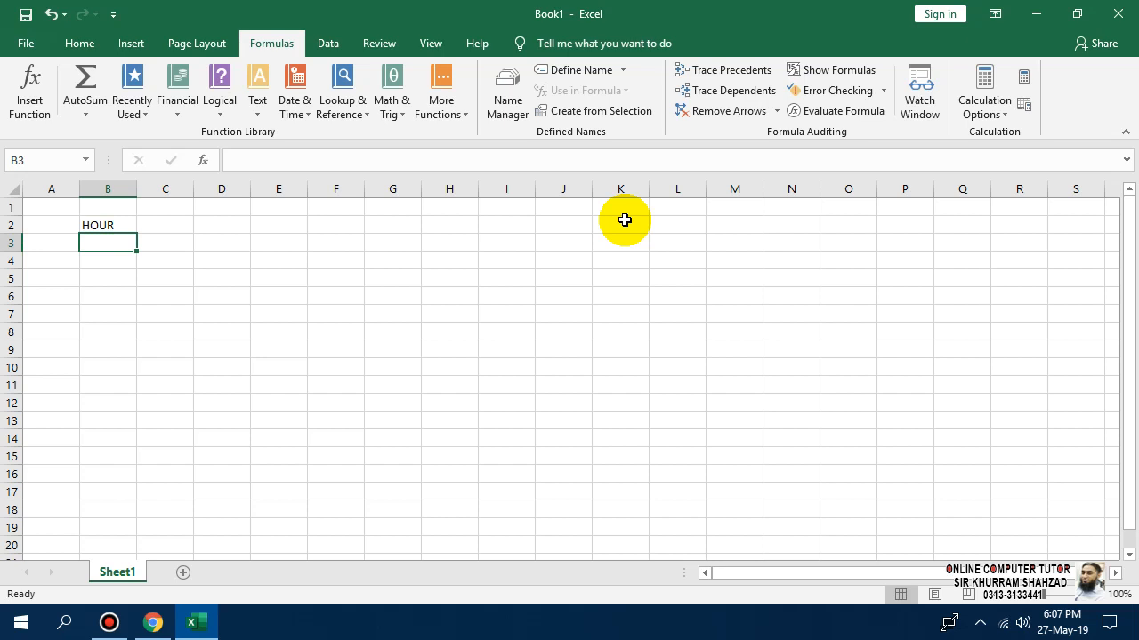
type("Ret")
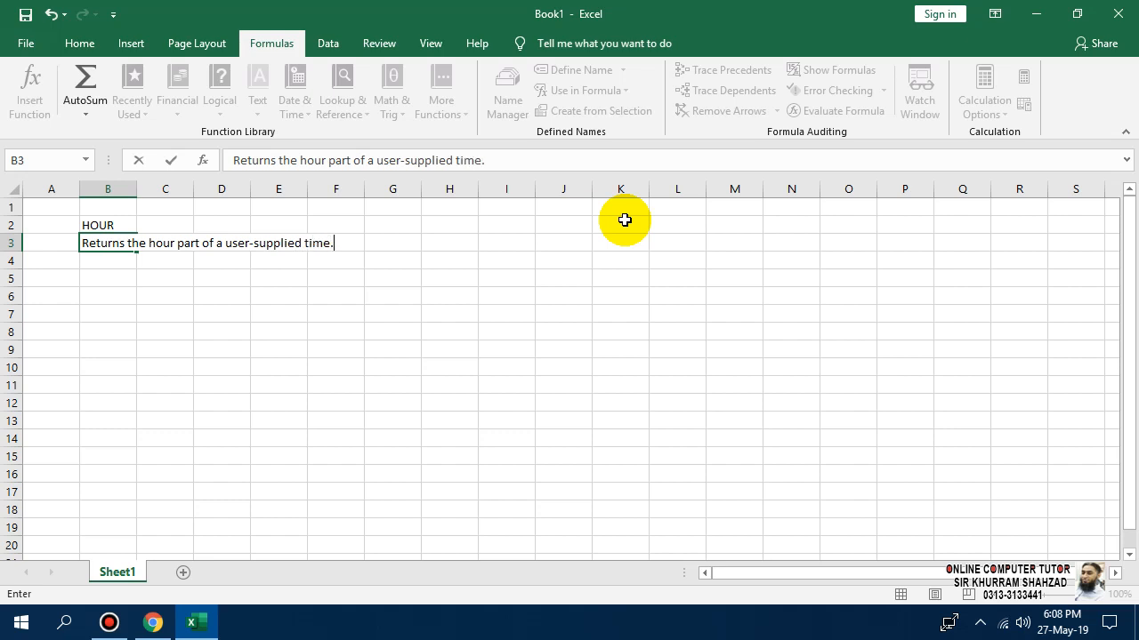
key("Return")
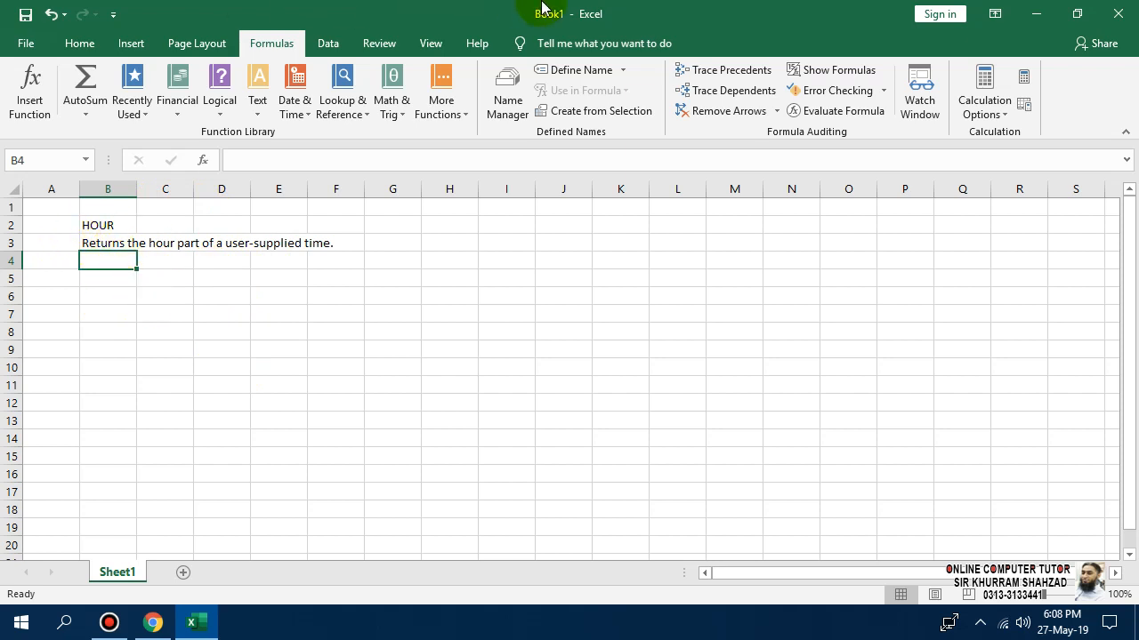
left_click(649, 12)
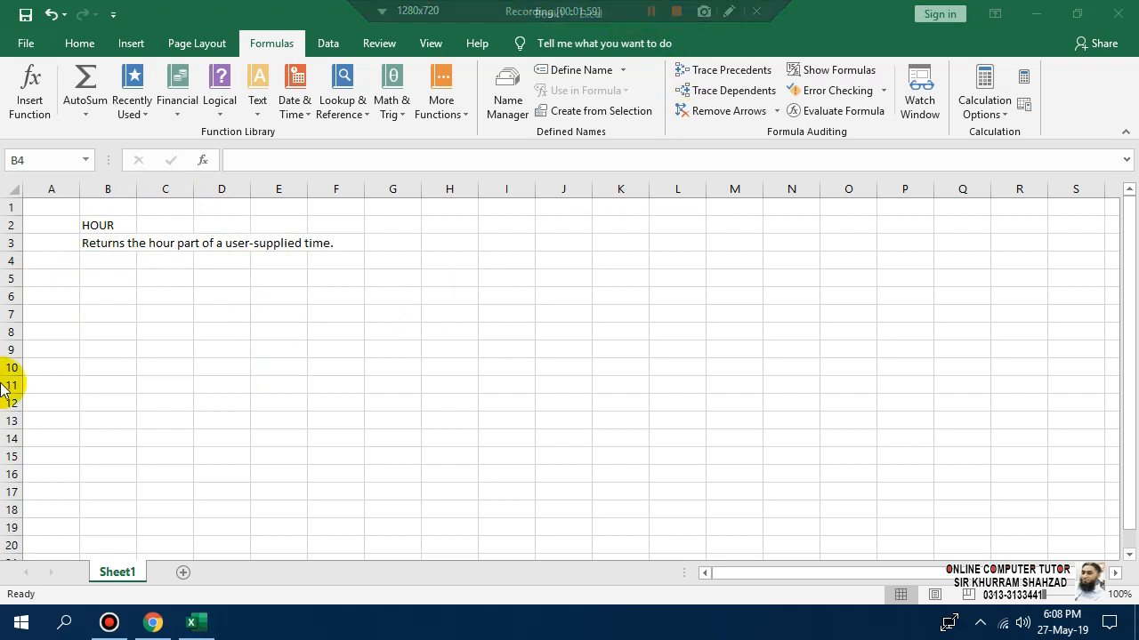
- Enter the function syntax HOUR(Serial number) in cell B4, correcting the spelling and capitalising Serial
left_click(127, 264)
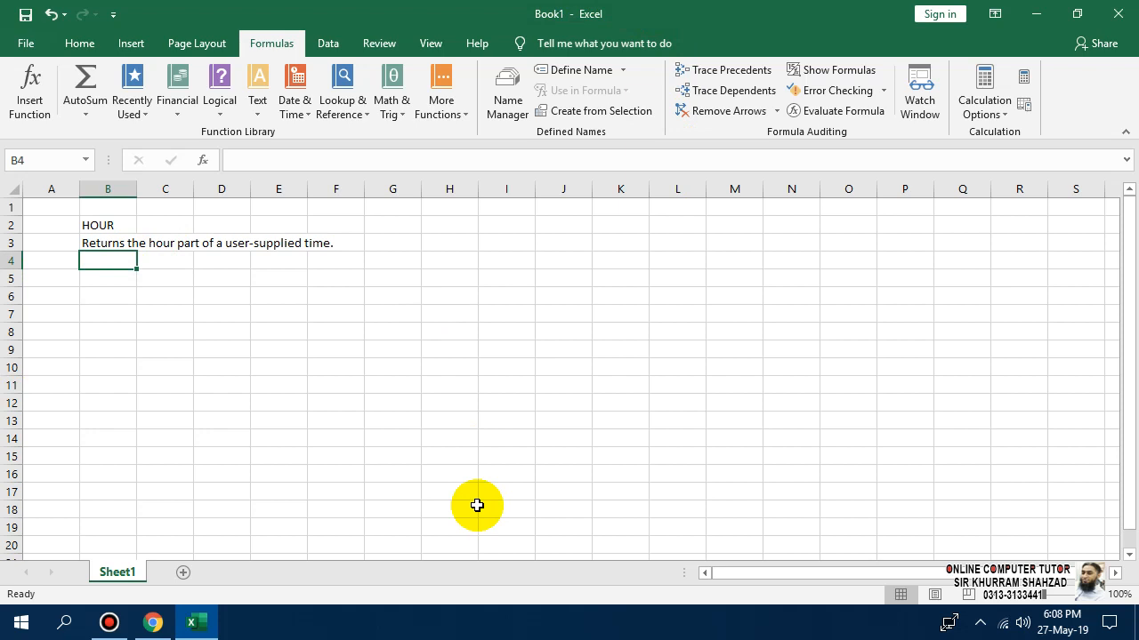
type("HOUR(srial numbe")
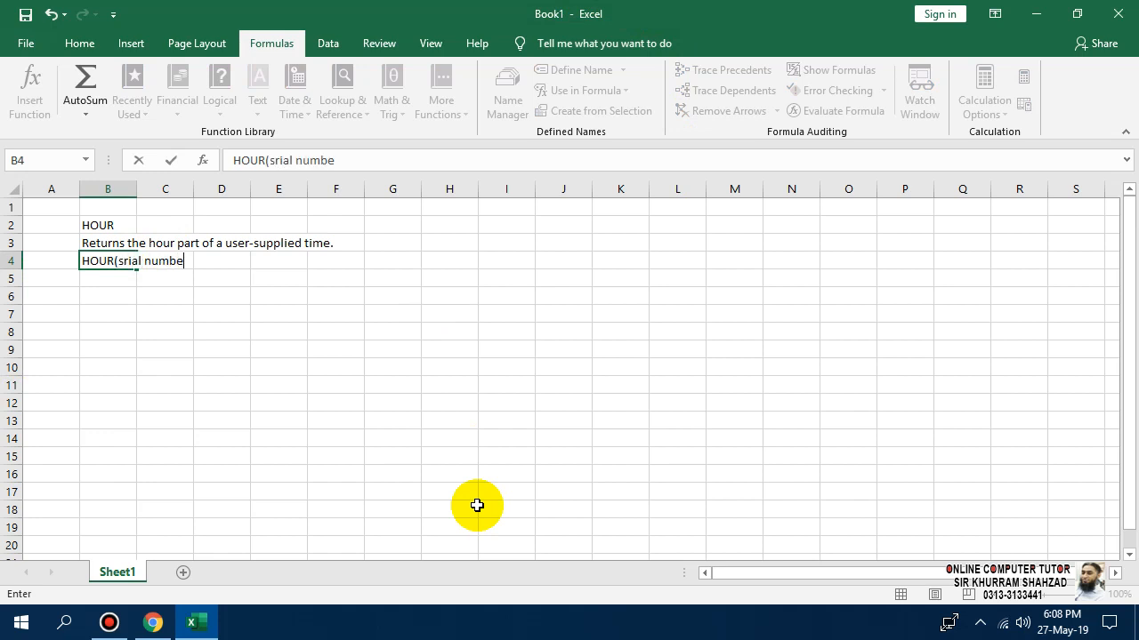
type(")")
key("Return")
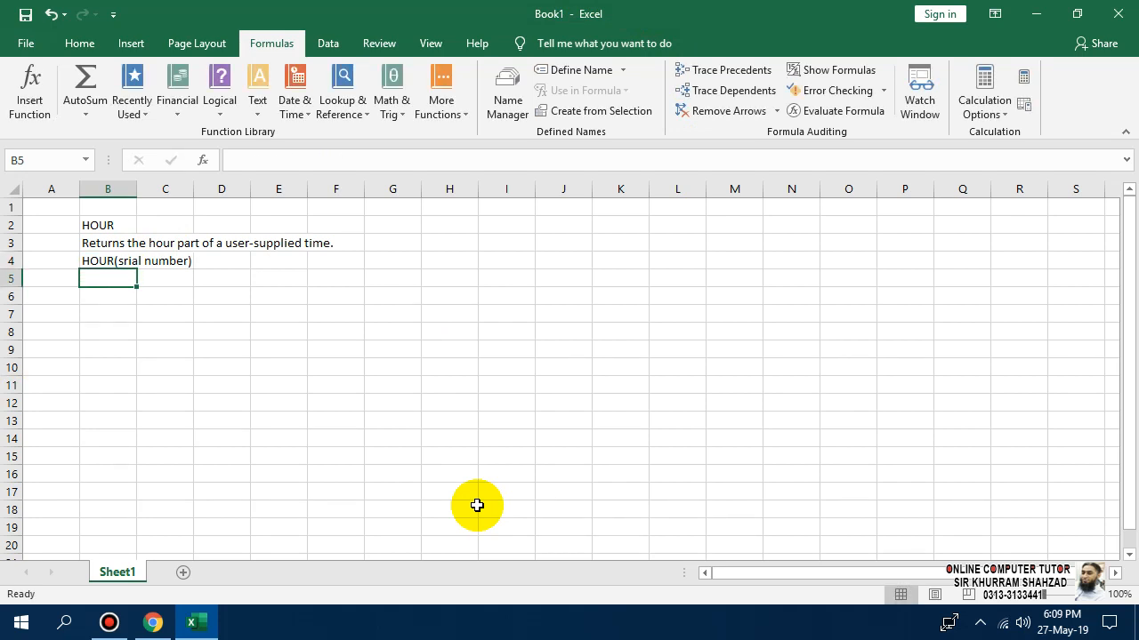
key("Up")
key("Left")
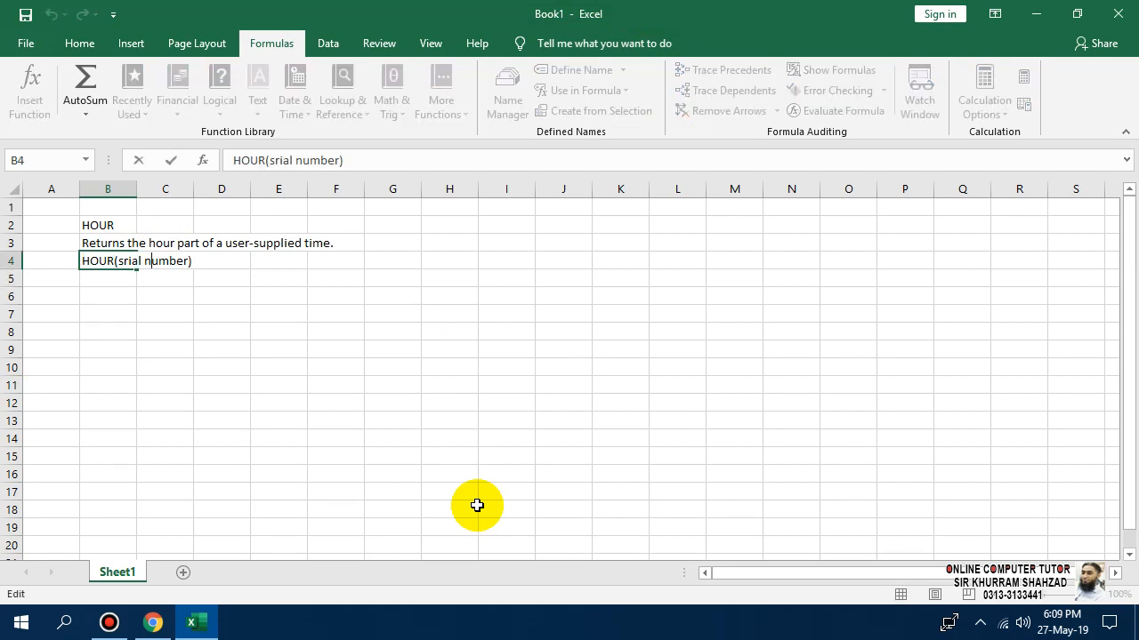
type("e")
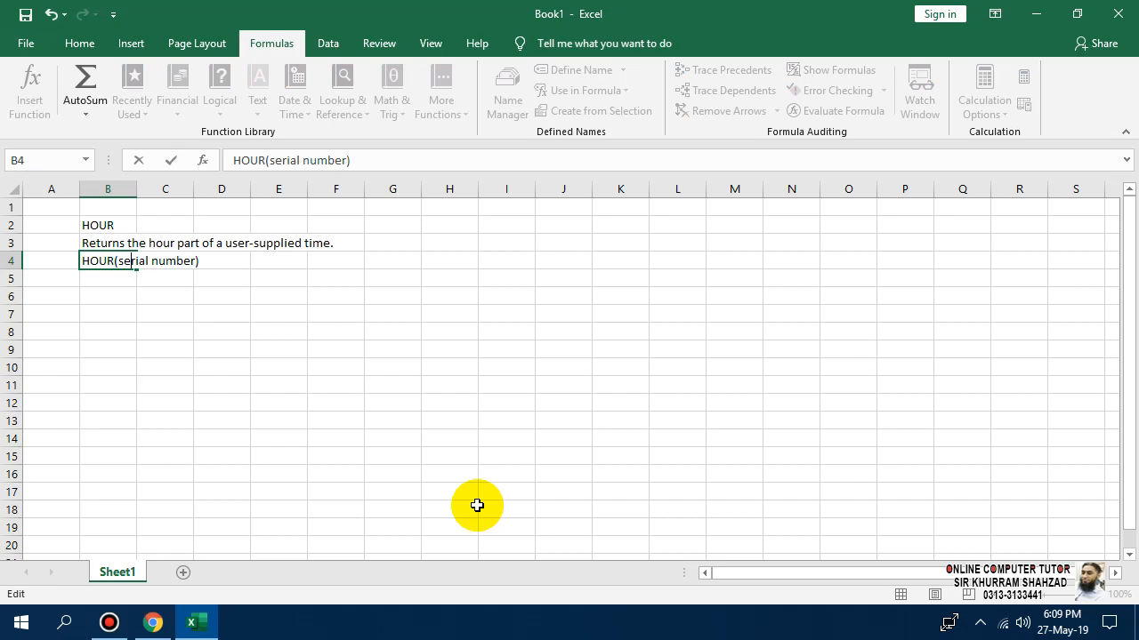
key("BackSpace")
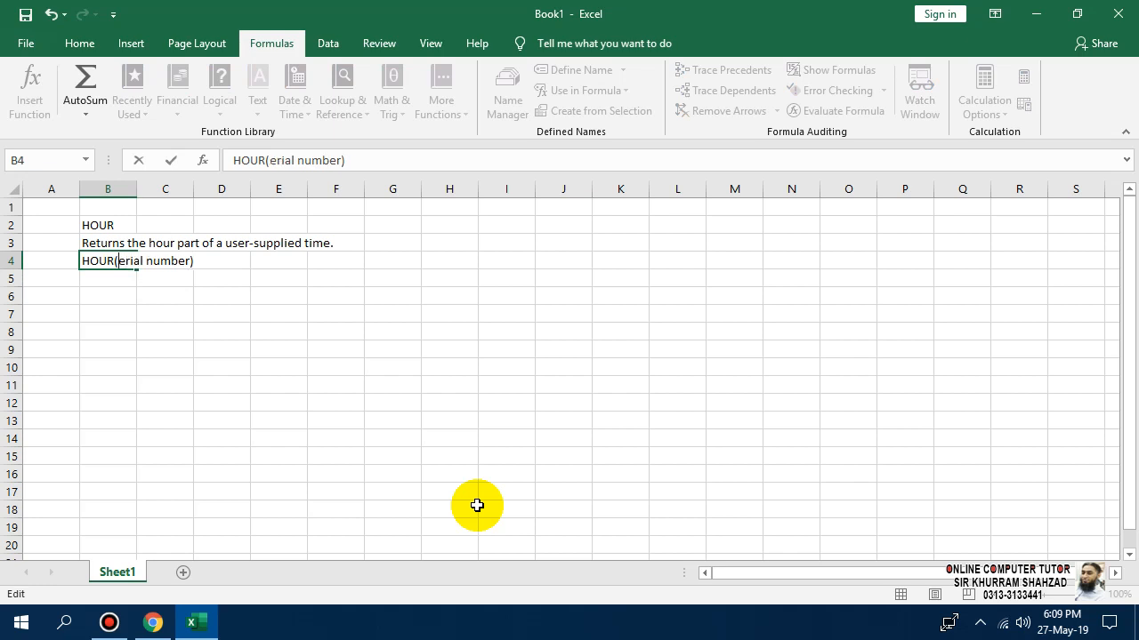
type("S")
key("Return")
key("Down")
key("Up")
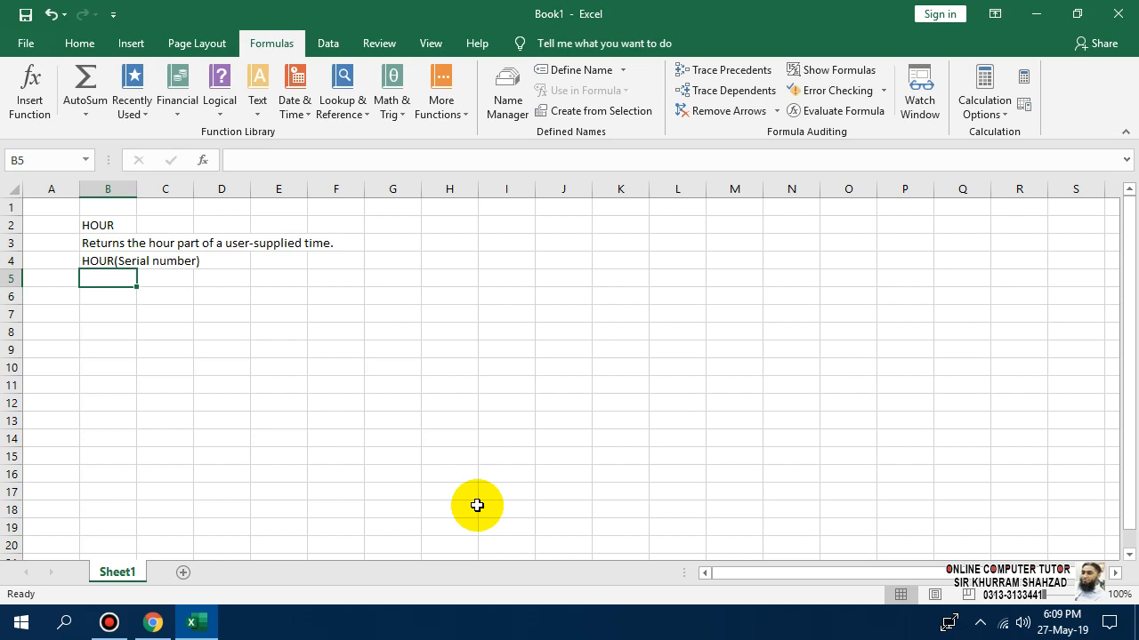
type("YEA")
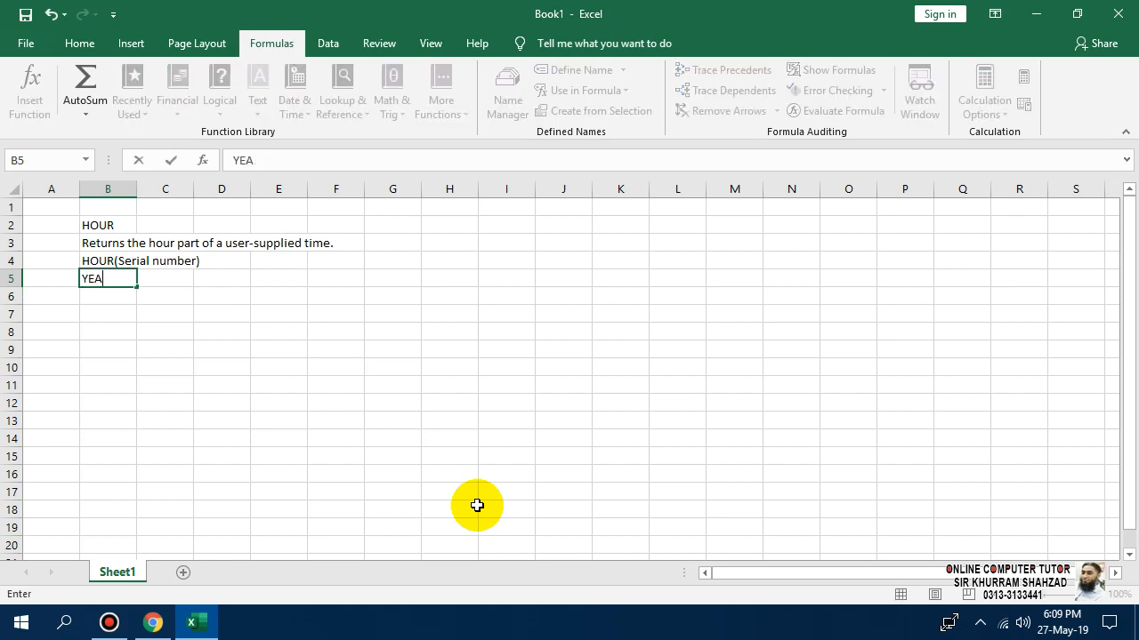
key("Escape")
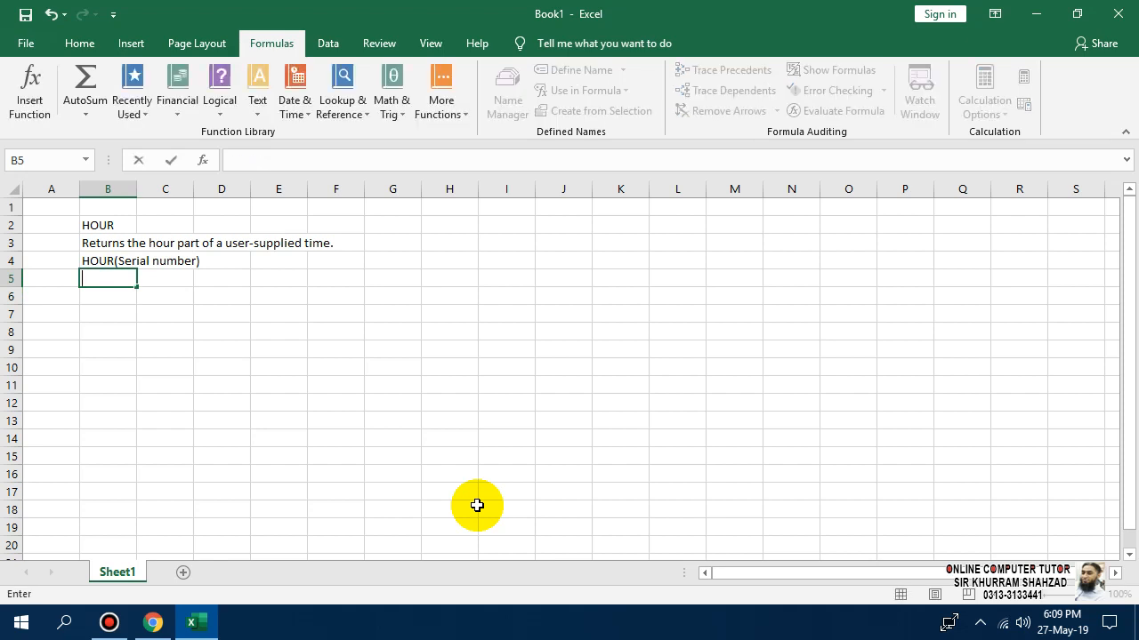
key("Escape")
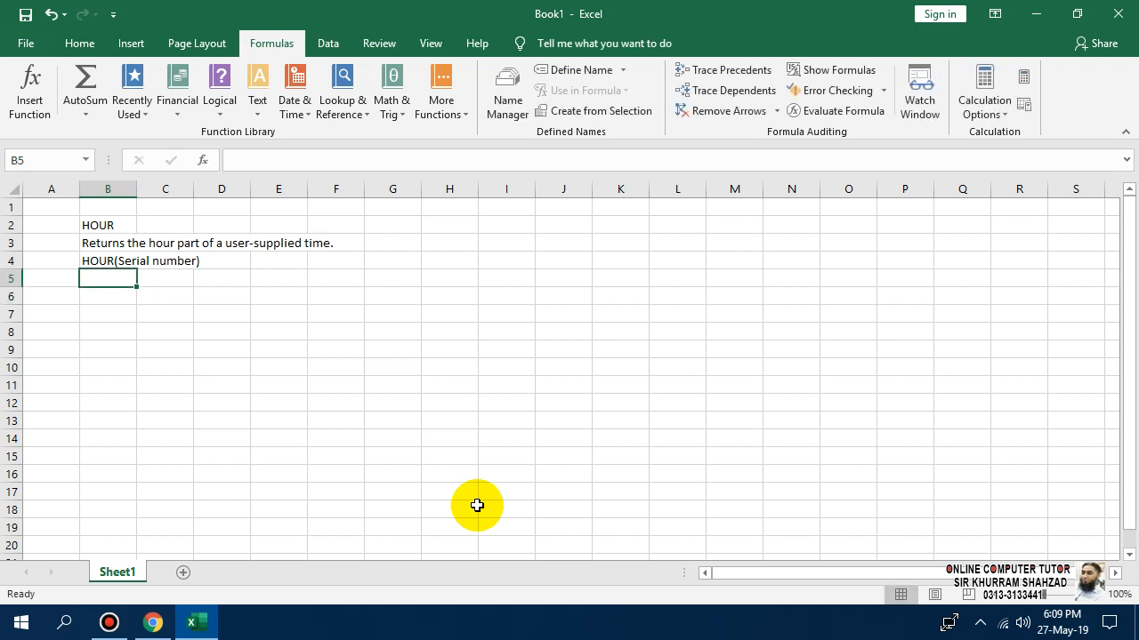
- Enter the column heading TIME in cell B5
type("D")
key("BackSpace")
type("TI")
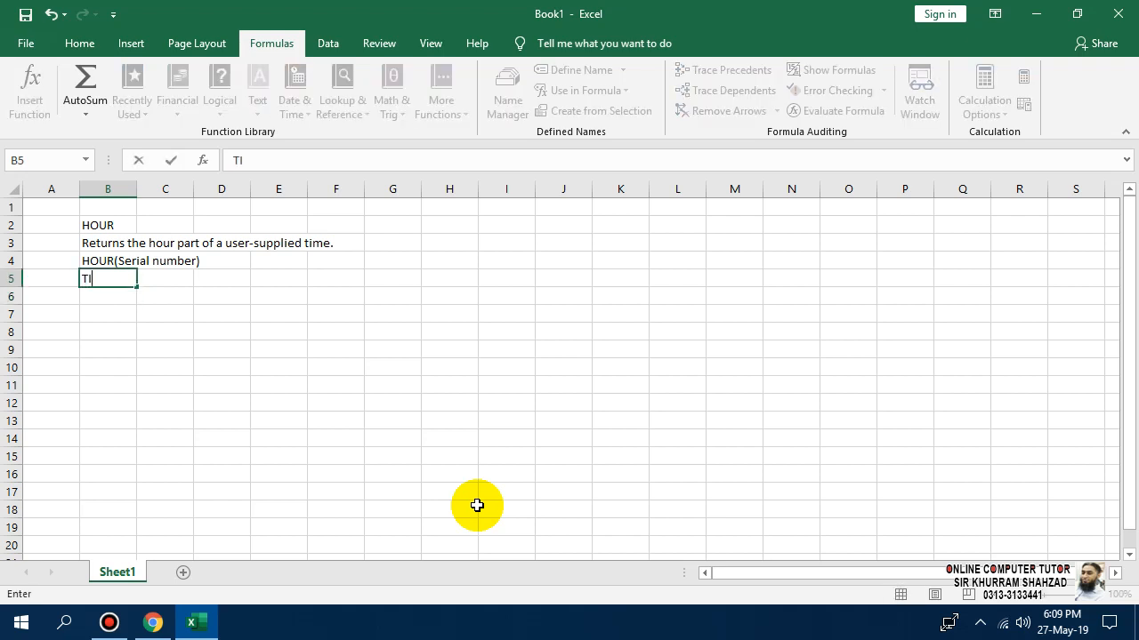
type("ME")
key("Return")
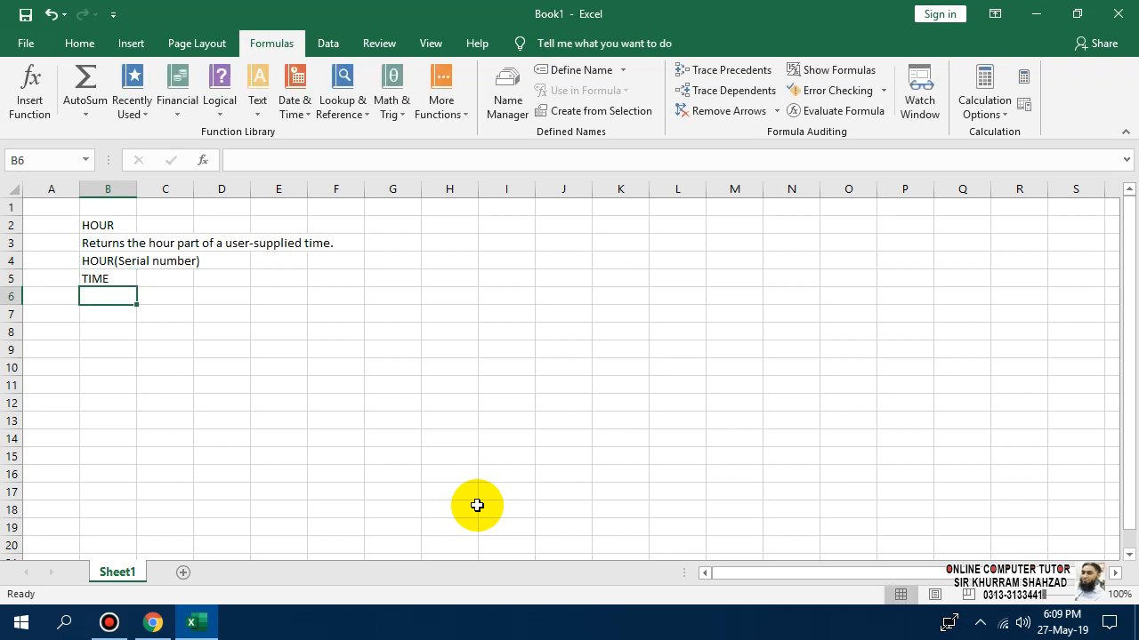
- Enter the column heading RESULT in capitals in cell D5
key("Right")
key("Up")
key("Right")
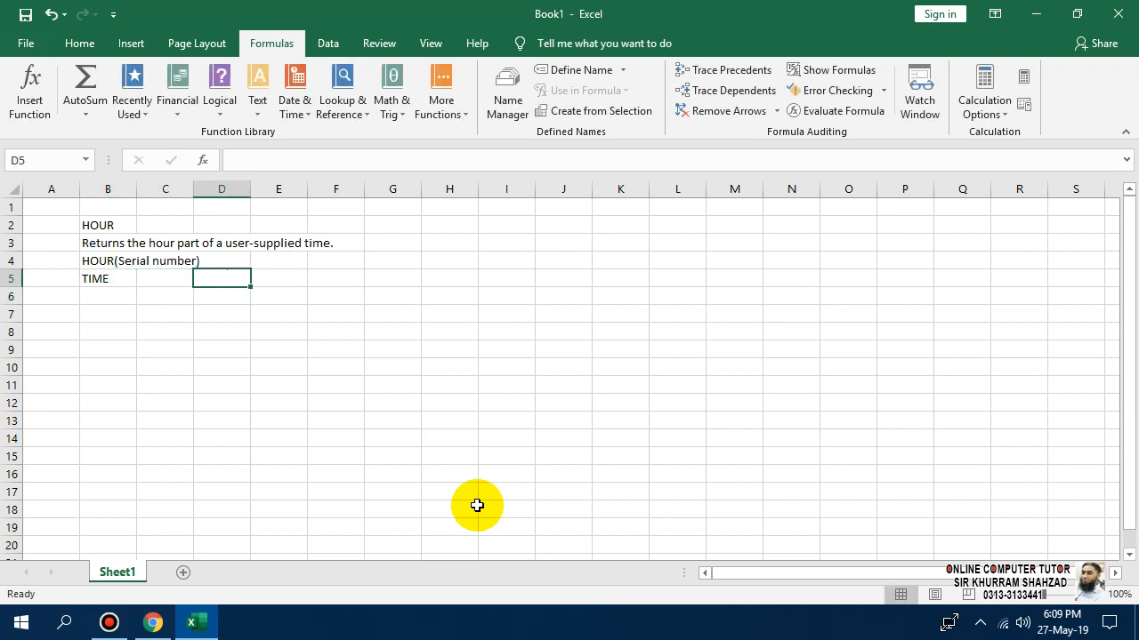
key("Down")
key("Right")
key("Right")
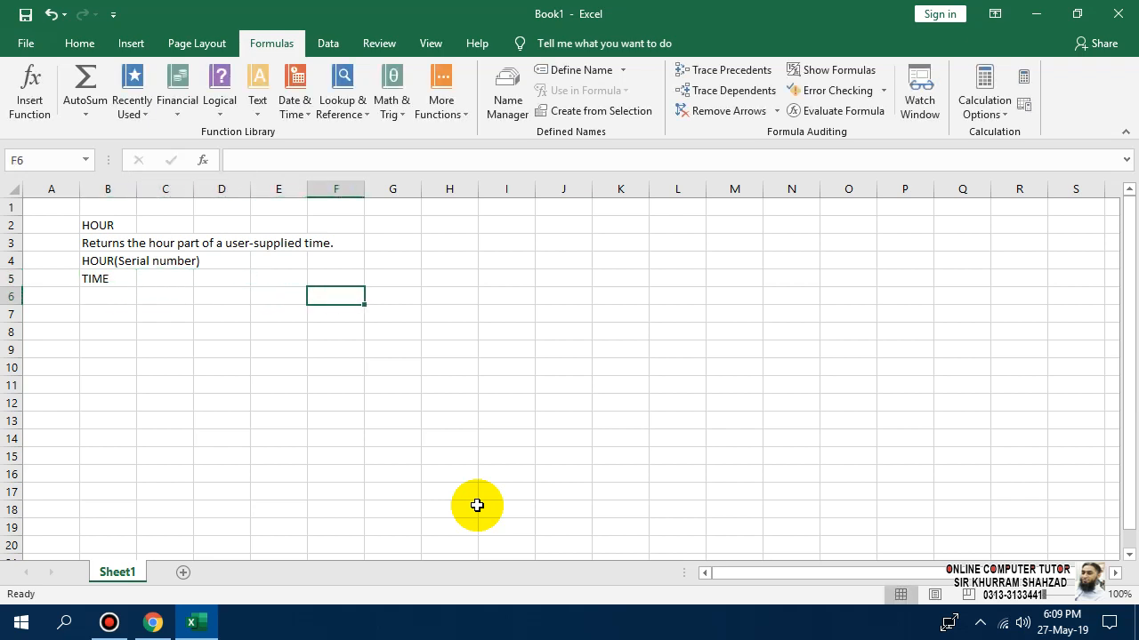
key("Up")
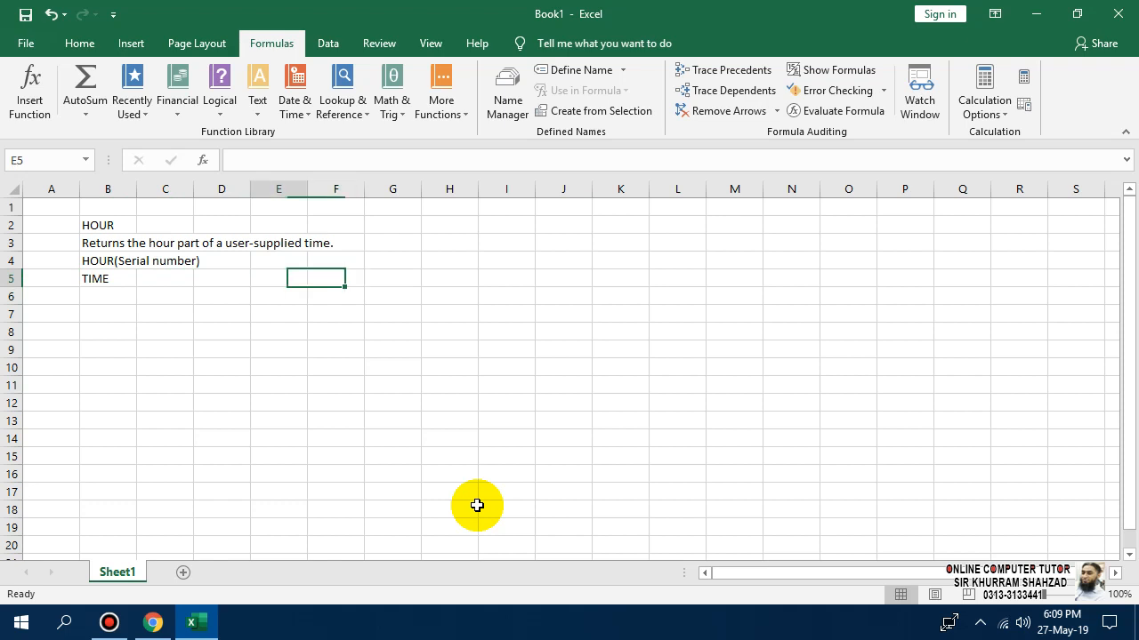
key("Left")
key("Left")
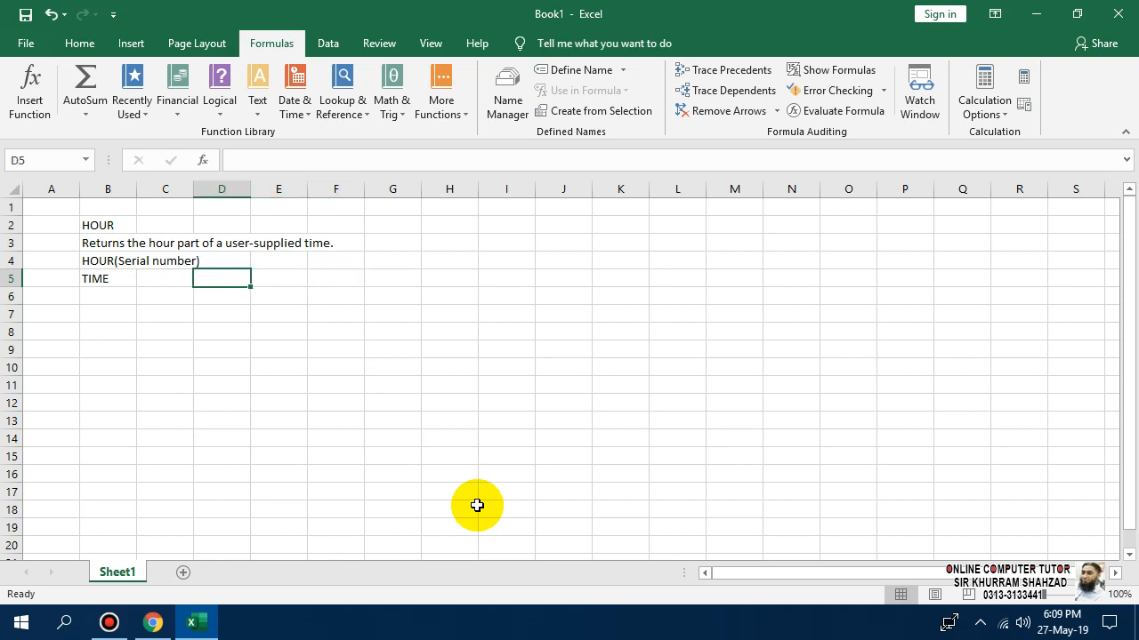
type("result")
key("Return")
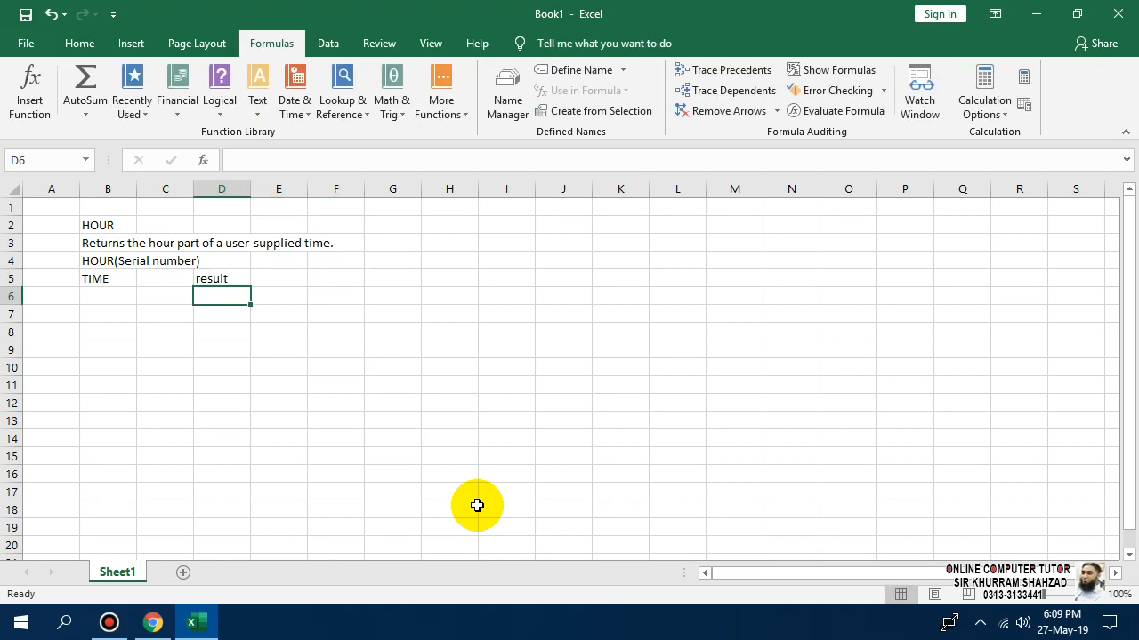
left_click(217, 264)
left_click(221, 279)
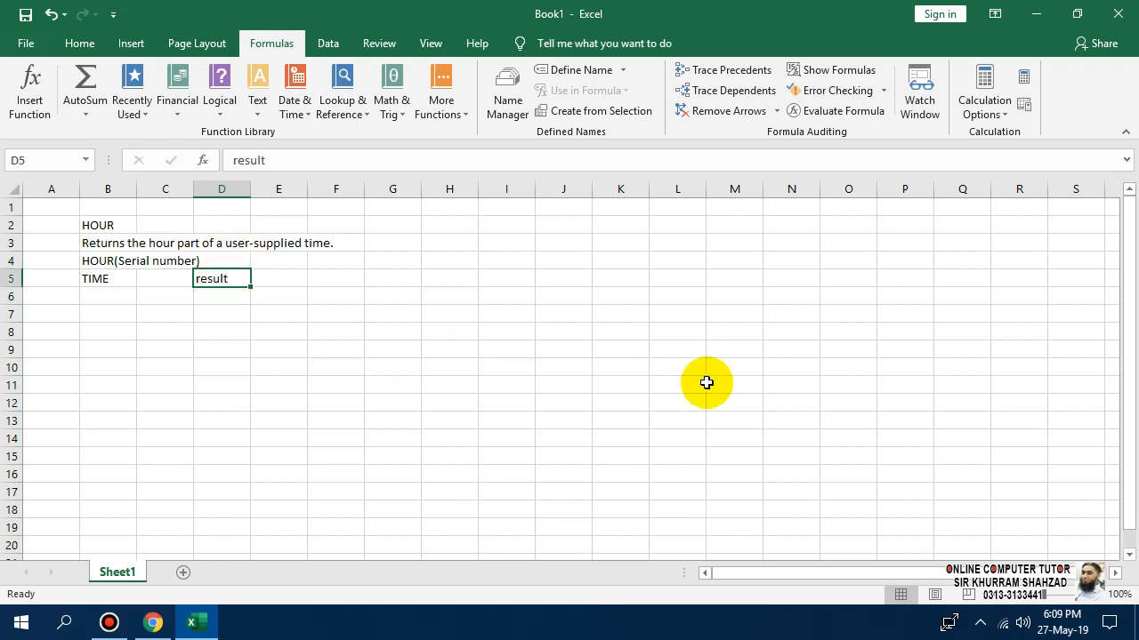
type("RESULT")
key("Return")
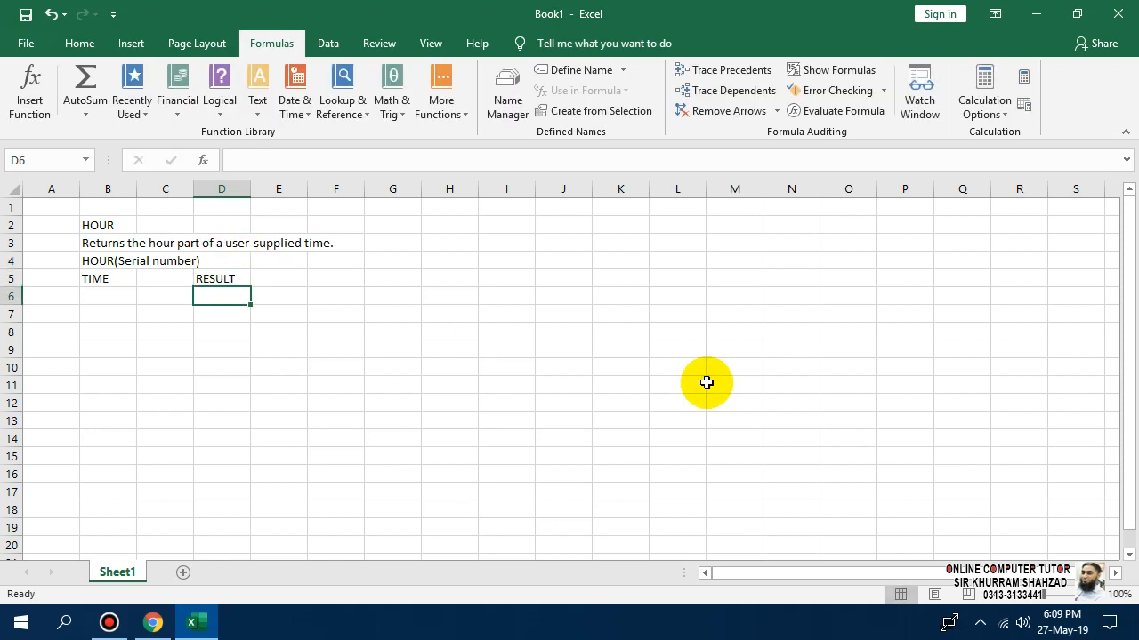
- Merge and center cells B5:C5 containing the TIME heading, and cells B6:C6 below it
left_click_drag(92, 278, 165, 278)
left_click(79, 42)
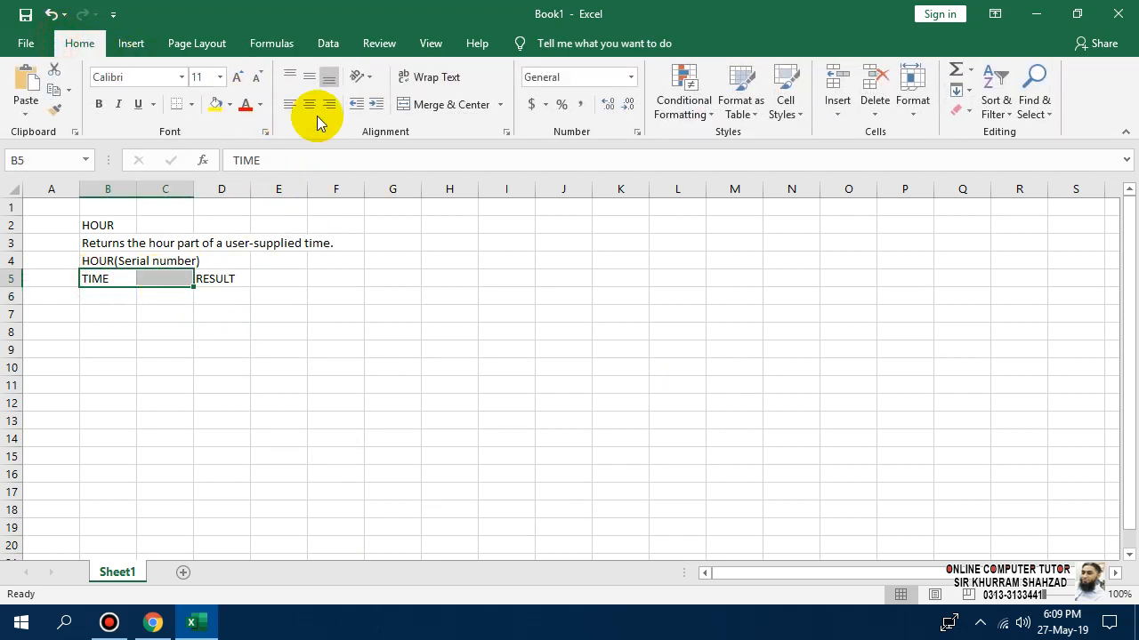
left_click(402, 105)
left_click_drag(107, 298, 185, 295)
left_click(416, 106)
- Try copying the merged cell B6:C6 onto the range B7:C12, and undo the paste
key("ctrl+c")
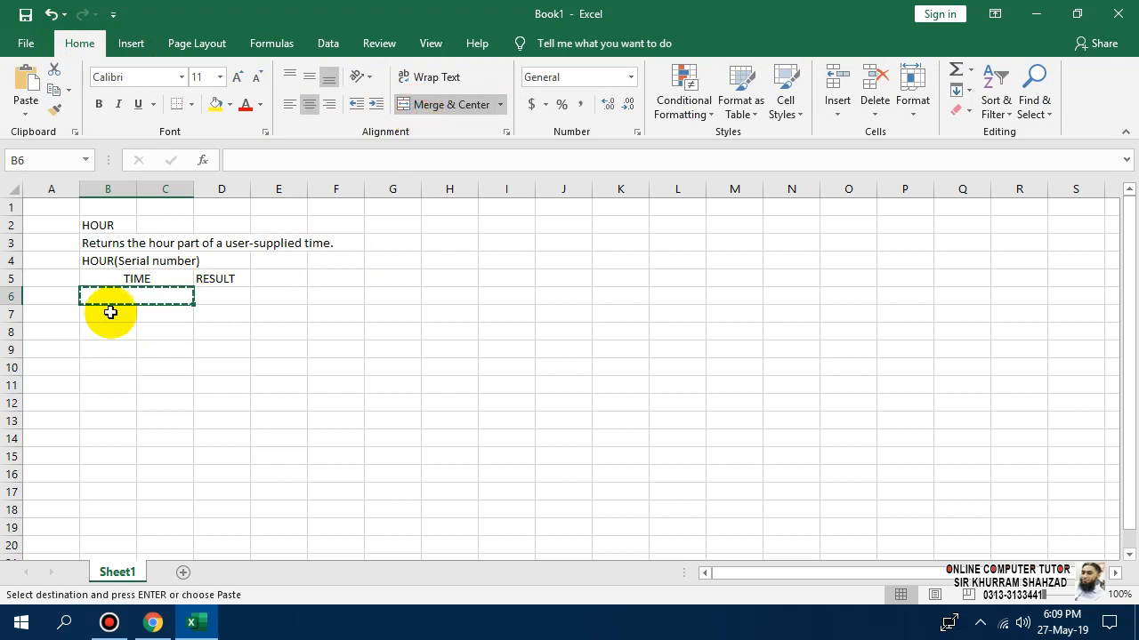
left_click_drag(110, 311, 184, 407)
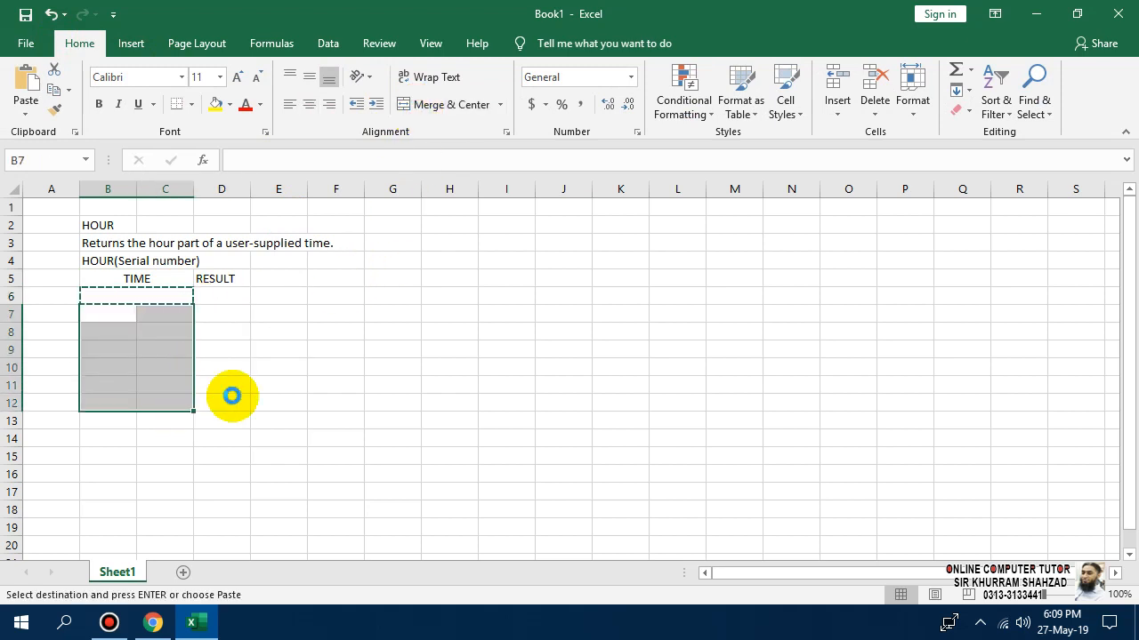
key("ctrl+v")
key("Escape")
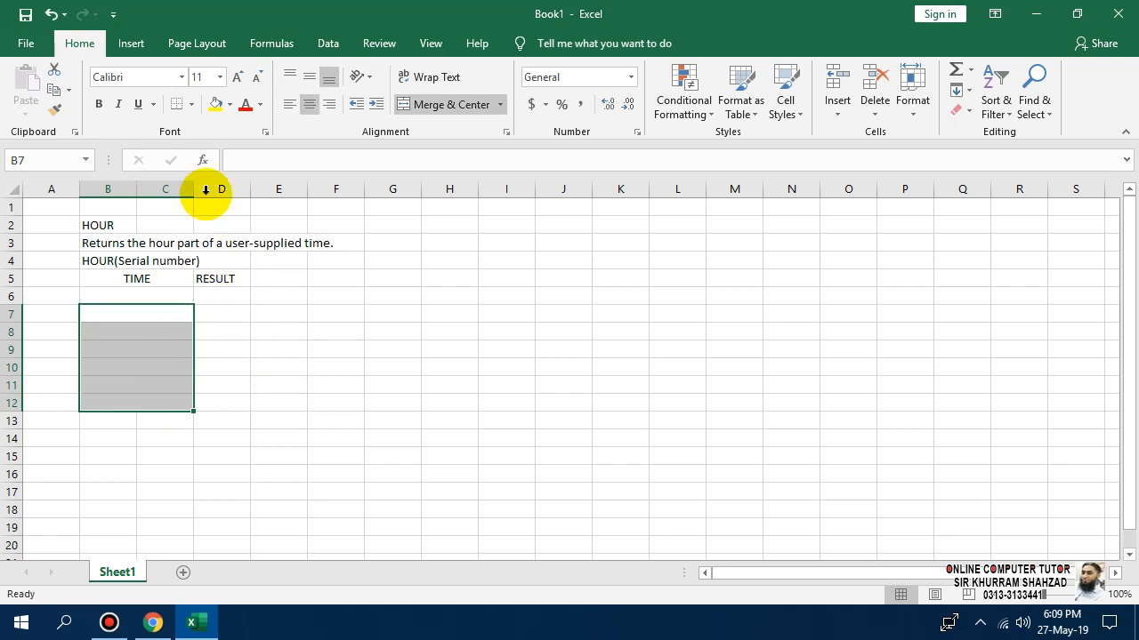
key("ctrl+z")
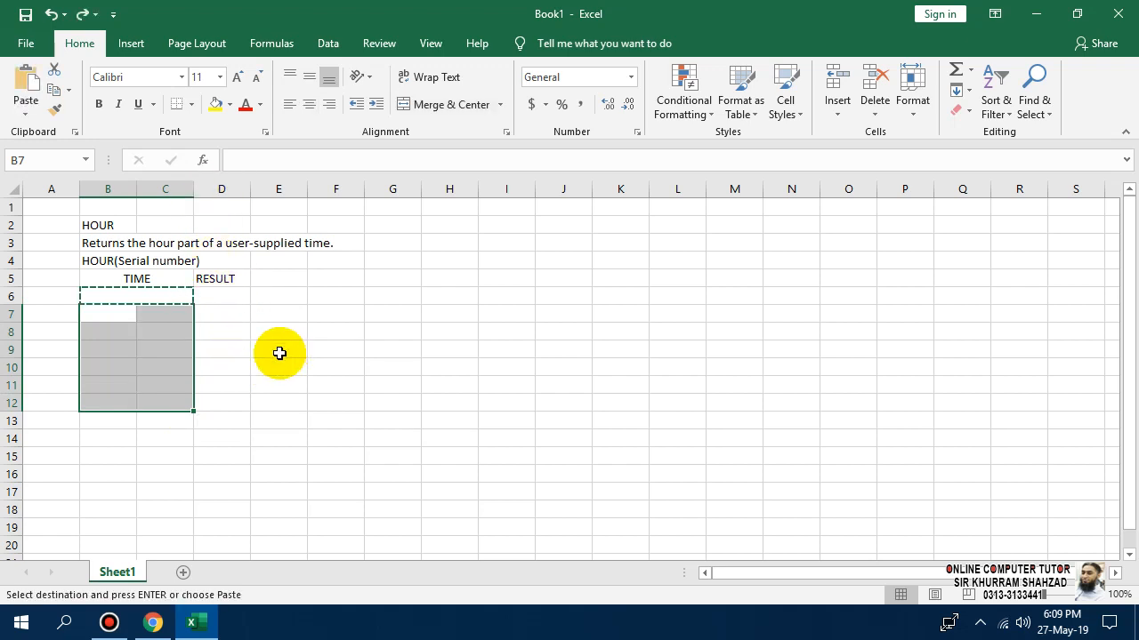
- Undo the merging of cells B5:C5 and B6:C6
key("ctrl+z")
key("ctrl+z")
left_click(217, 363)
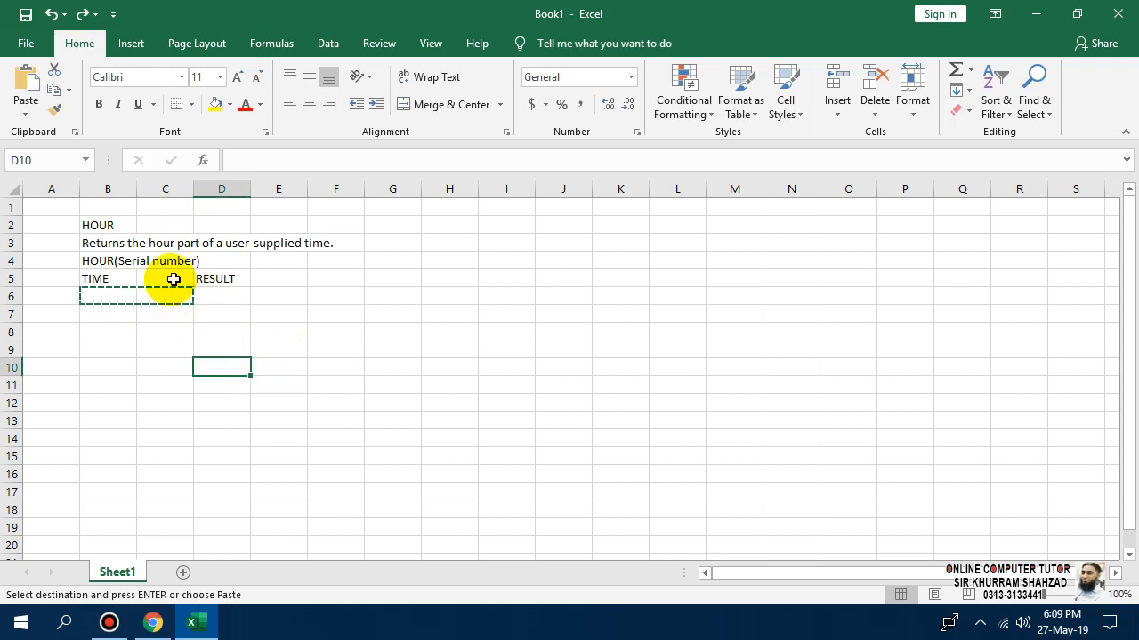
- Copy the RESULT heading from cell D5 into cell C5 and clear the copy selection
left_click(229, 280)
key("ctrl+c")
left_click(153, 280)
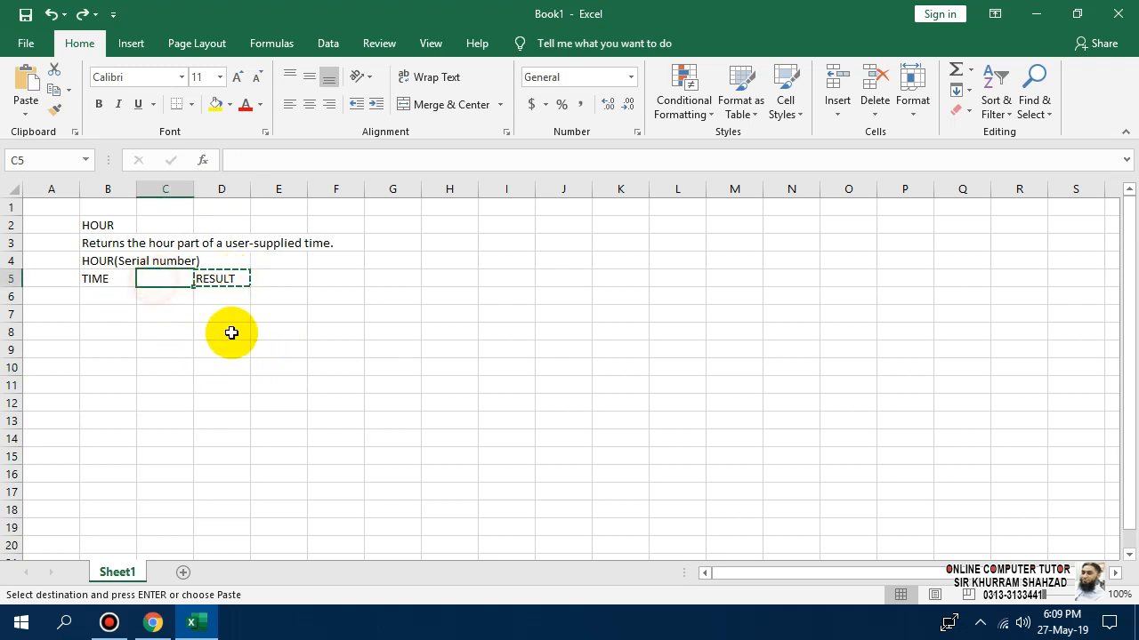
key("ctrl+v")
left_click(326, 404)
key("Escape")
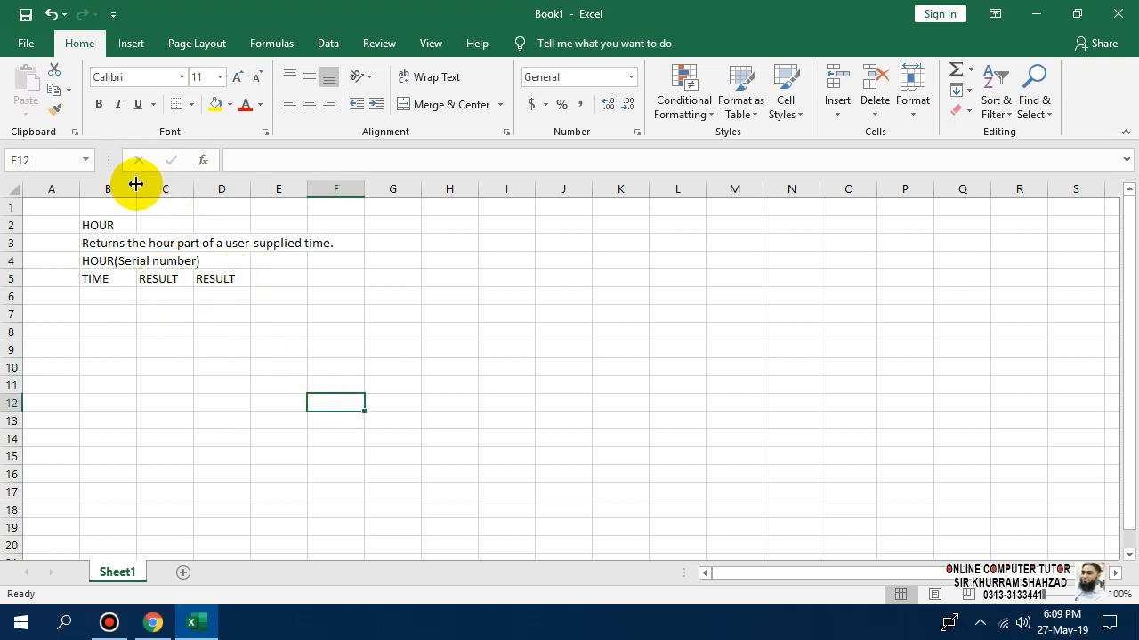
- Widen columns B and C, and delete the duplicate RESULT heading from cell D5
left_click_drag(135, 189, 390, 193)
left_click(428, 273)
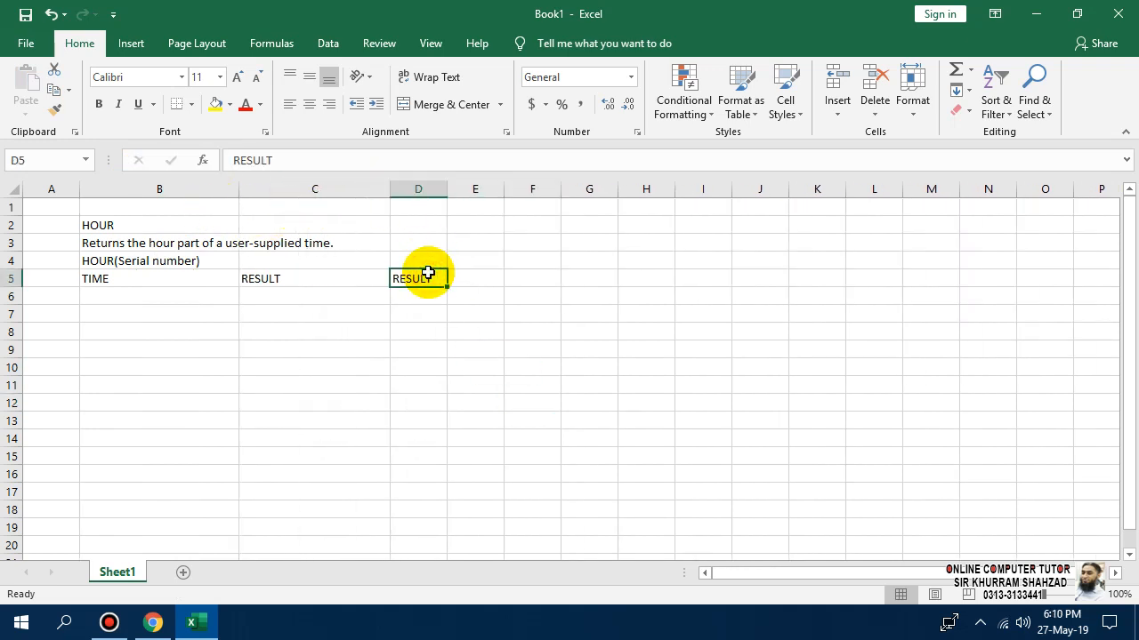
key("Delete")
left_click(119, 282)
left_click_drag(251, 282, 254, 281)
- Merge and center the title, description and syntax rows individually across B2:C2, B3:C3 and B4:C4
left_click_drag(107, 222, 339, 222)
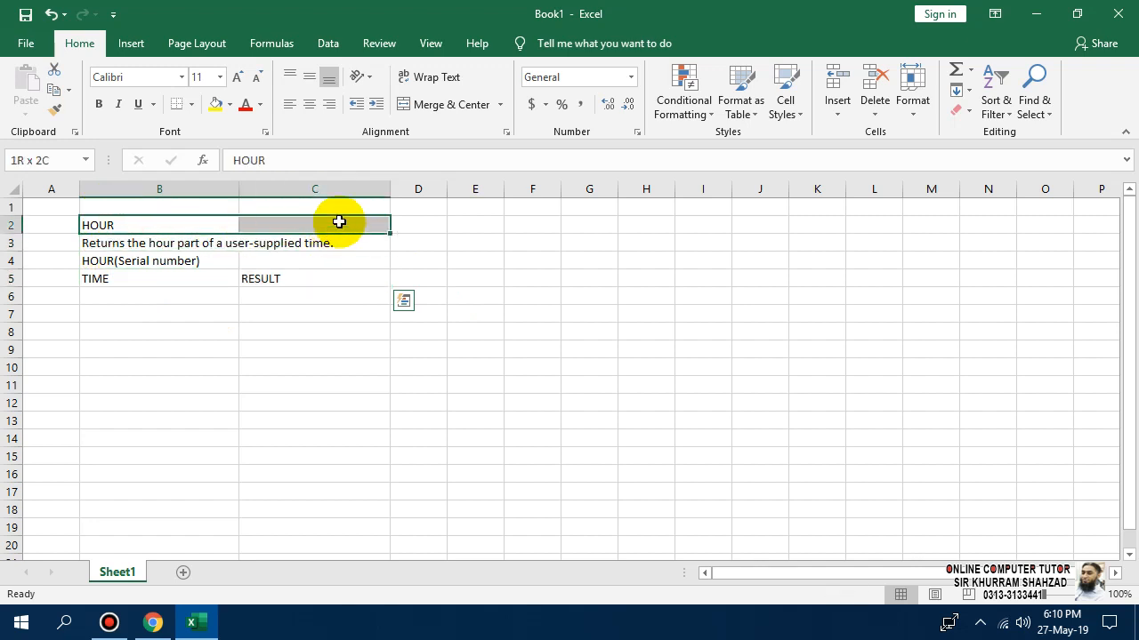
left_click(432, 104)
left_click(311, 242)
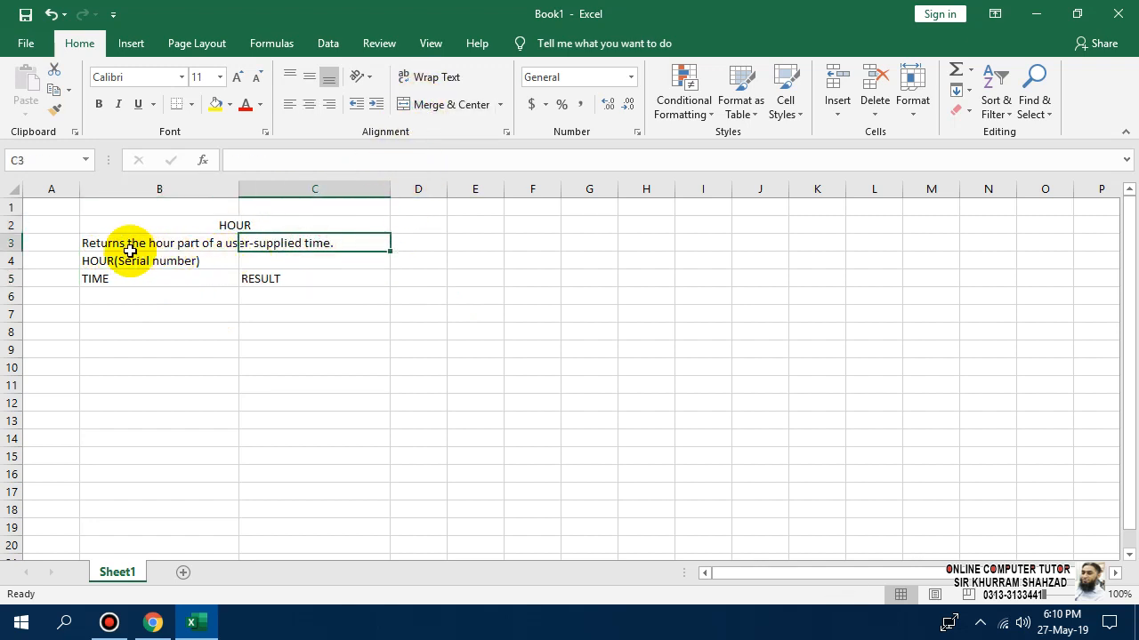
left_click_drag(94, 245, 318, 260)
left_click_drag(133, 240, 338, 238)
left_click(423, 116)
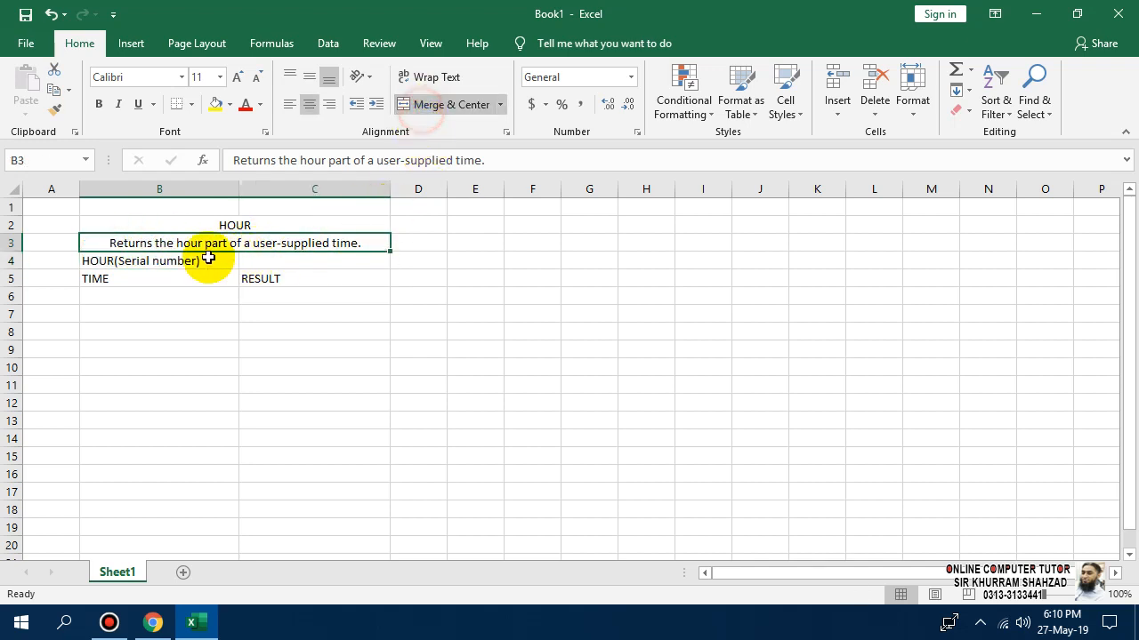
left_click_drag(95, 257, 347, 260)
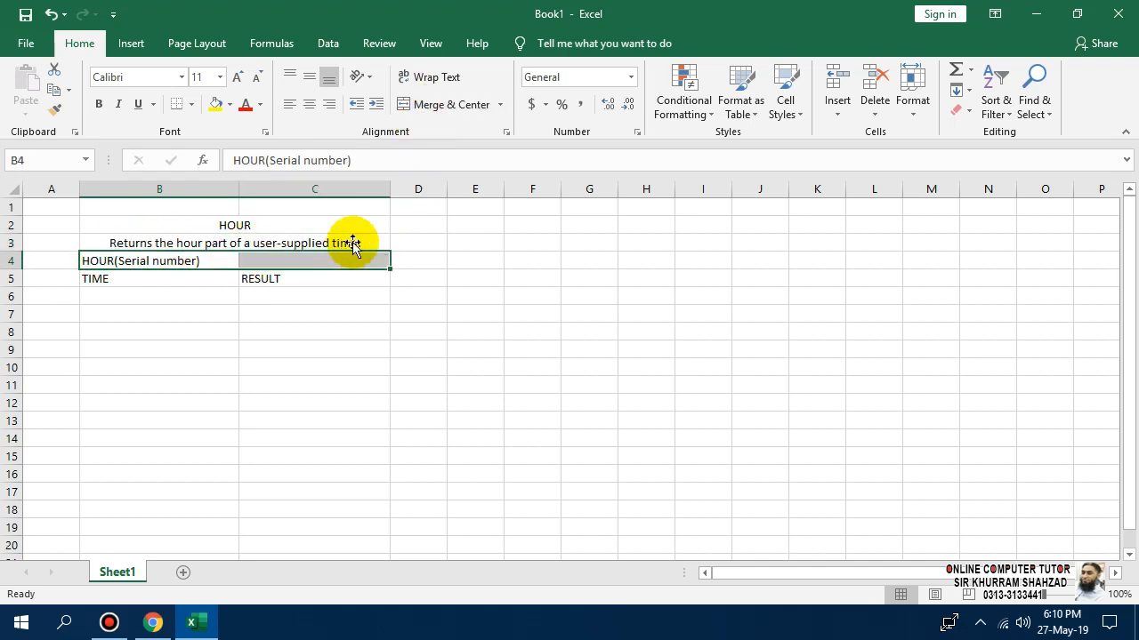
left_click(416, 109)
- Center the range B5:C10 both horizontally and vertically, and apply all borders to it
left_click_drag(94, 282, 318, 371)
left_click(310, 79)
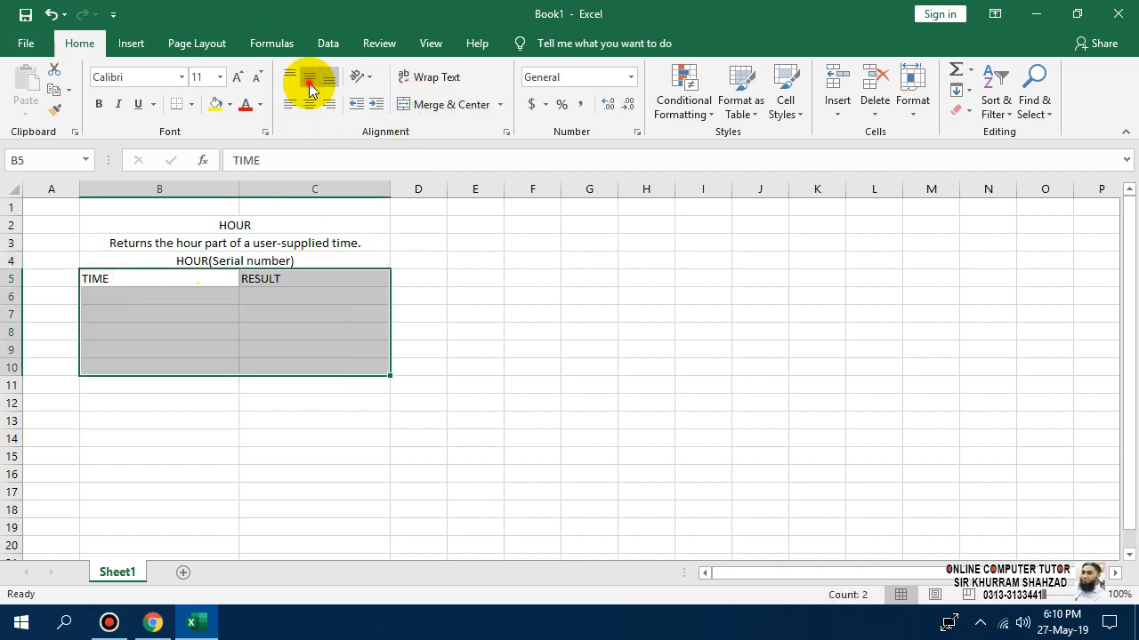
left_click(309, 105)
left_click(190, 104)
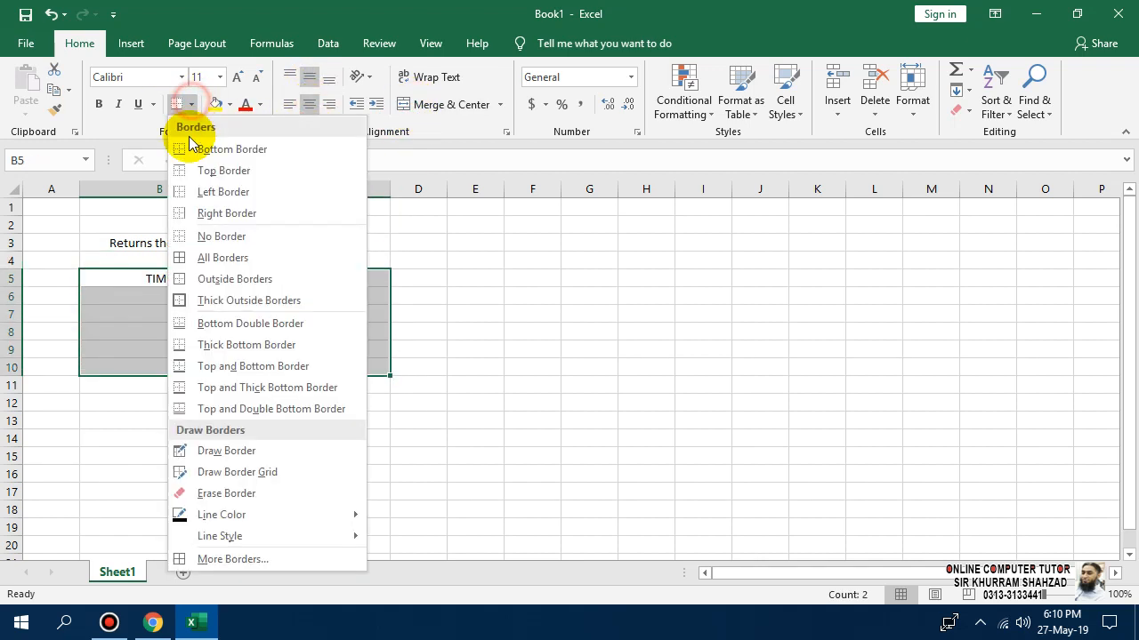
left_click(223, 257)
left_click(338, 325)
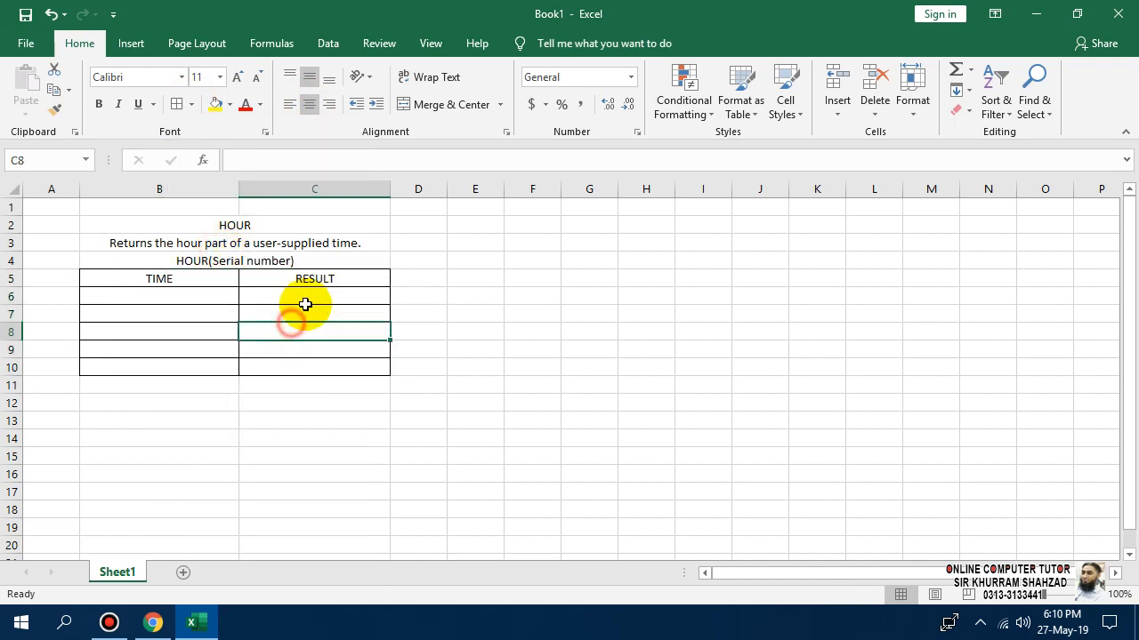
- Set the font size of the TIME and RESULT headings in B5:C5 to 14
left_click_drag(348, 275, 172, 274)
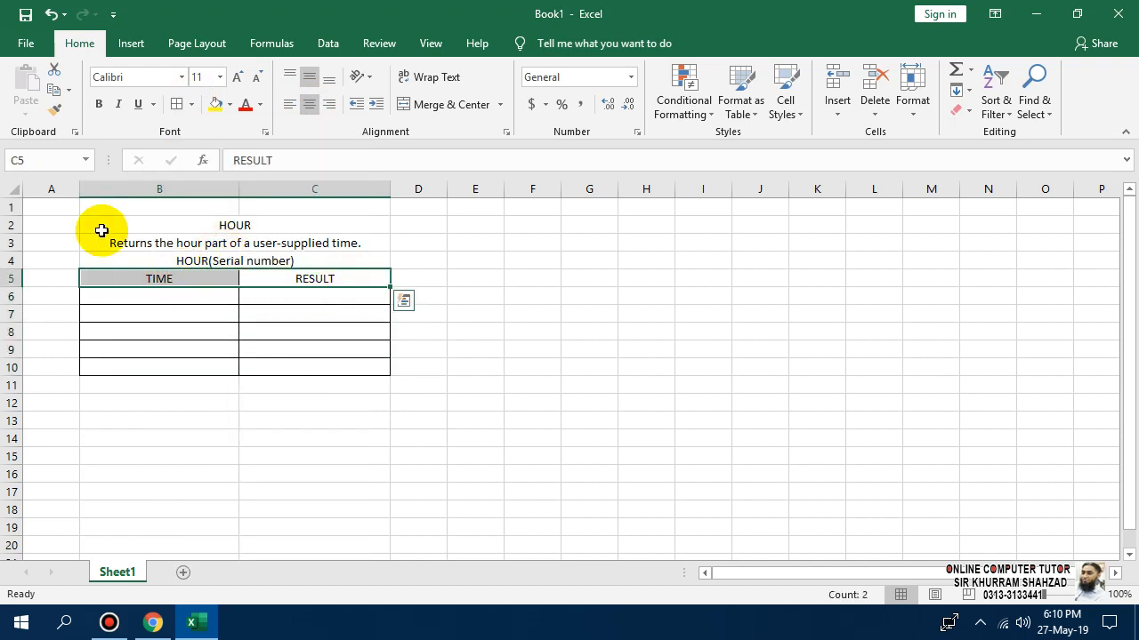
left_click(220, 77)
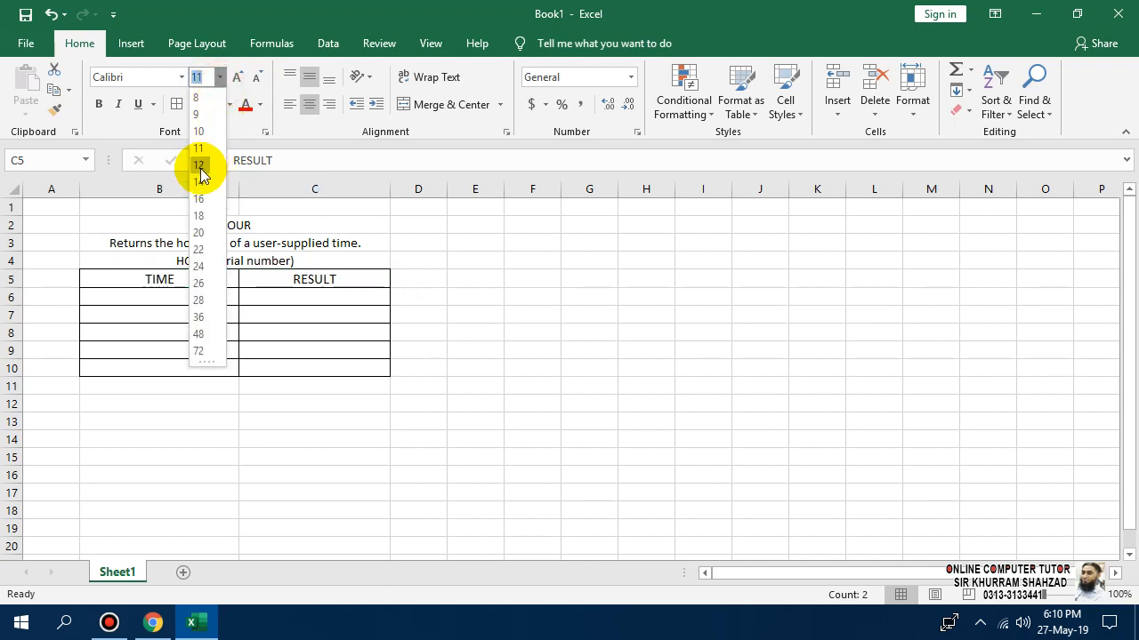
left_click(202, 181)
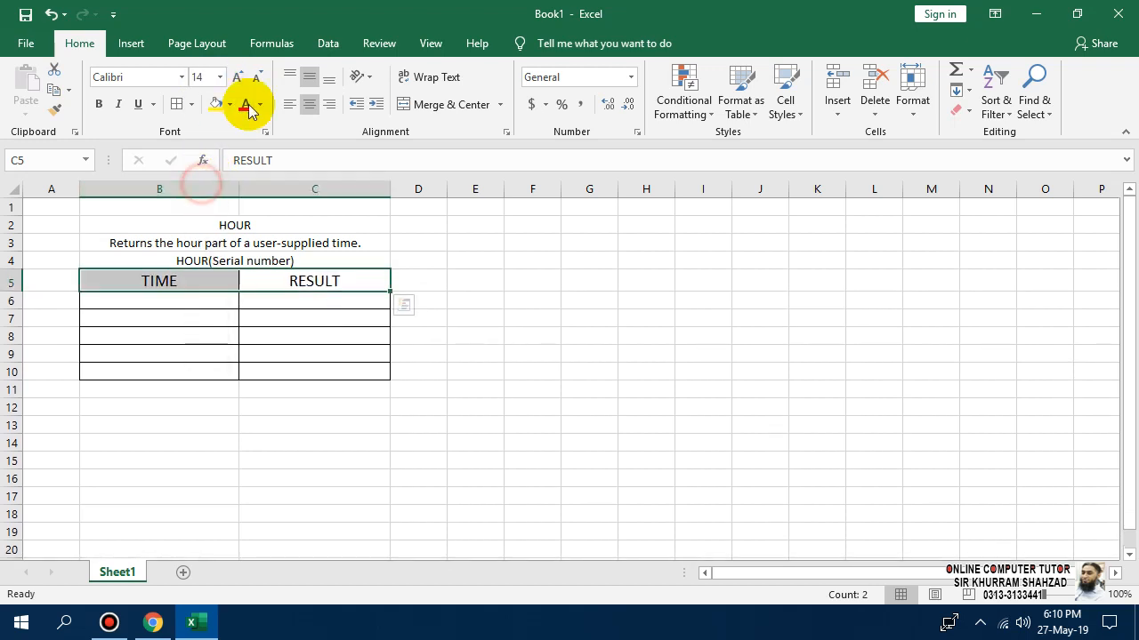
- Fill the merged HOUR title cell with light gray, and make its text bold and middle-aligned
left_click(318, 241)
left_click(312, 225)
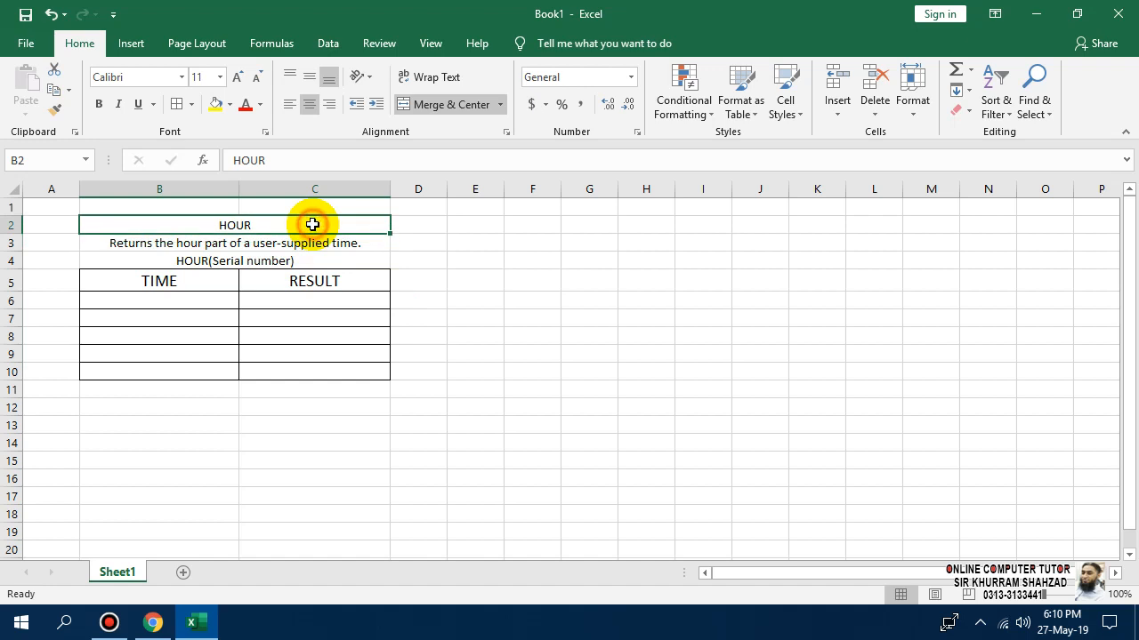
left_click(227, 104)
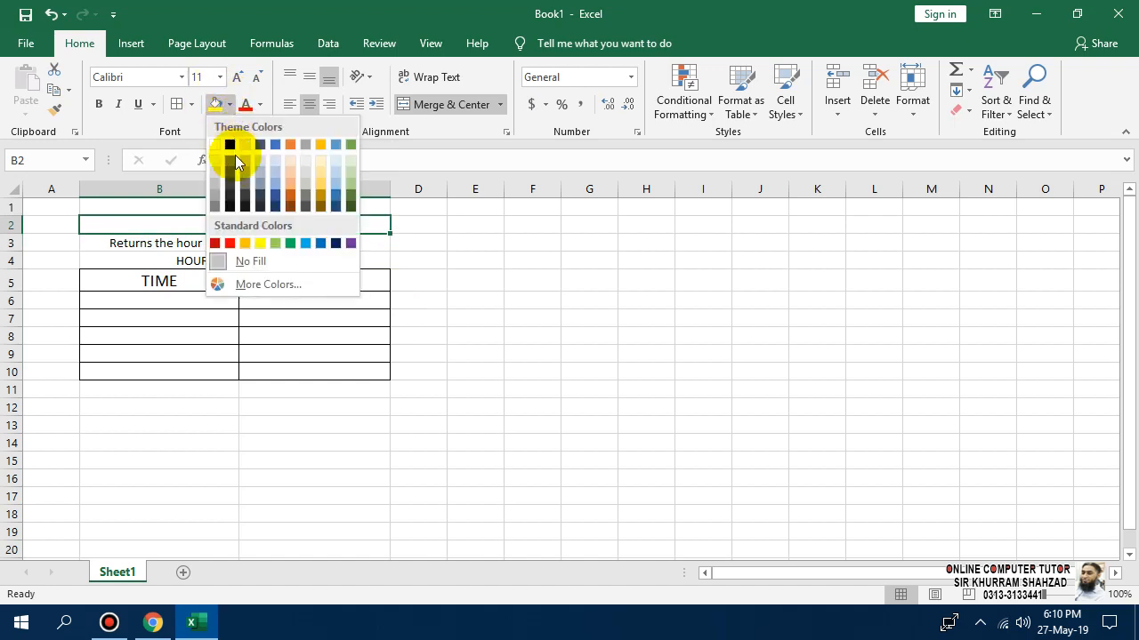
left_click(216, 174)
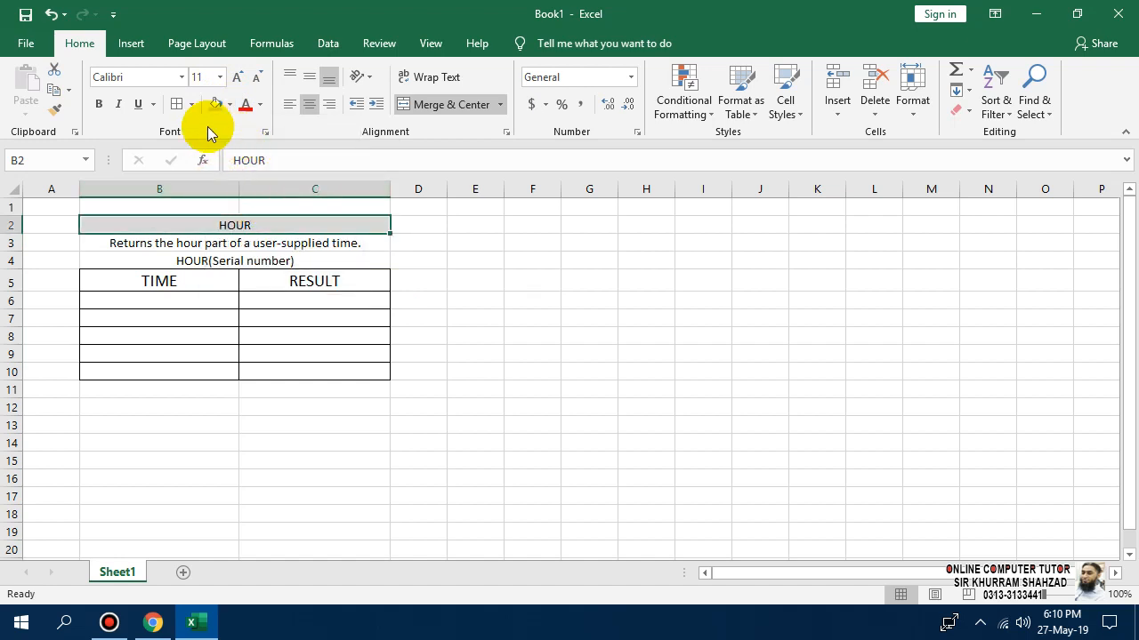
left_click(98, 106)
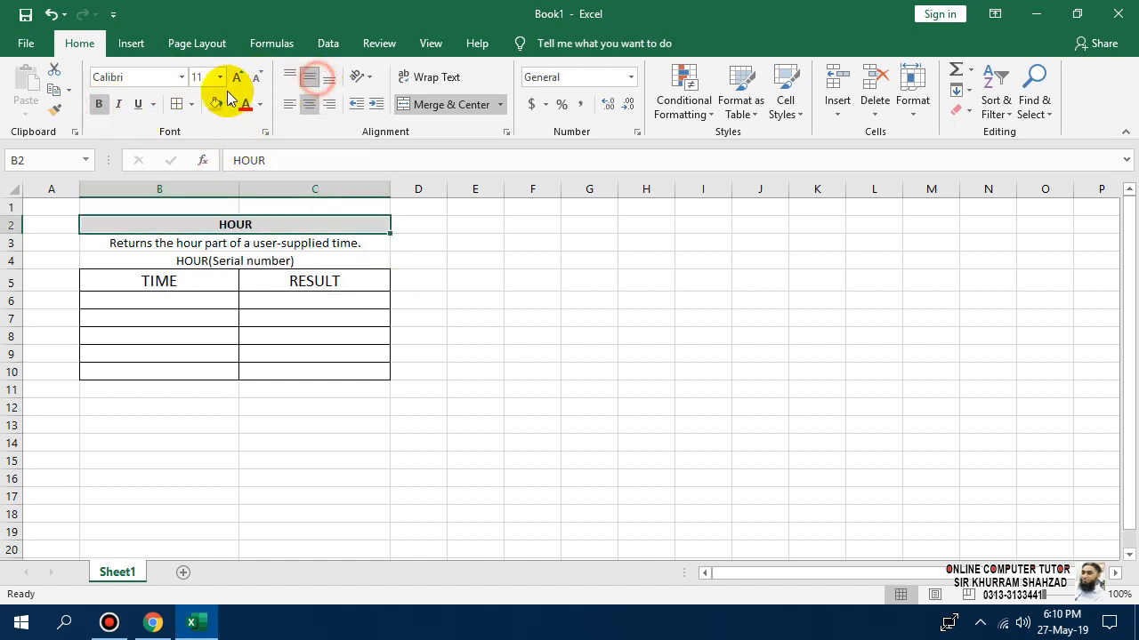
- Increase the font size of the HOUR title to 24
left_click(221, 78)
left_click(236, 77)
left_click(237, 77)
left_click(236, 77)
left_click(237, 77)
left_click(236, 77)
left_click(236, 78)
left_click(237, 77)
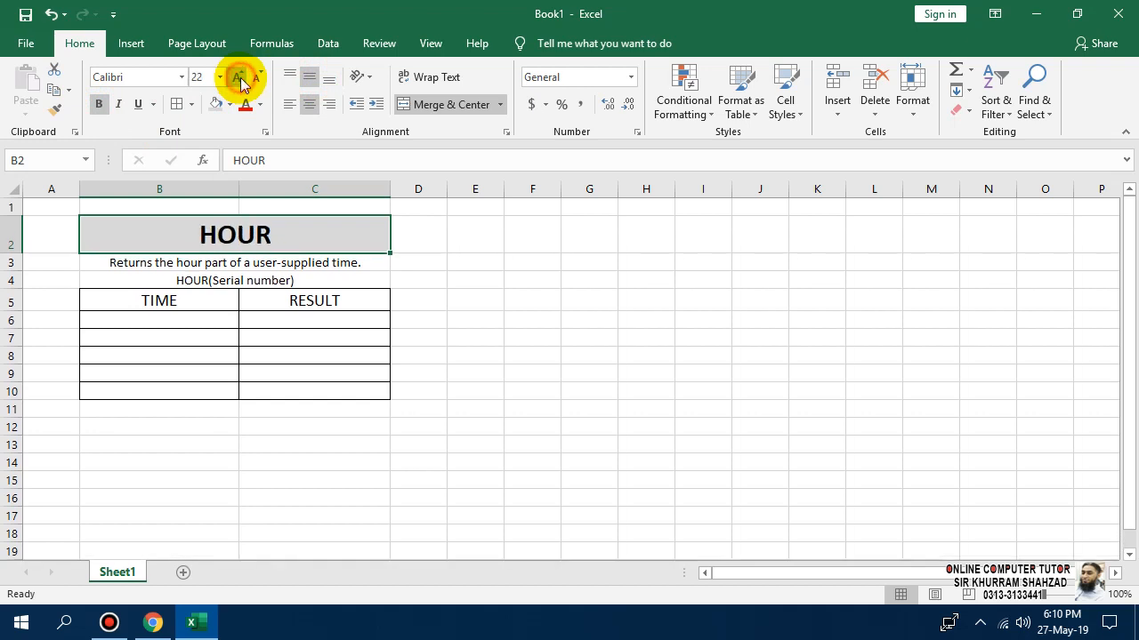
- Middle-align and wrap the description text in row 3, and make that row about three times as tall
left_click(315, 263)
left_click(309, 77)
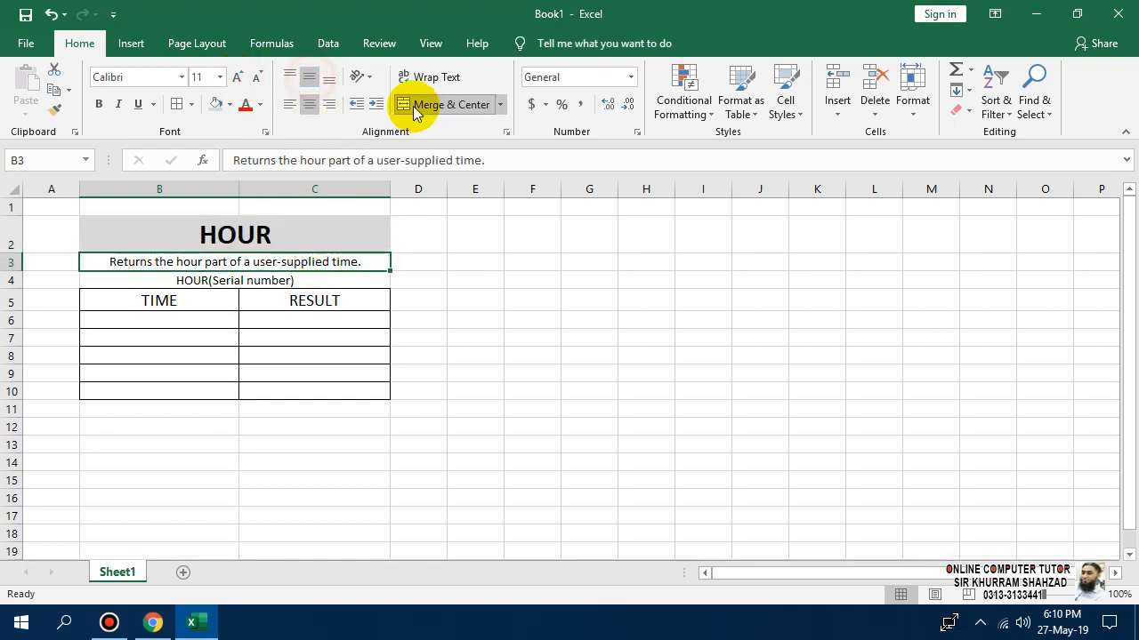
left_click(415, 82)
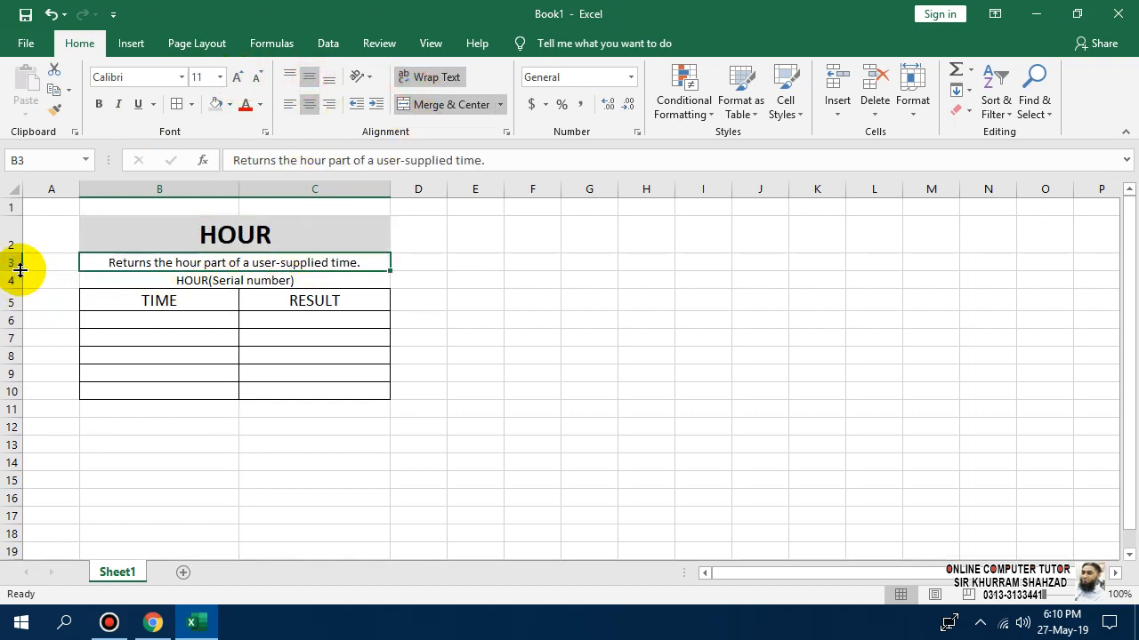
left_click_drag(12, 270, 25, 304)
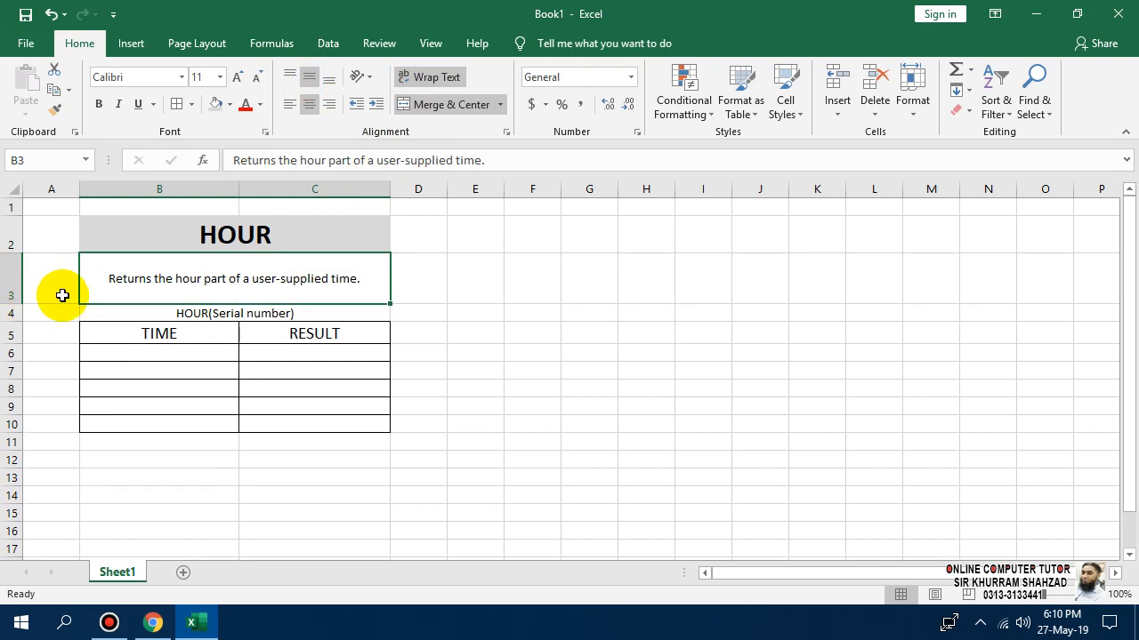
- Fill the merged HOUR(Serial number) cell with the same light gray and set its font color to Automatic
left_click(189, 313)
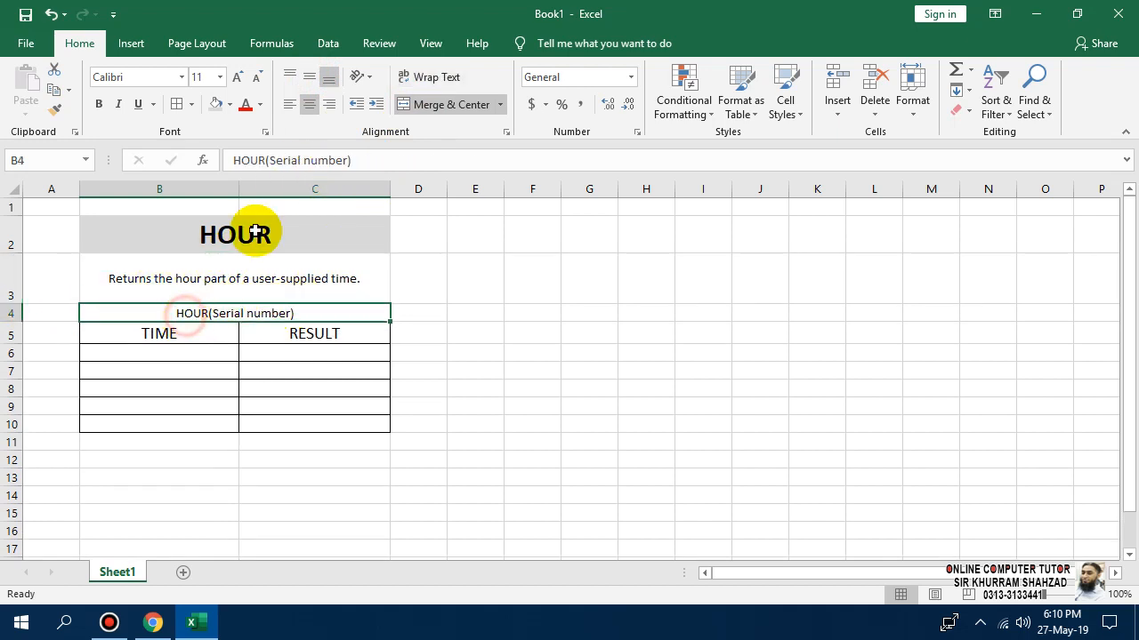
left_click(216, 105)
left_click(259, 105)
left_click(249, 127)
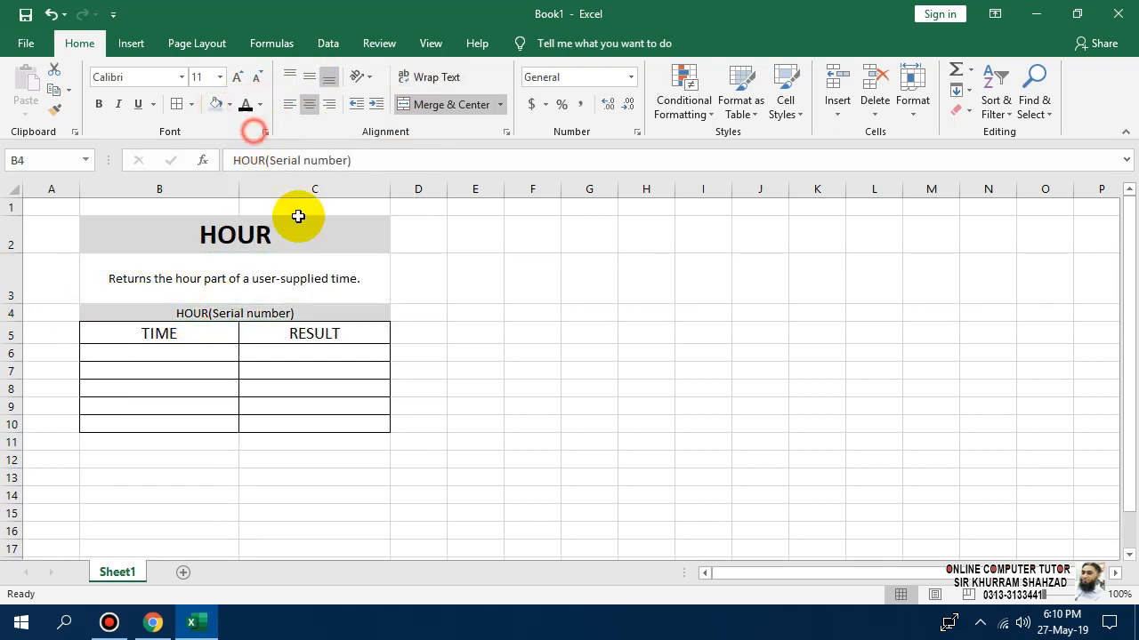
- Make the HOUR(Serial number) text bold at font size 12, and increase the height of row 4
left_click(99, 104)
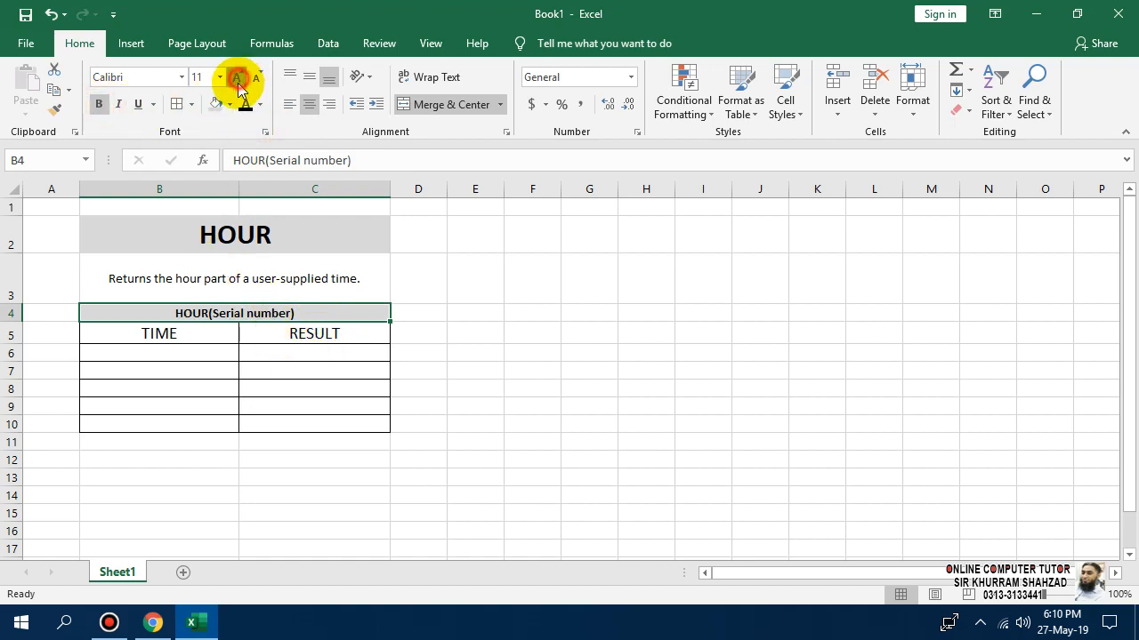
left_click(236, 78)
left_click_drag(15, 322, 15, 331)
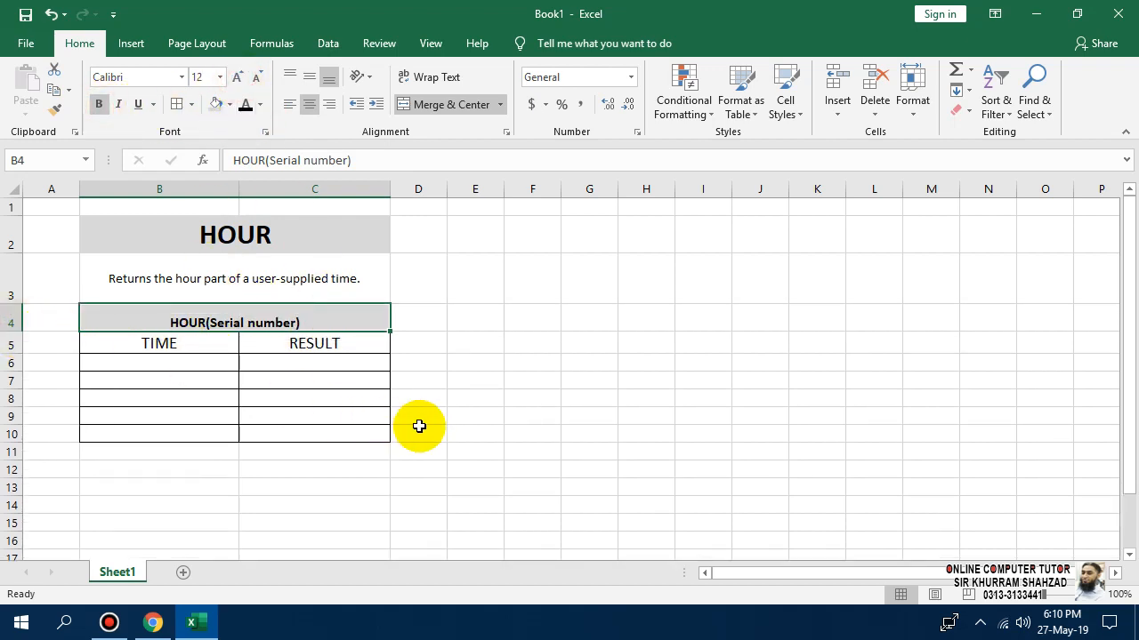
left_click(419, 424)
- Apply all borders to the whole block B2:C10
left_click_drag(310, 222, 328, 427)
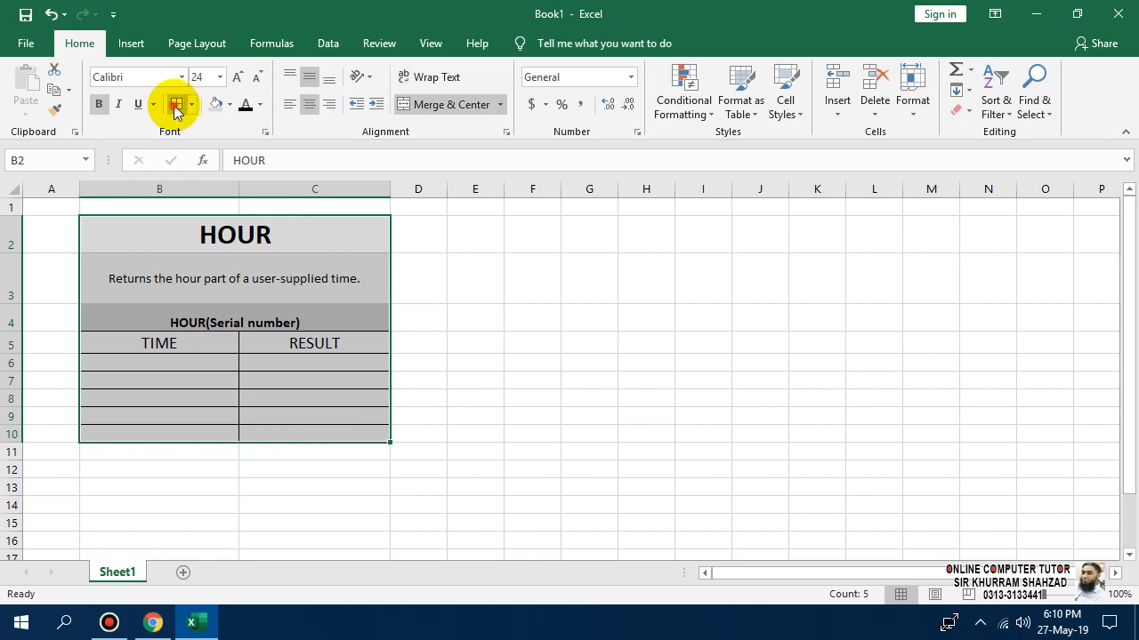
left_click(487, 402)
left_click(230, 287)
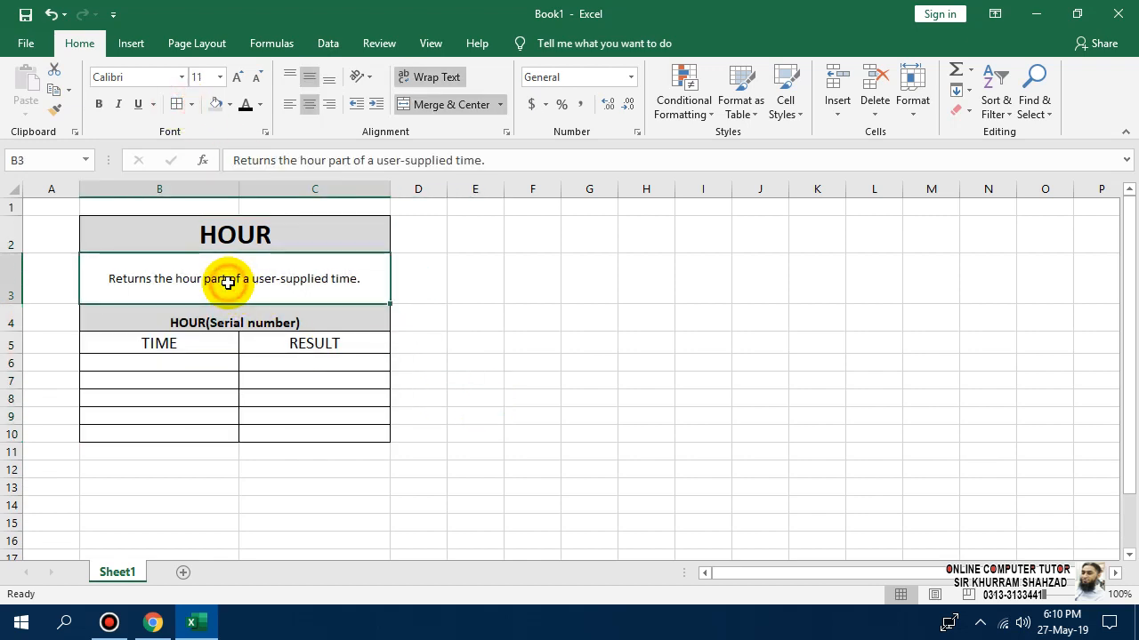
- Increase the height of rows 4 to 10 to one uniform, taller size
left_click(168, 359)
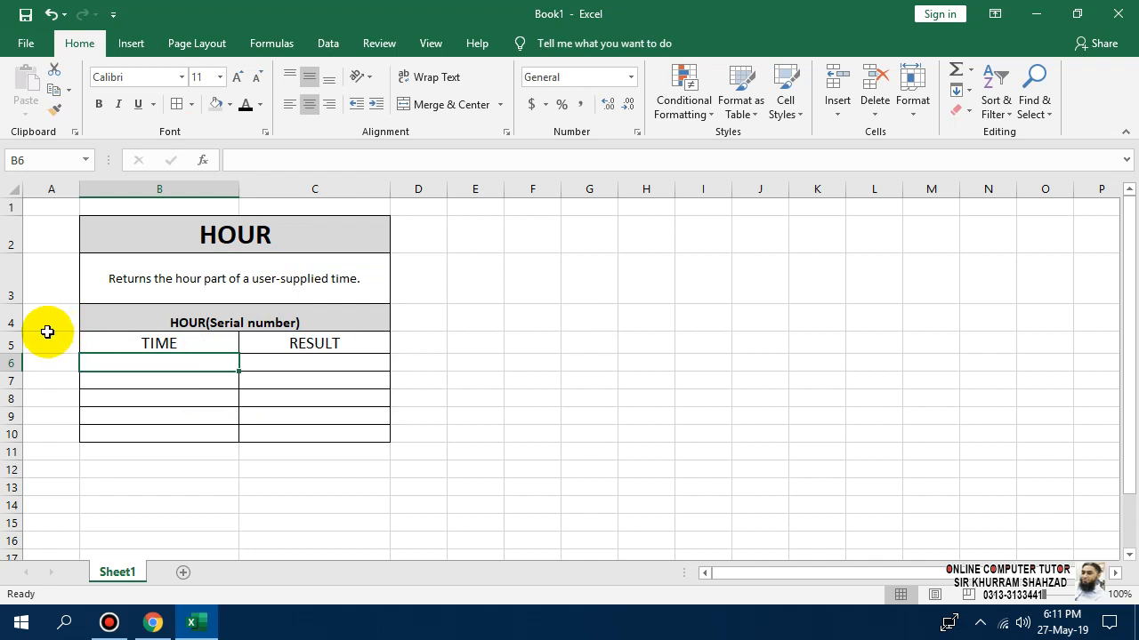
left_click_drag(11, 344, 12, 434)
left_click_drag(16, 323, 10, 435)
left_click_drag(5, 388, 12, 402)
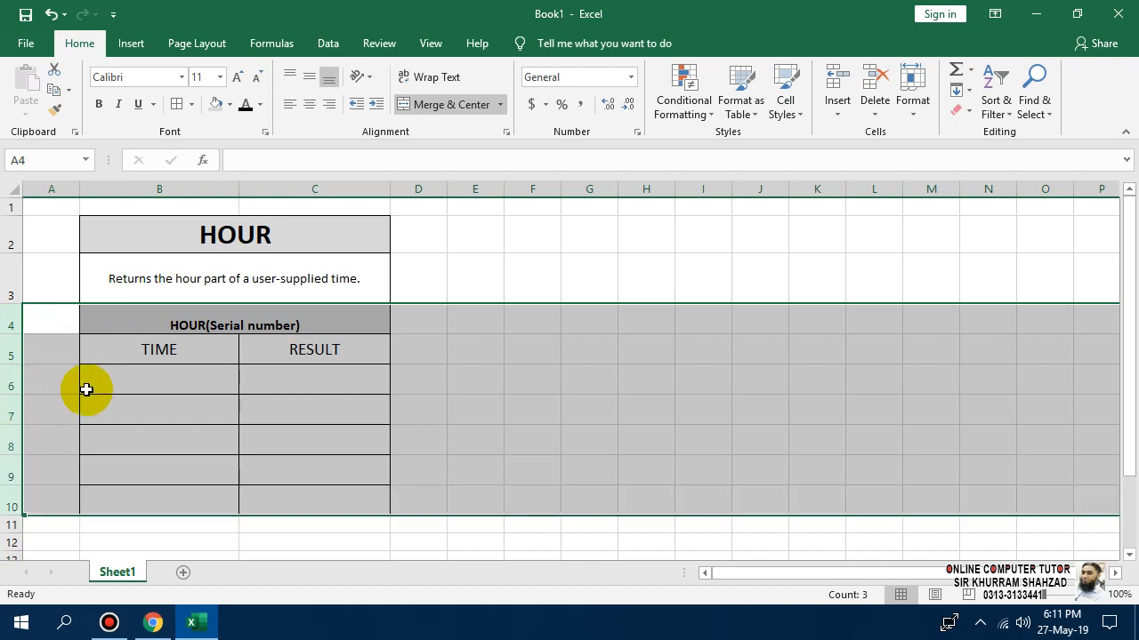
- Center the contents of rows 4 to 10 horizontally and vertically
left_click(309, 104)
left_click(310, 78)
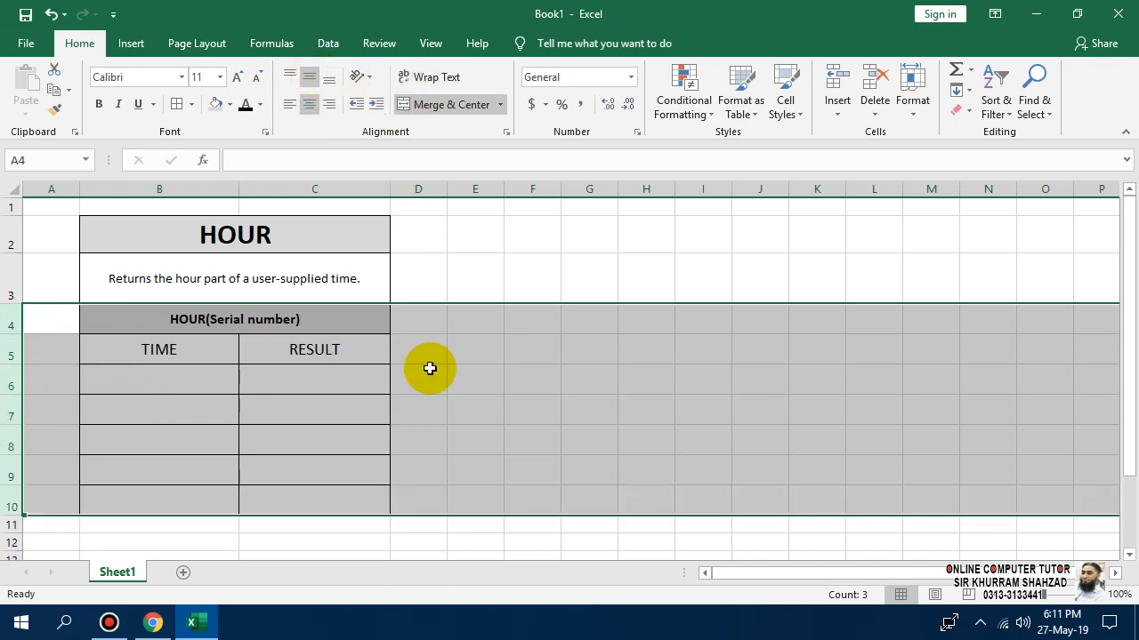
left_click(452, 460)
- Make the TIME and RESULT headings bold, with a light gray fill and red text
left_click_drag(314, 349, 171, 348)
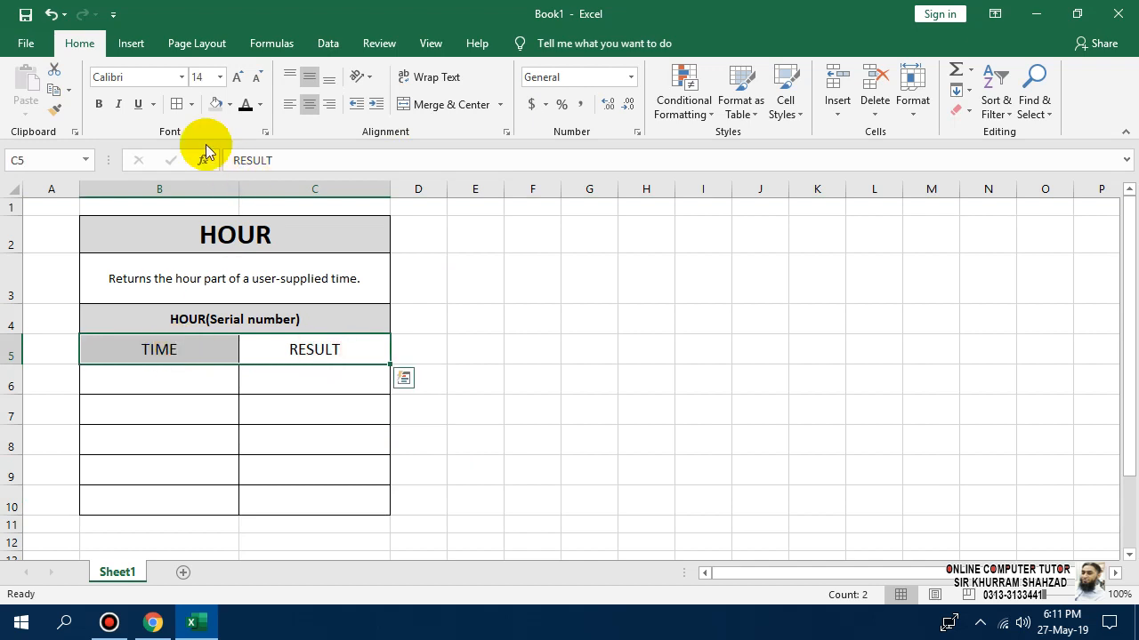
left_click(238, 76)
left_click(237, 77)
left_click(99, 104)
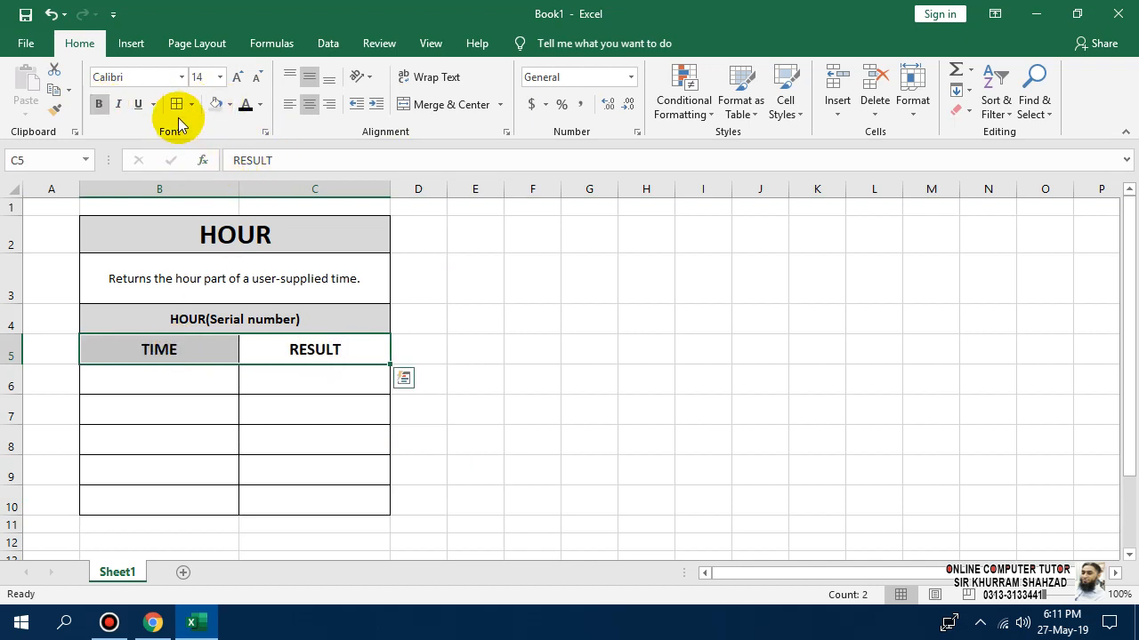
left_click(216, 104)
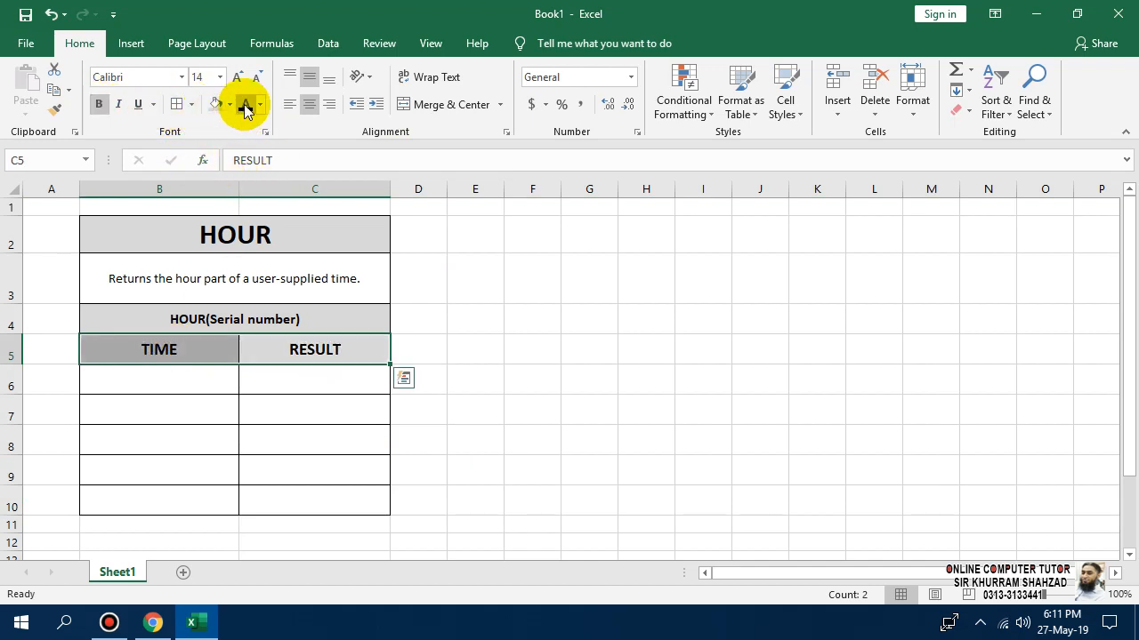
left_click(259, 104)
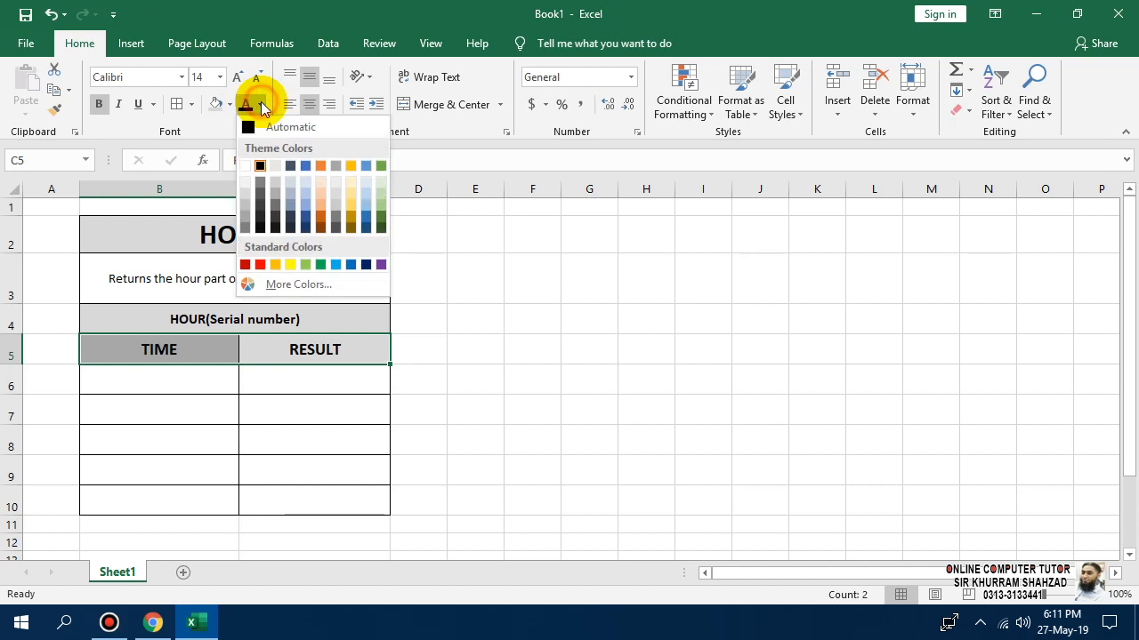
left_click(259, 266)
left_click(415, 370)
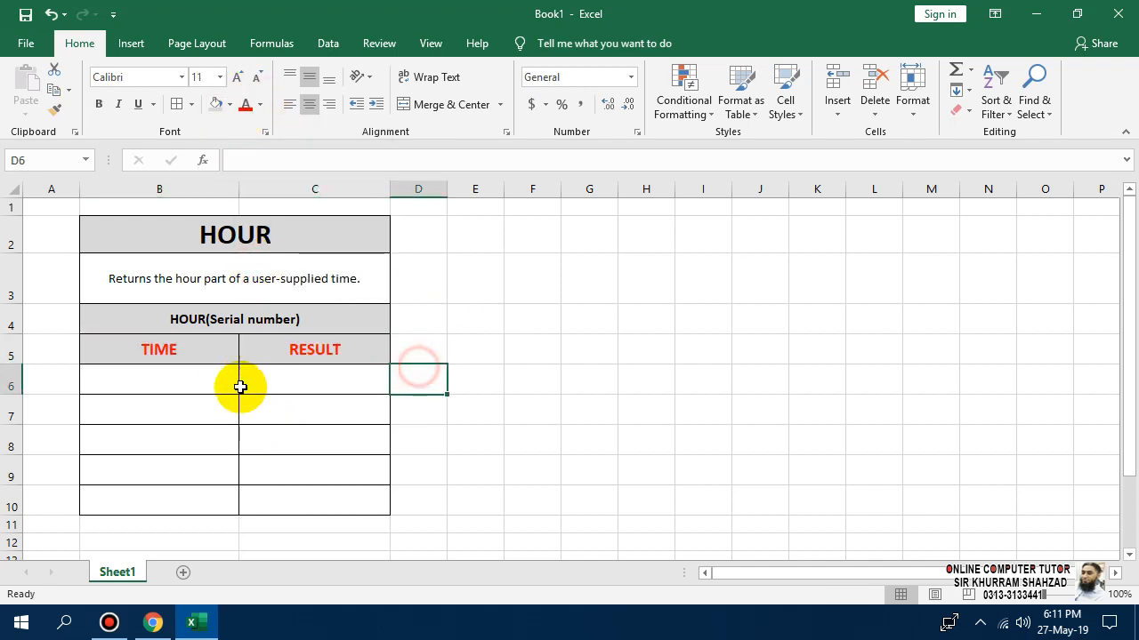
- Enter the formula =HOUR("18:00:50") in the first RESULT cell, C6
left_click(210, 375)
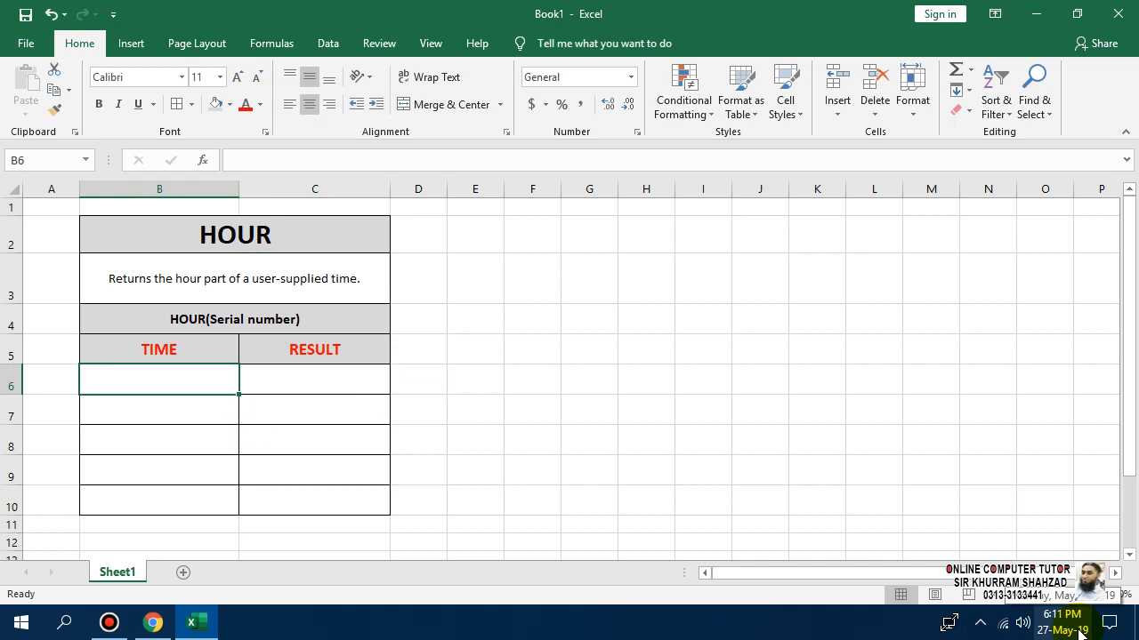
key("Right")
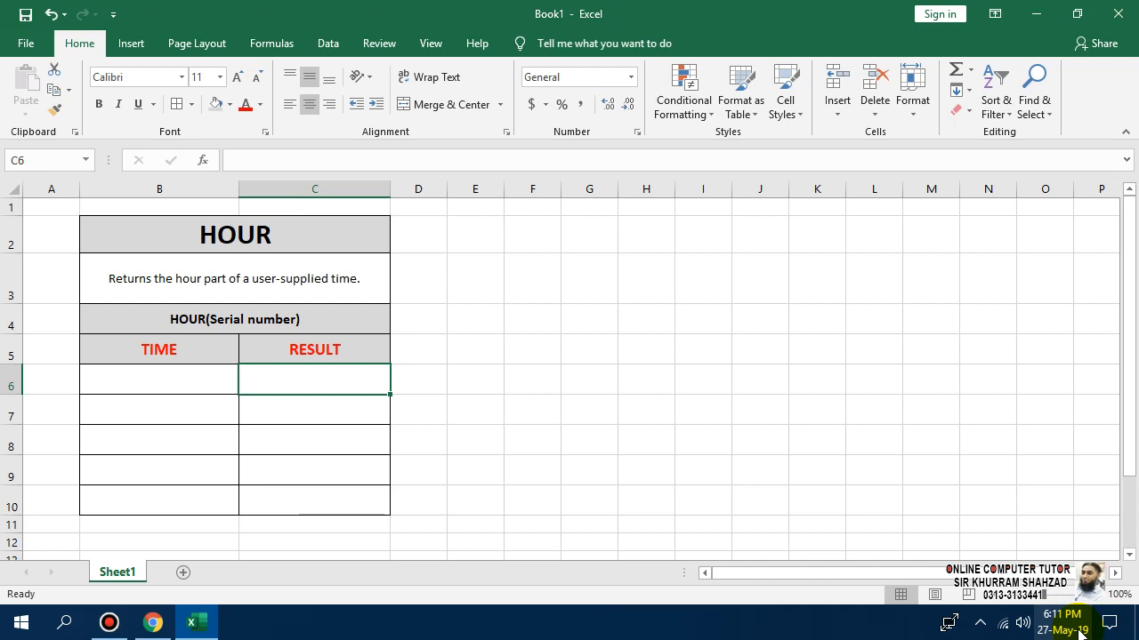
type("=")
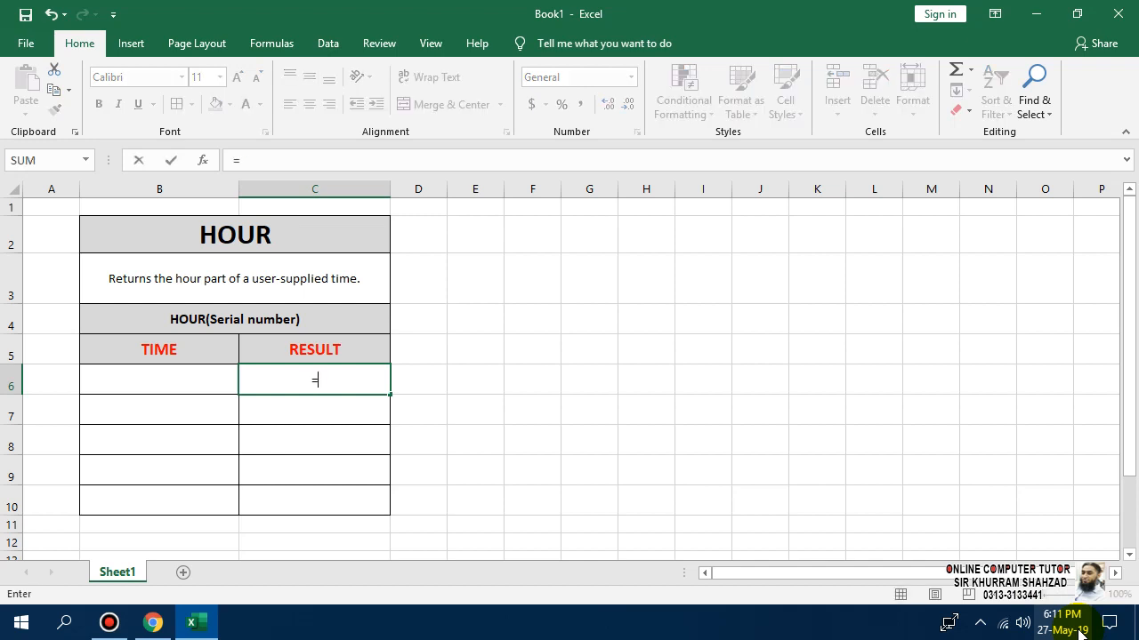
type("HOUR")
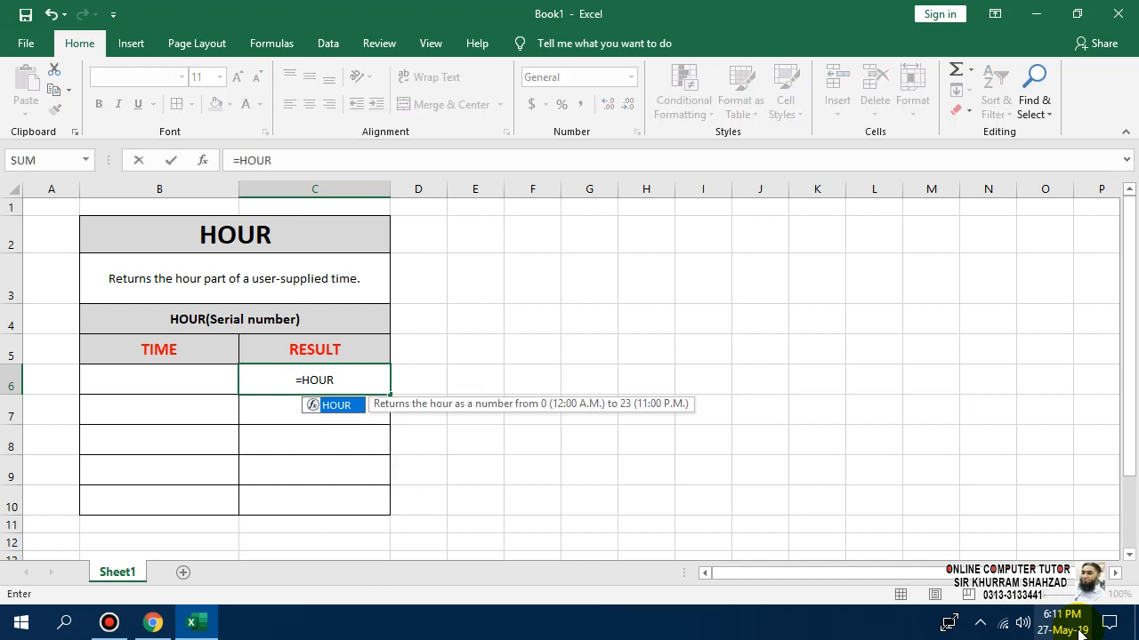
type("(")
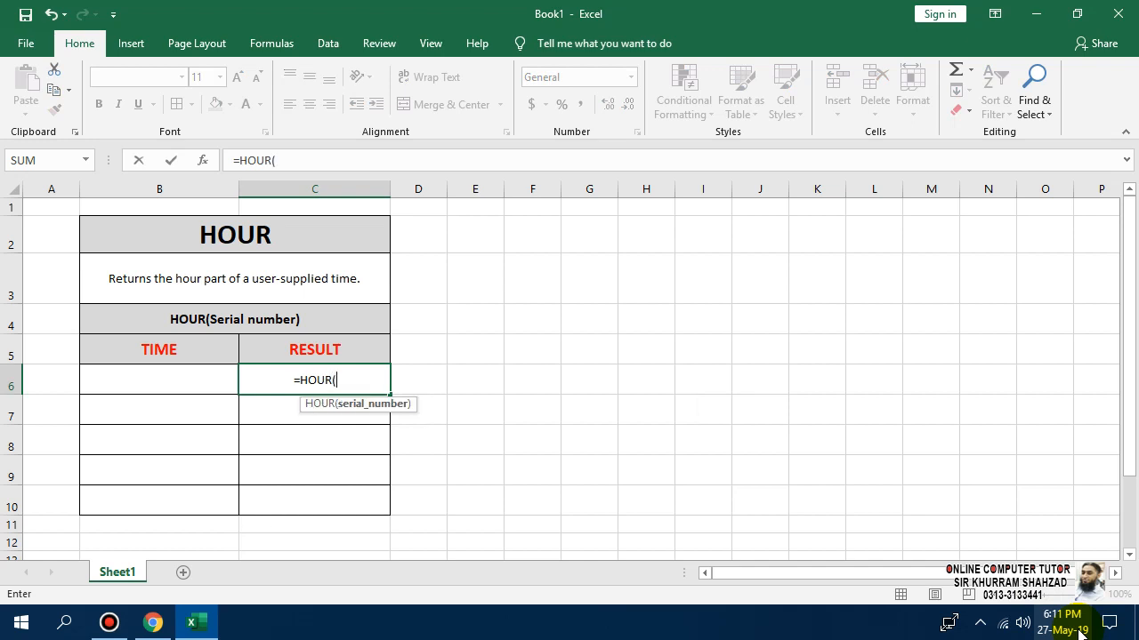
type("\"")
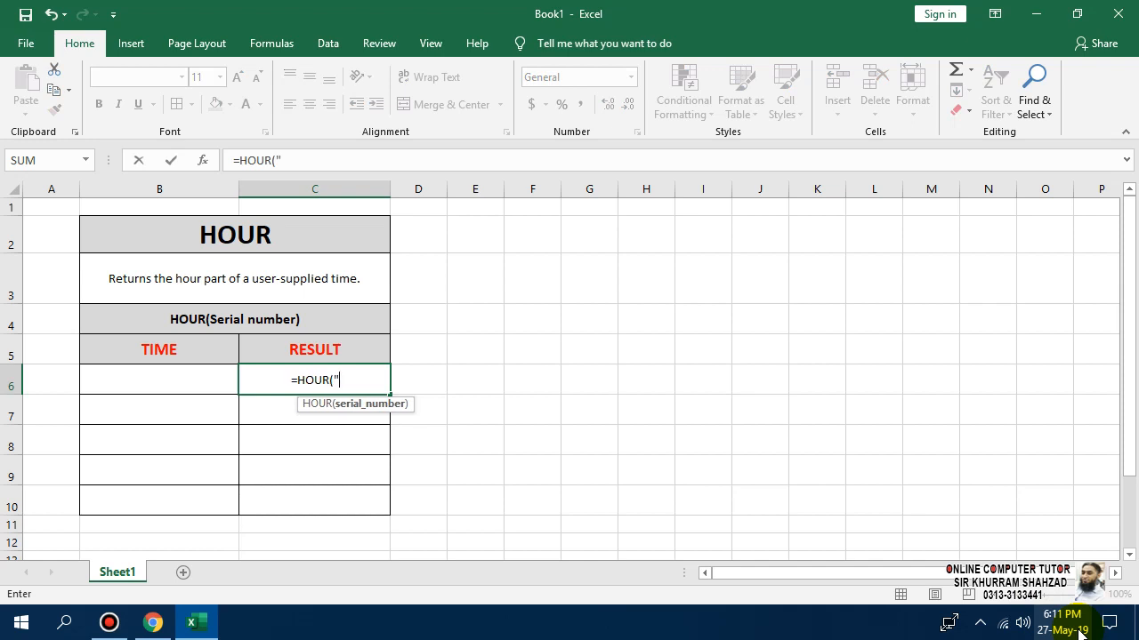
type("1")
key("BackSpace")
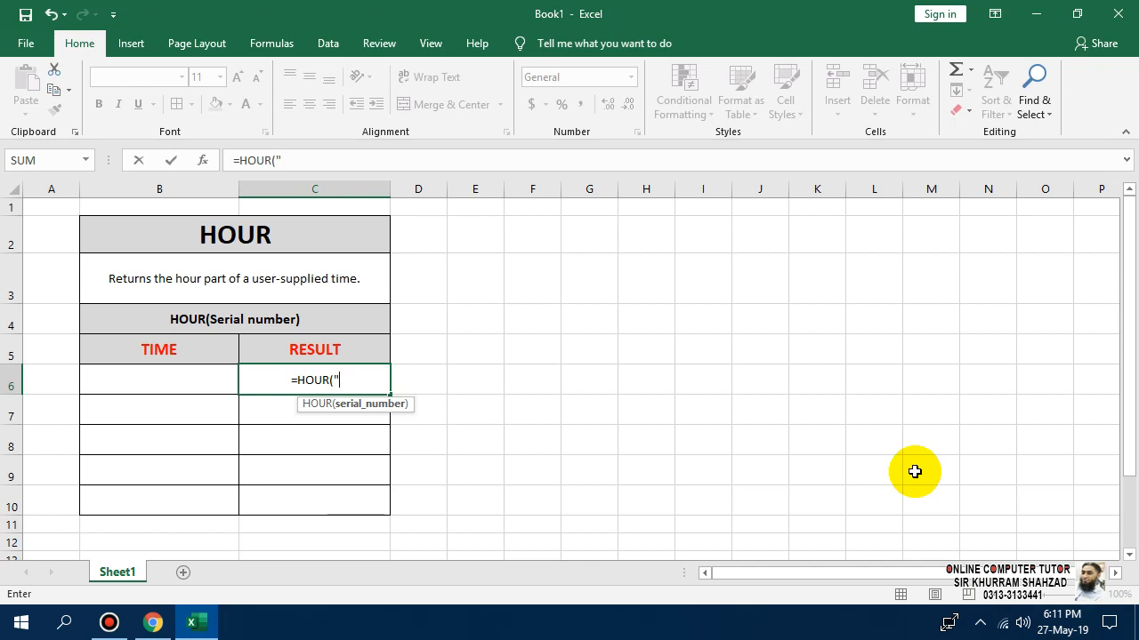
type("18:")
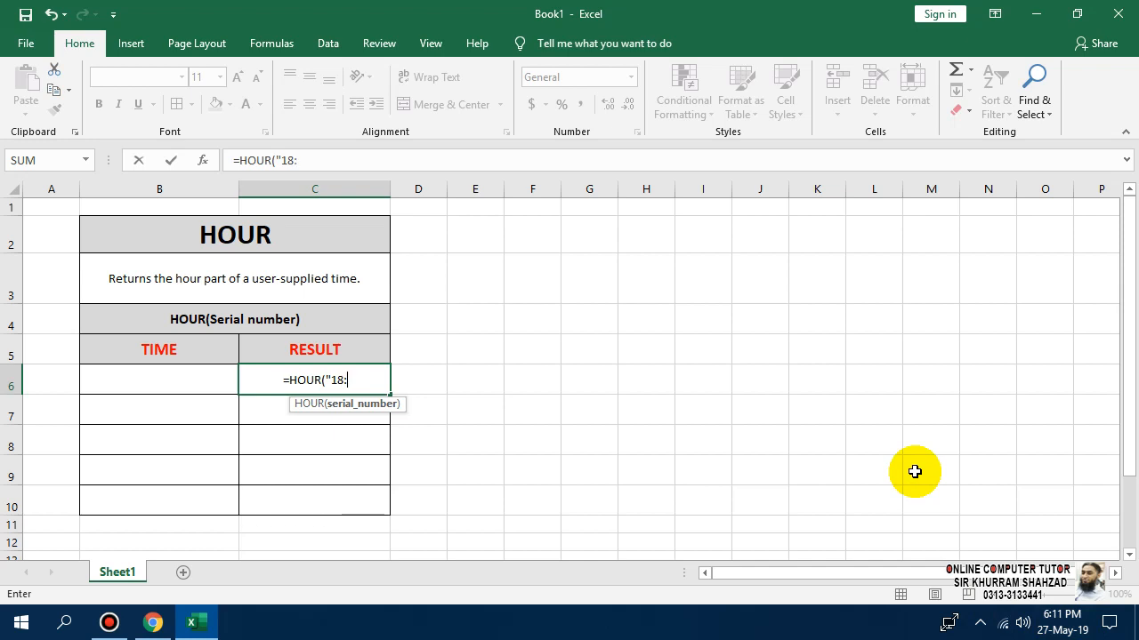
type("00")
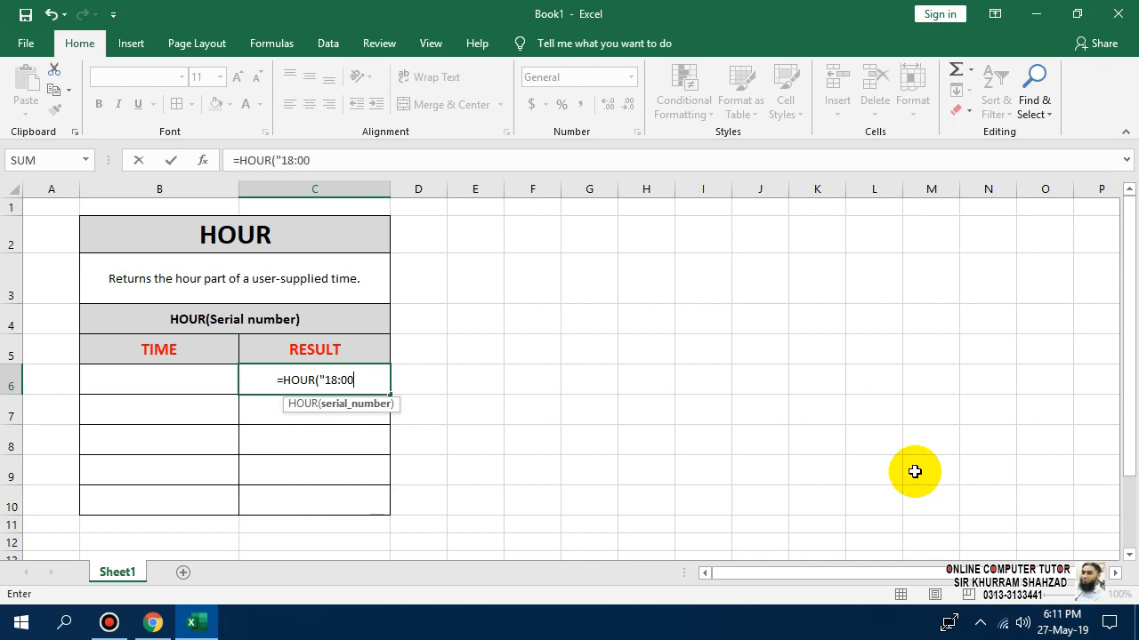
type(":50")
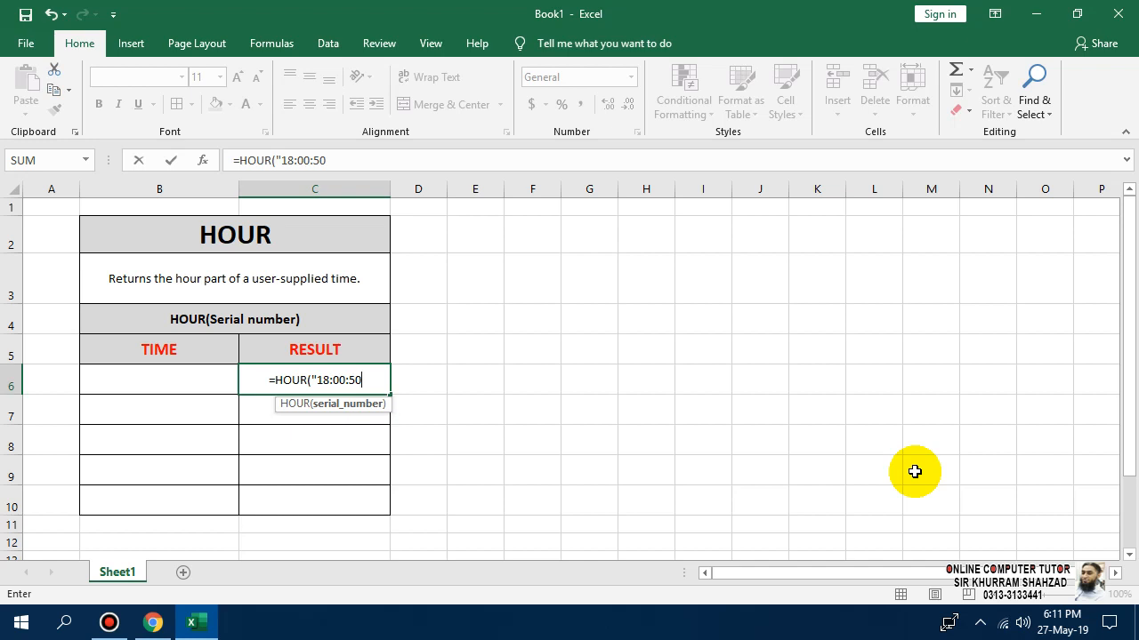
type("\")")
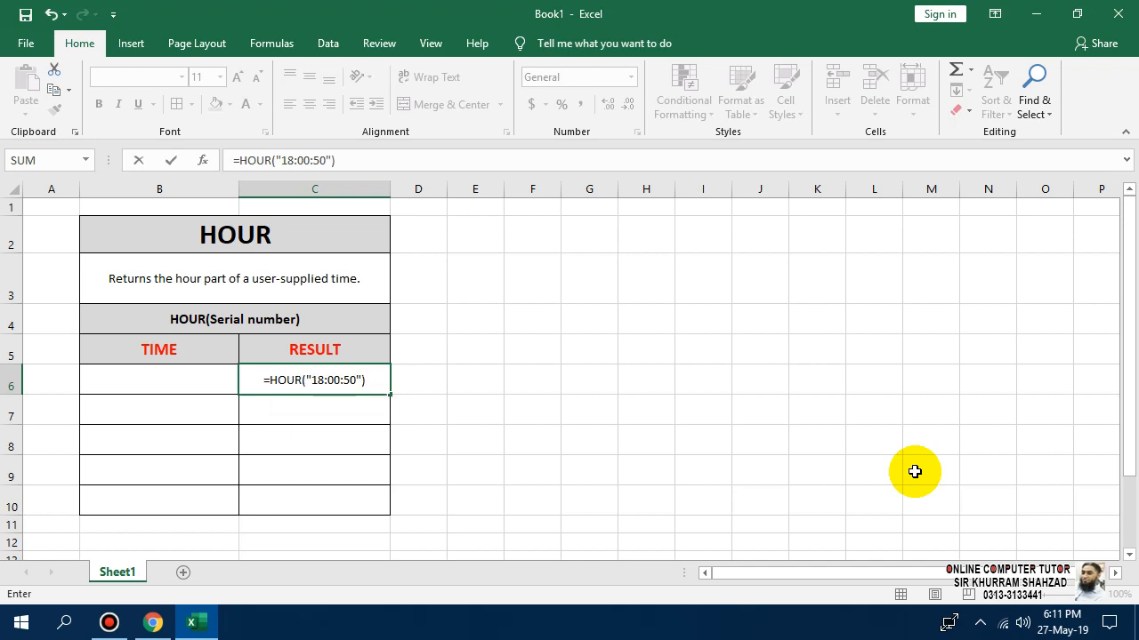
key("Return")
key("Up")
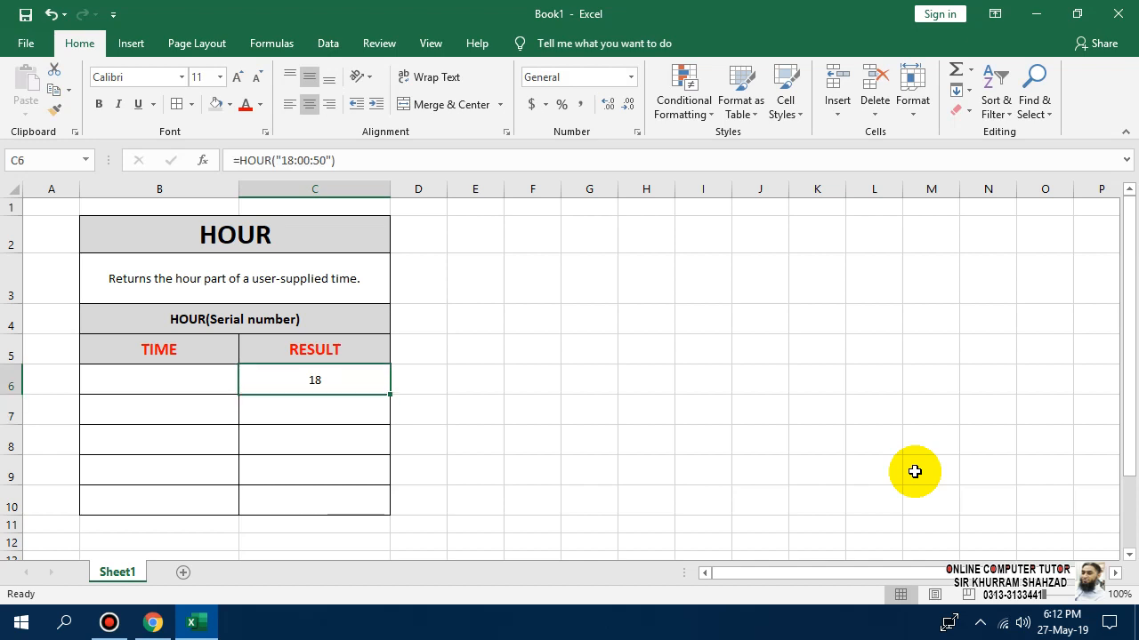
key("F2")
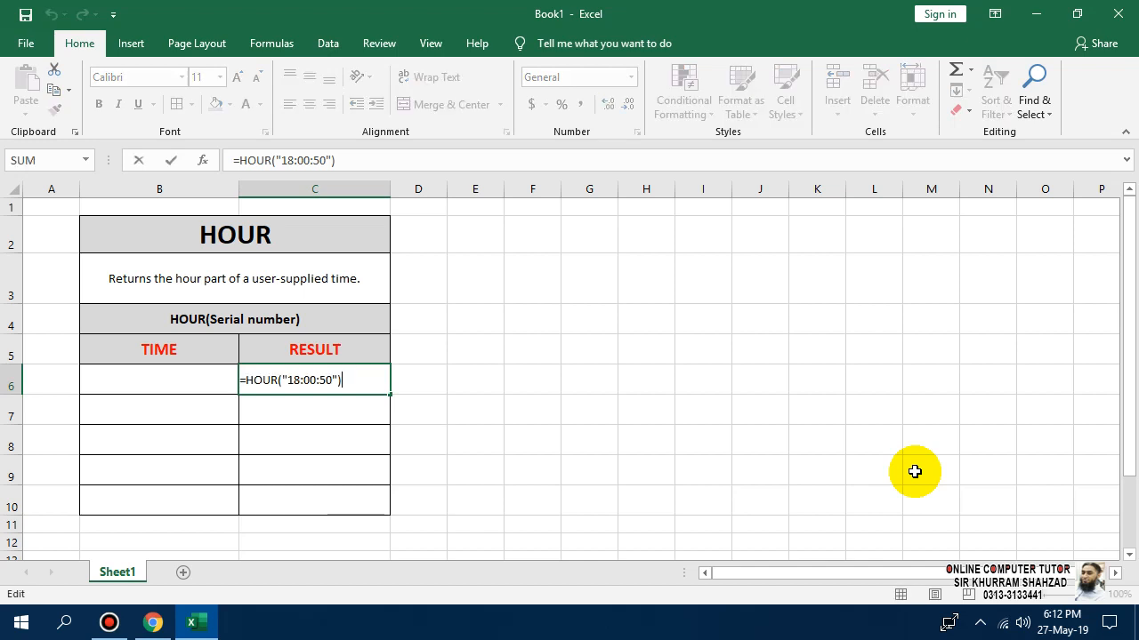
key("Escape")
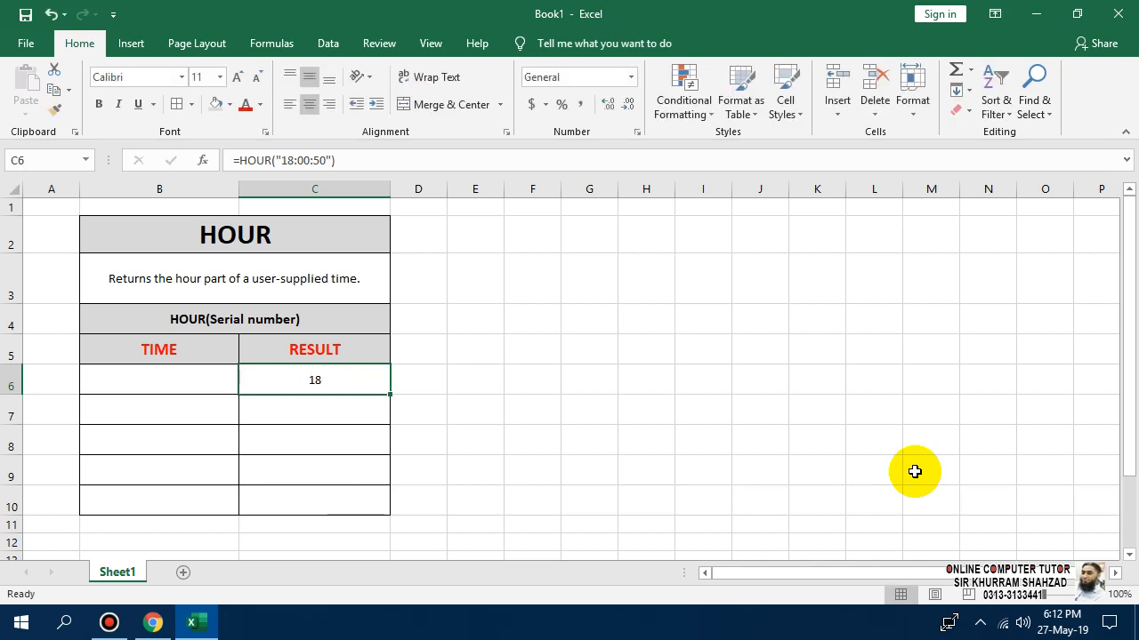
key("Down")
key("Up")
- Copy the formula text from C6 into B6 as literal text with a leading apostrophe, so it reads =HOUR("18:00:50")
key("F2")
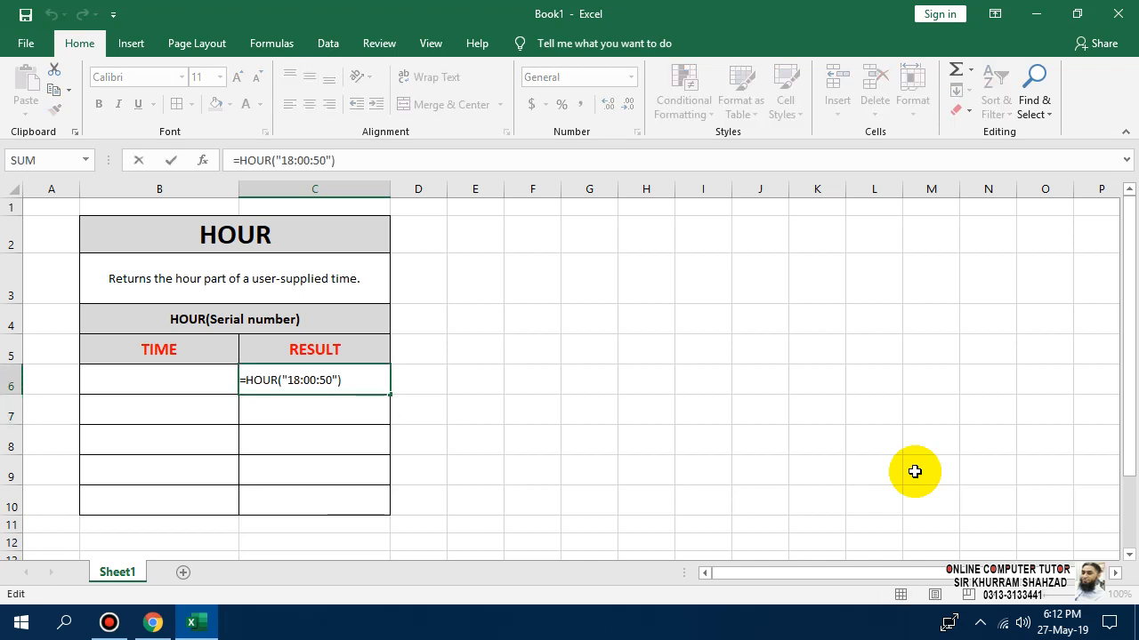
key("Left")
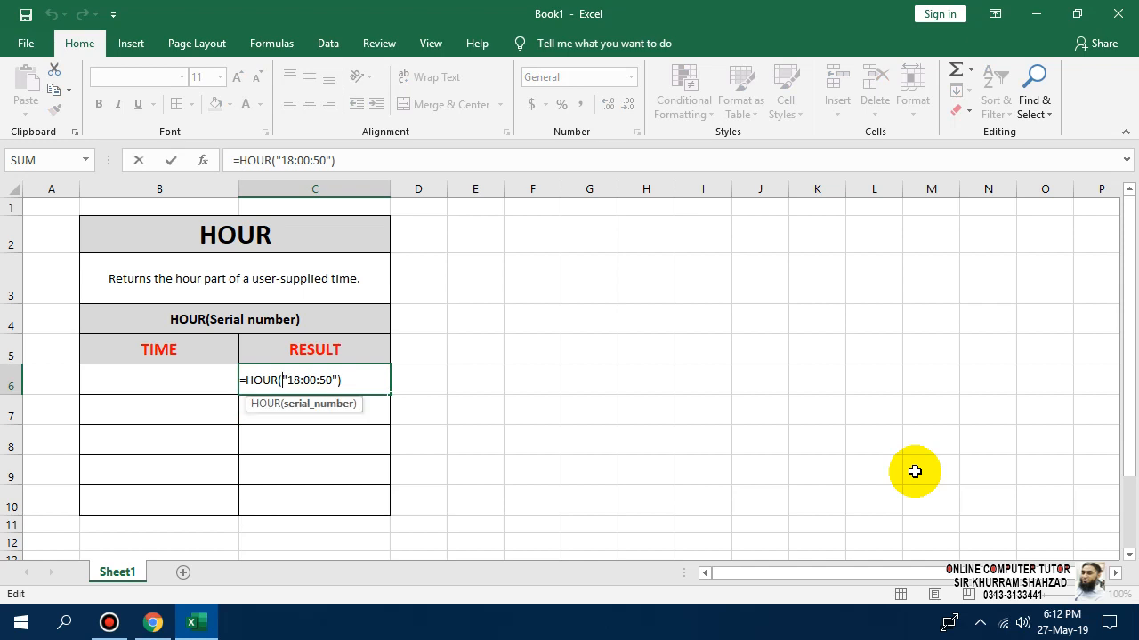
key("Home")
key("shift+End")
key("ctrl+c")
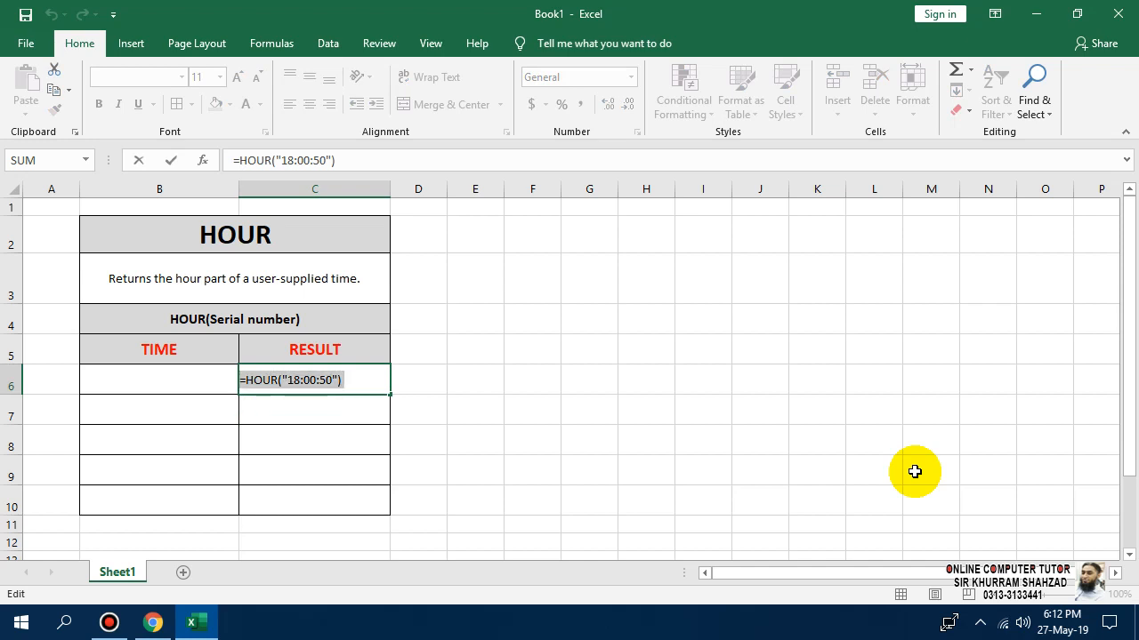
key("Return")
key("Up")
key("Left")
type("'")
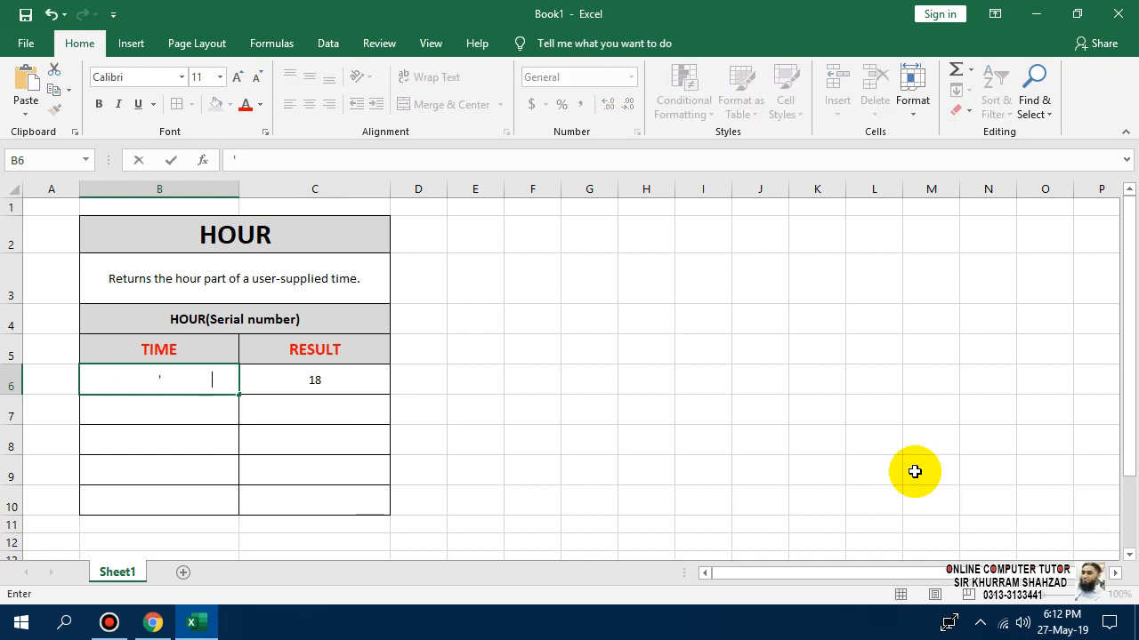
key("ctrl+v")
key("Return")
key("Right")
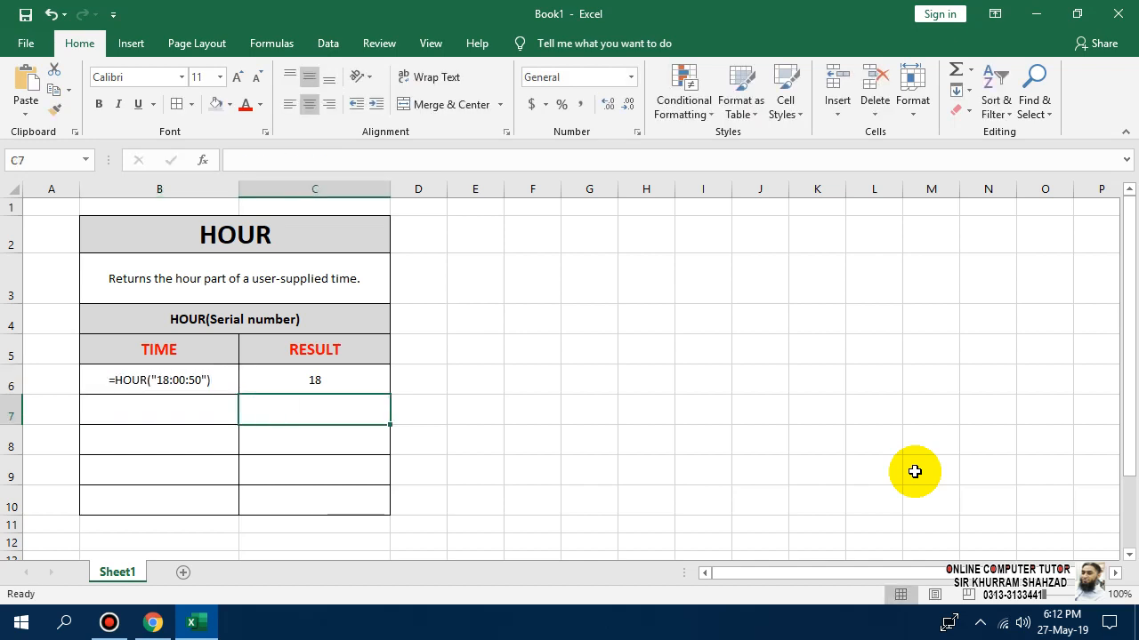
type("=hour")
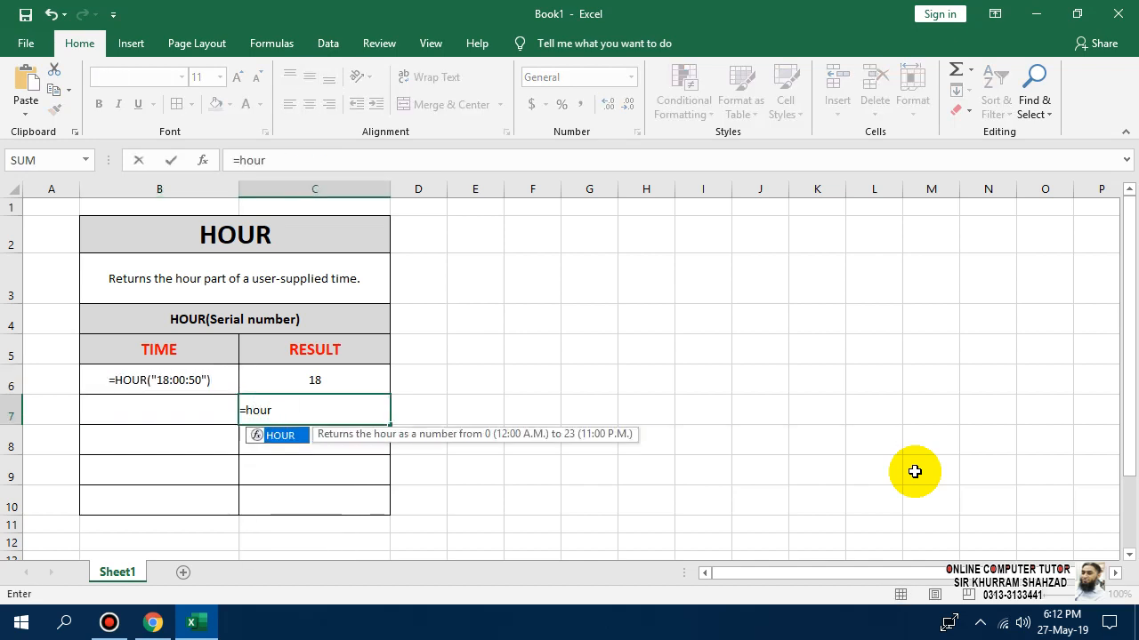
type("(")
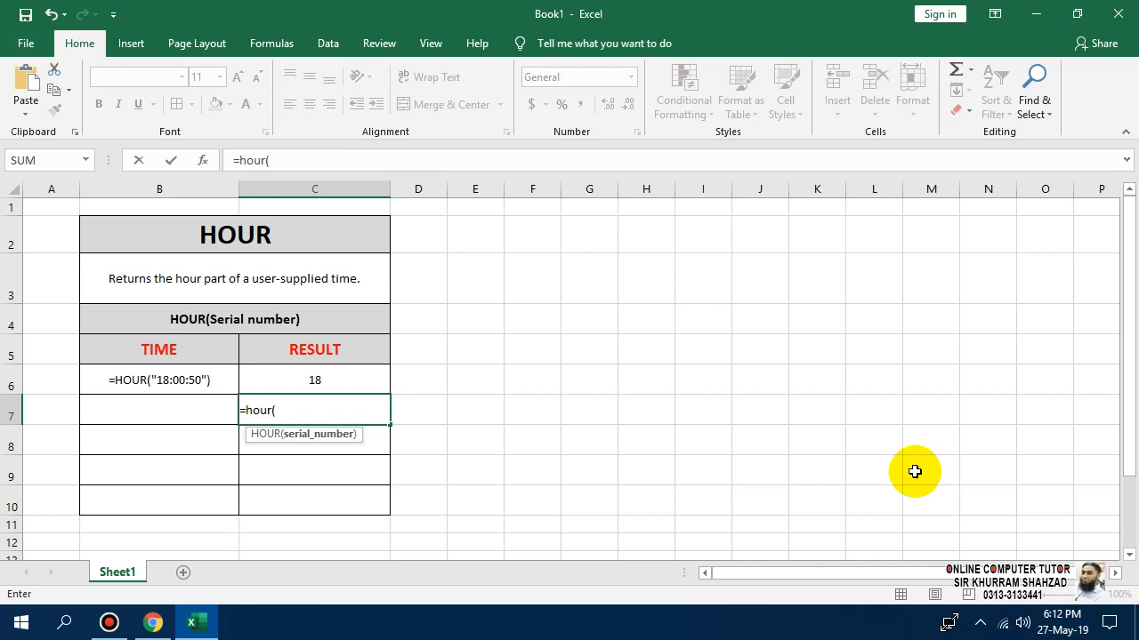
type("\"")
key("BackSpace")
key("BackSpace")
key("BackSpace")
key("BackSpace")
key("BackSpace")
key("BackSpace")
key("BackSpace")
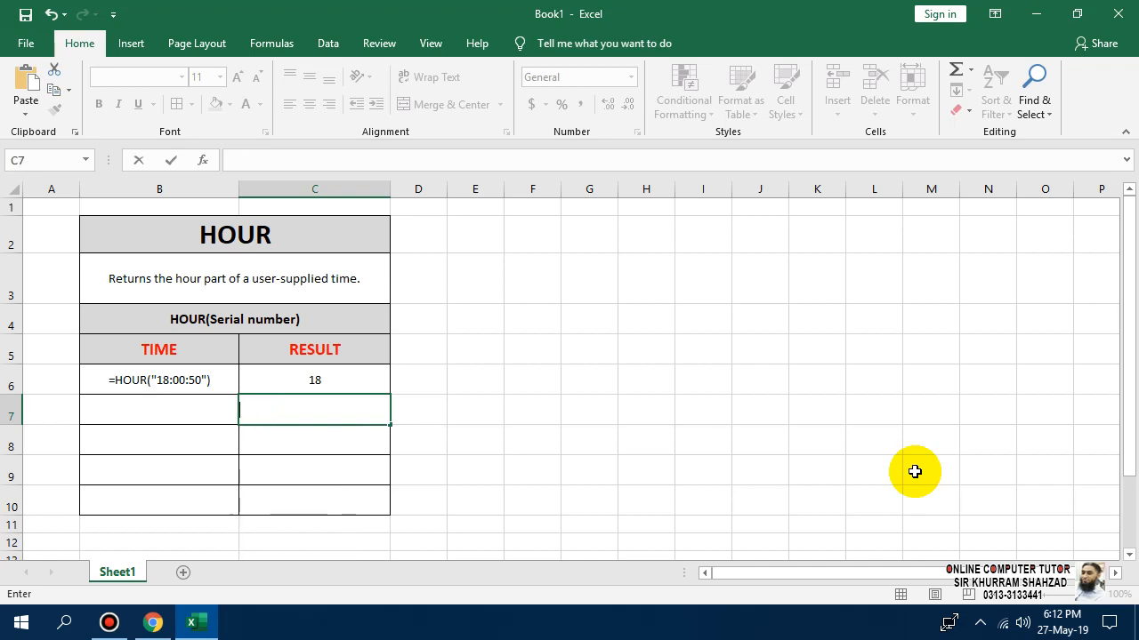
- Paste the copied HOUR formula into C7 and edit it to =HOUR("06:00 PM")
key("ctrl+v")
key("Left")
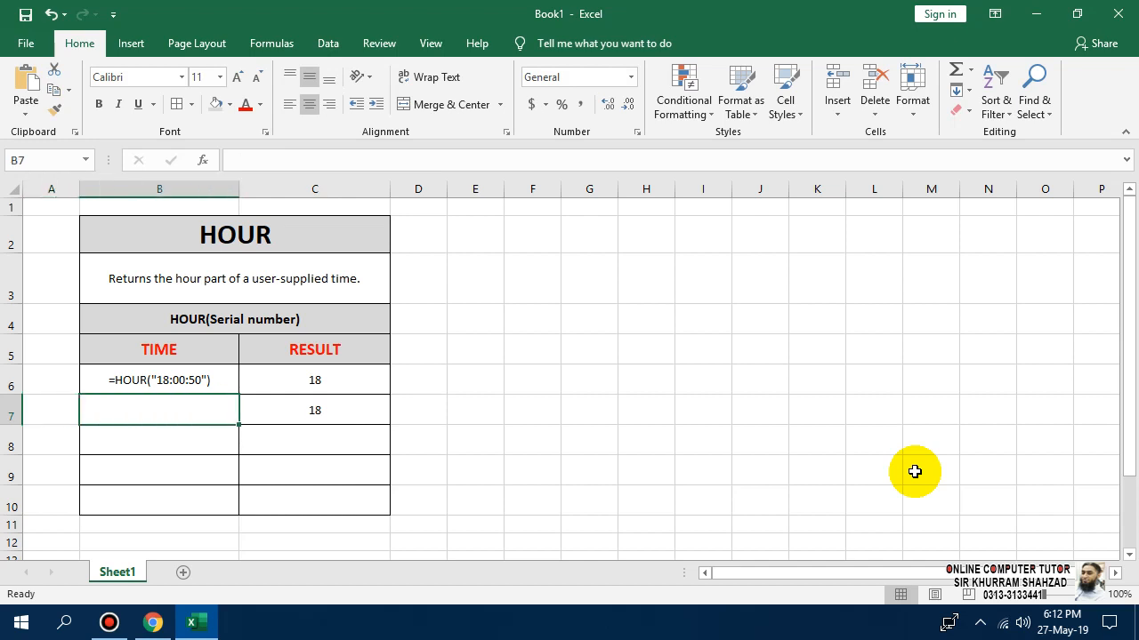
key("Right")
key("F2")
key("Left")
key("Left")
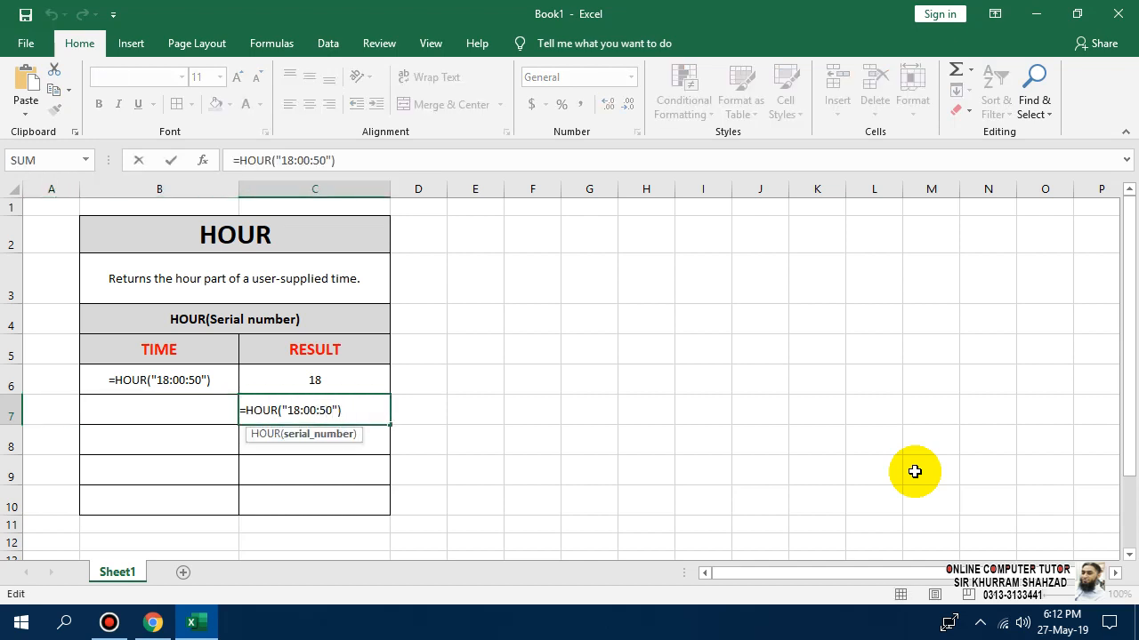
key("BackSpace")
key("BackSpace")
key("BackSpace")
key("BackSpace")
key("BackSpace")
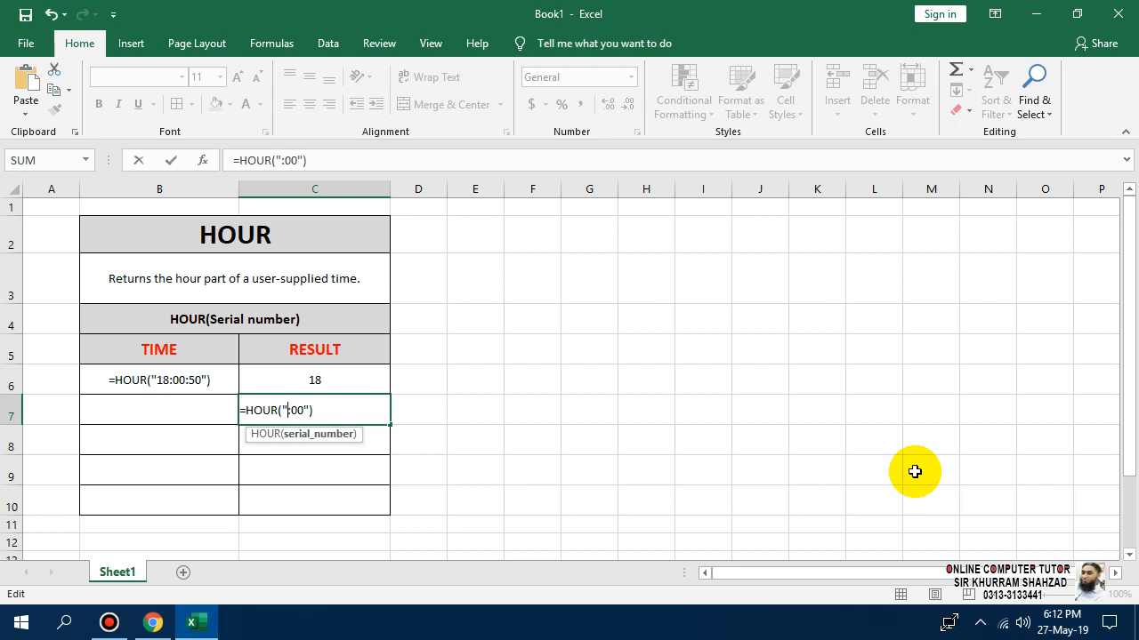
type("06")
type(" PM")
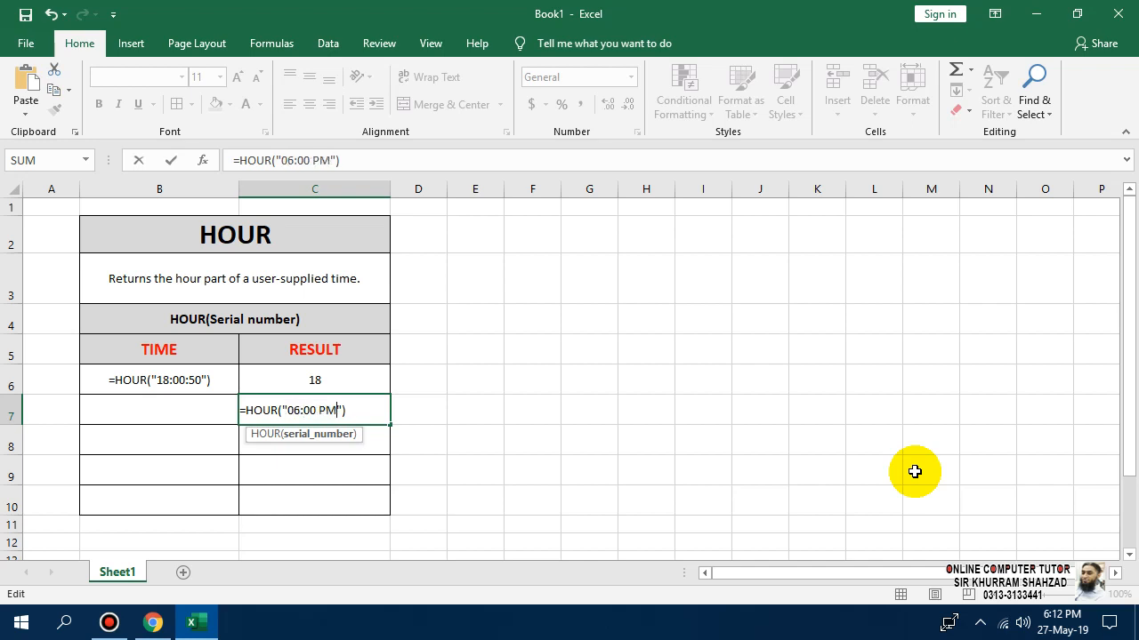
key("Return")
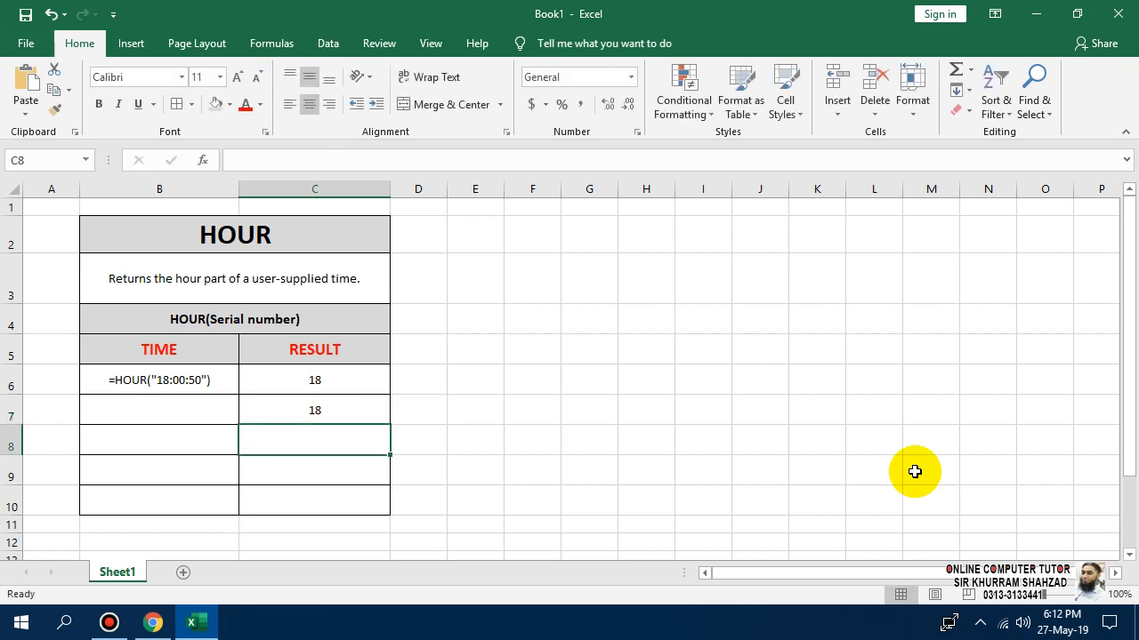
- Show the formula of C7 in B7 as literal text, '=HOUR("06:00 PM")
key("Up")
key("F2")
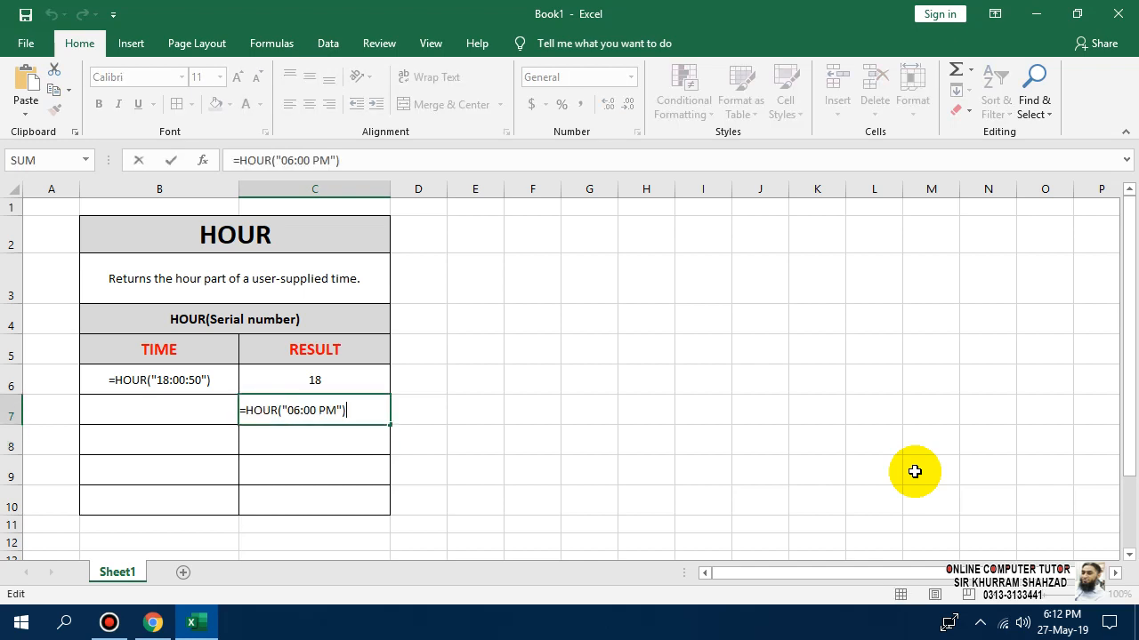
key("Escape")
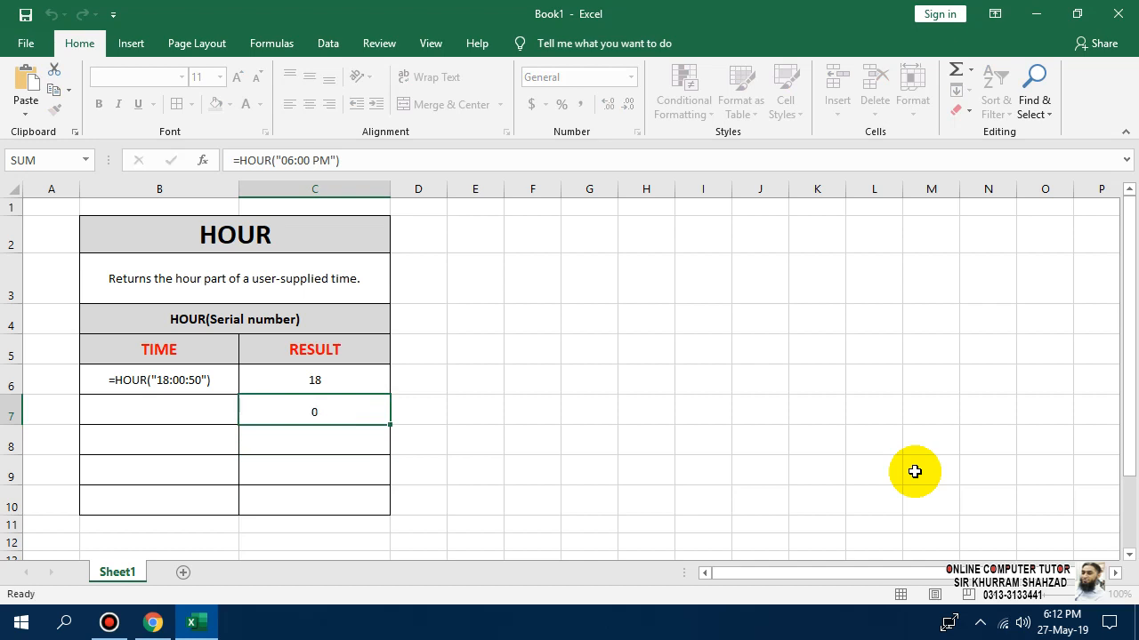
key("Left")
key("F2")
type("=HOUR(\"06:00 PM\")")
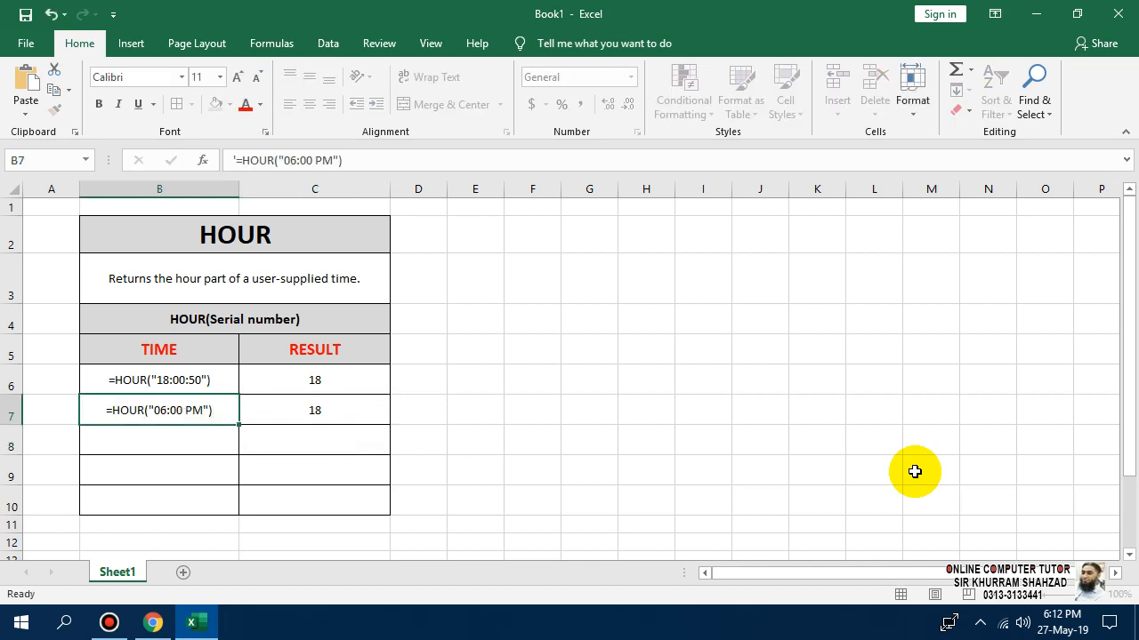
- Enter the time 18:05:20 in the TIME column at B8
key("Return")
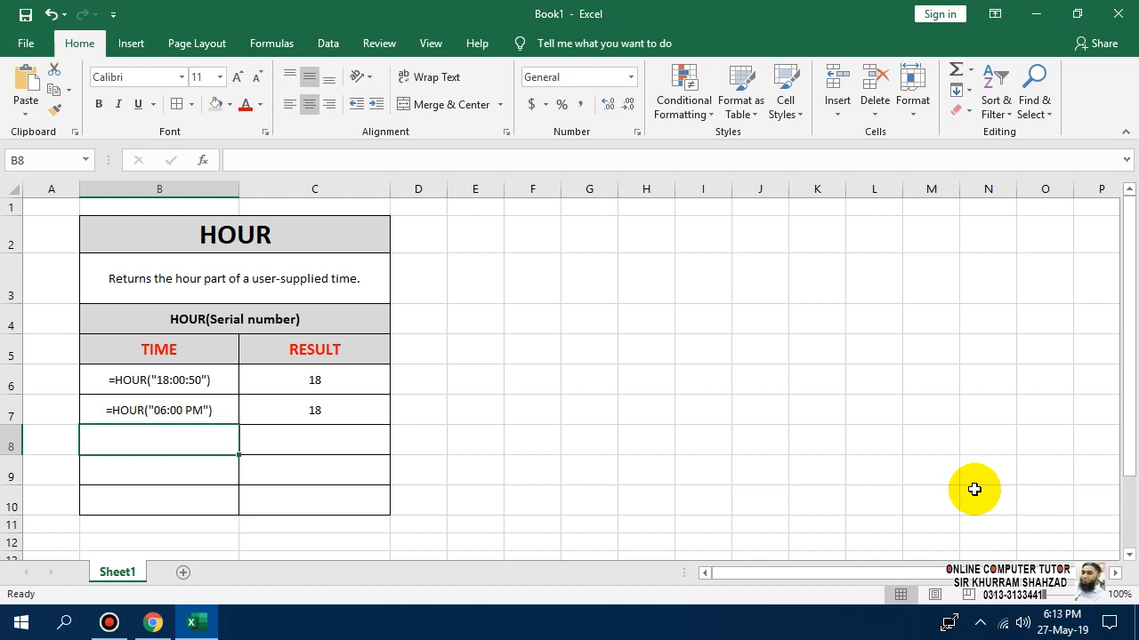
type("06:")
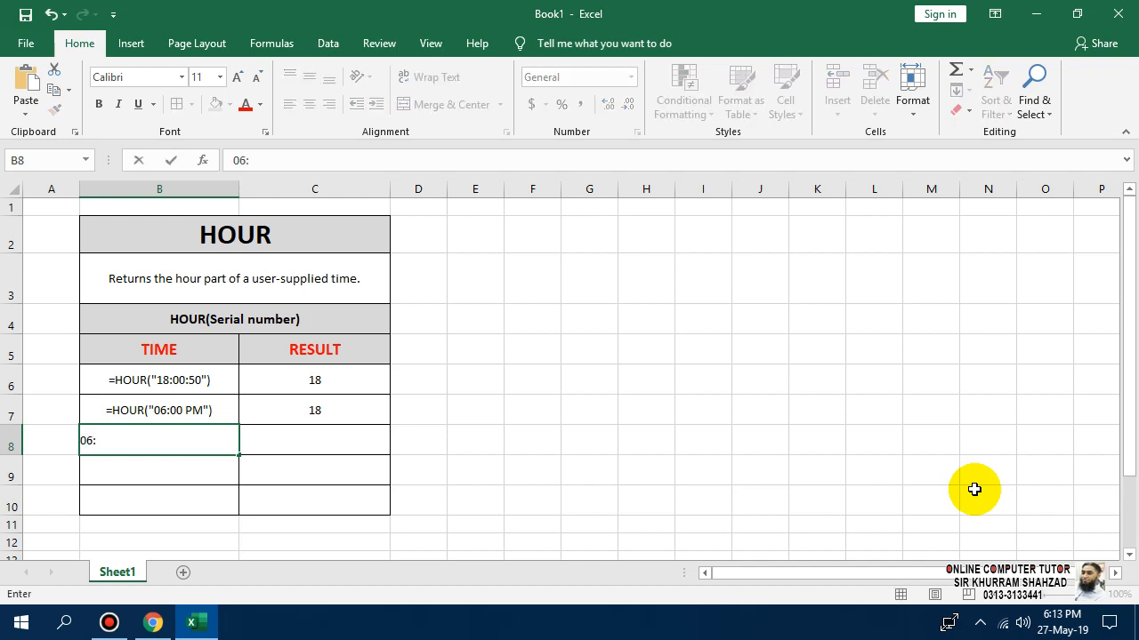
type("00")
key("BackSpace")
key("BackSpace")
key("BackSpace")
key("BackSpace")
key("BackSpace")
type("18:00")
type(":")
key("BackSpace")
key("BackSpace")
key("BackSpace")
type("05:20")
key("Return")
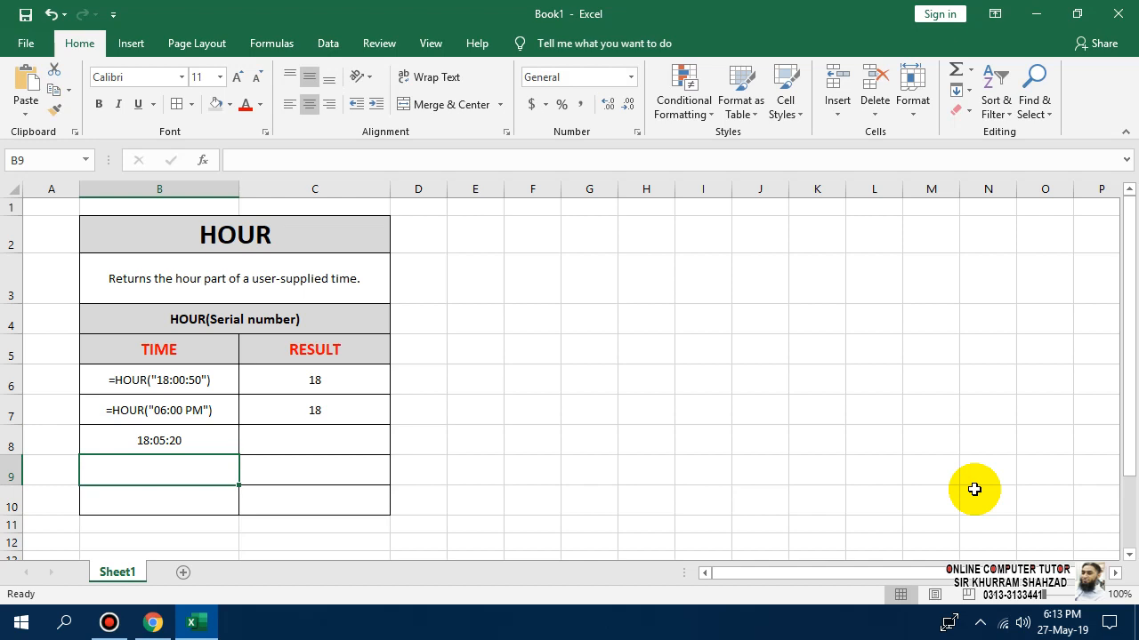
- Enter the time 08:32:55 in B9 and the date and time 27/05/2019 8:30 in B10
type("08")
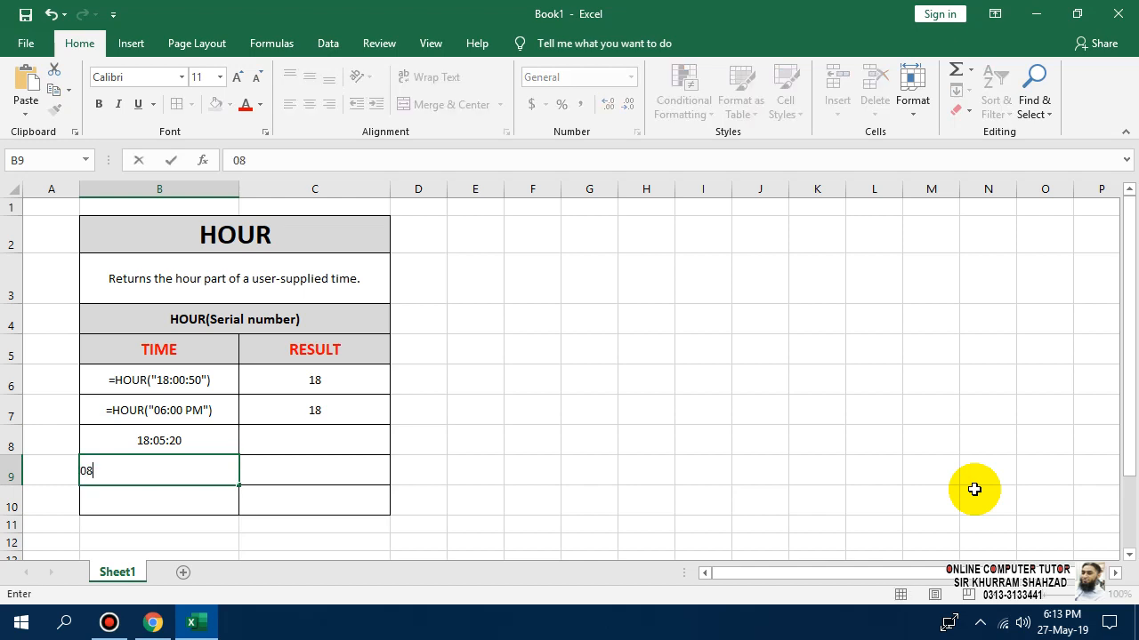
type(":32:55")
key("Return")
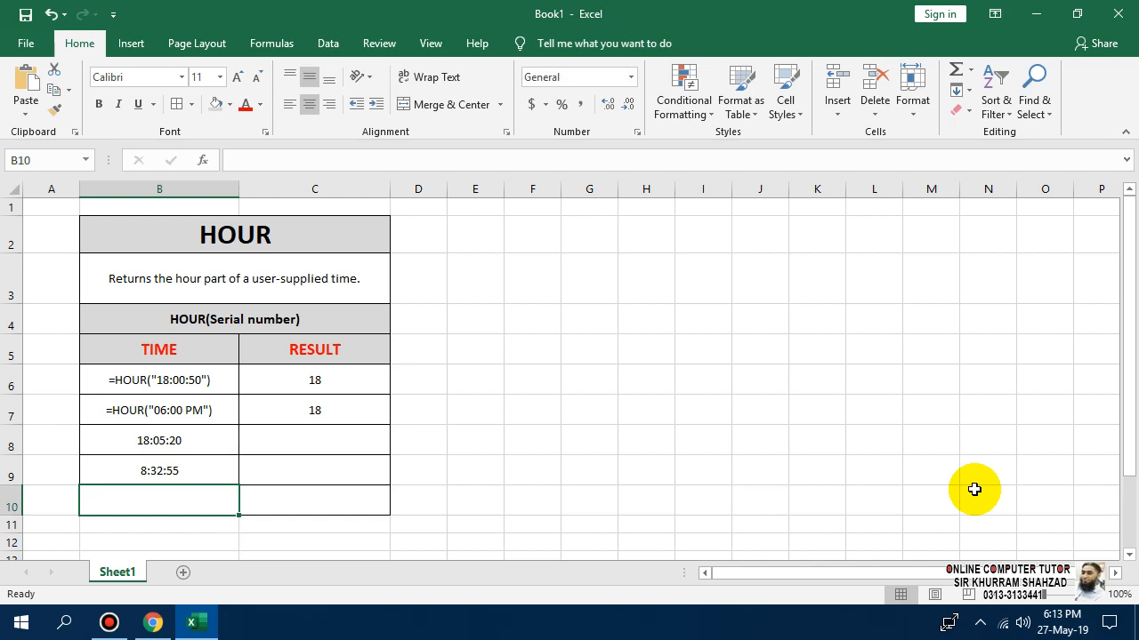
type("27/")
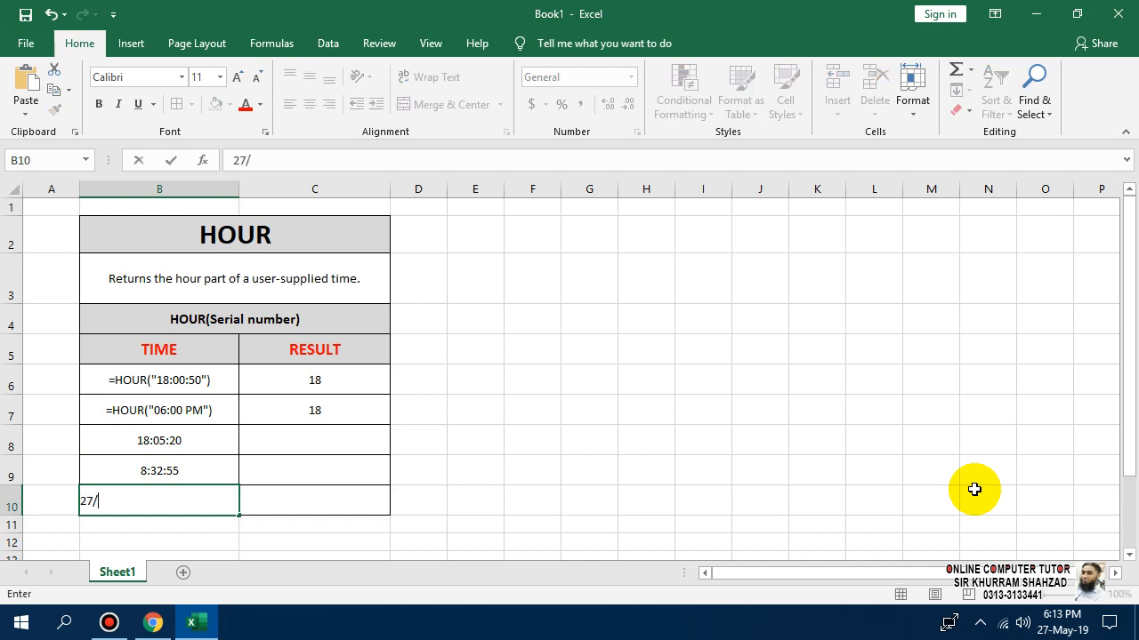
type("05/2019 8:30")
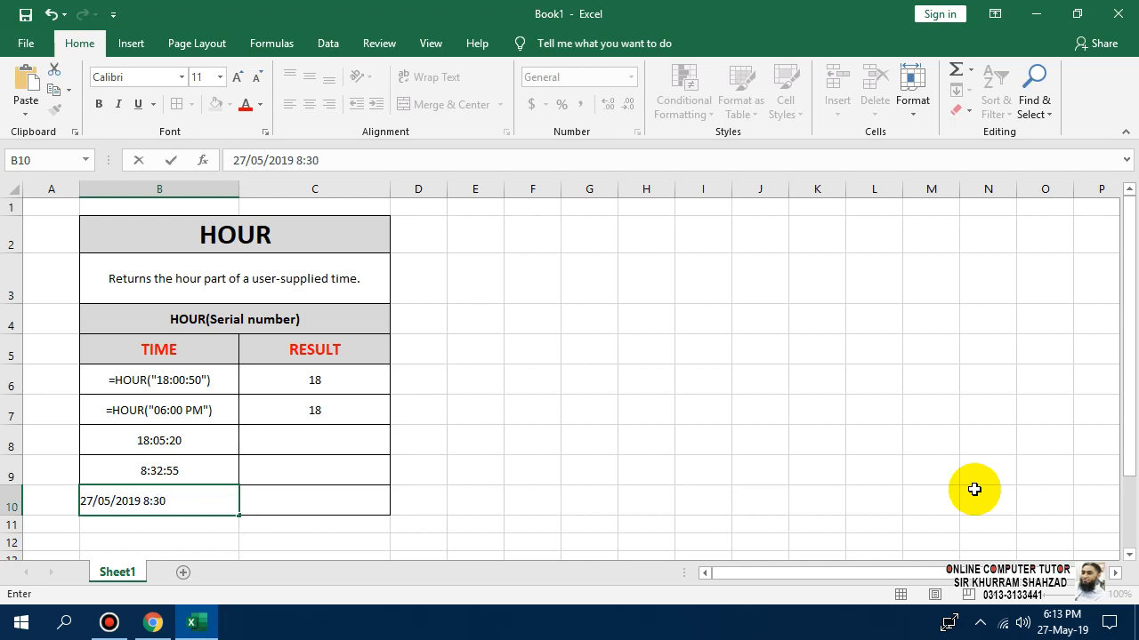
key("Return")
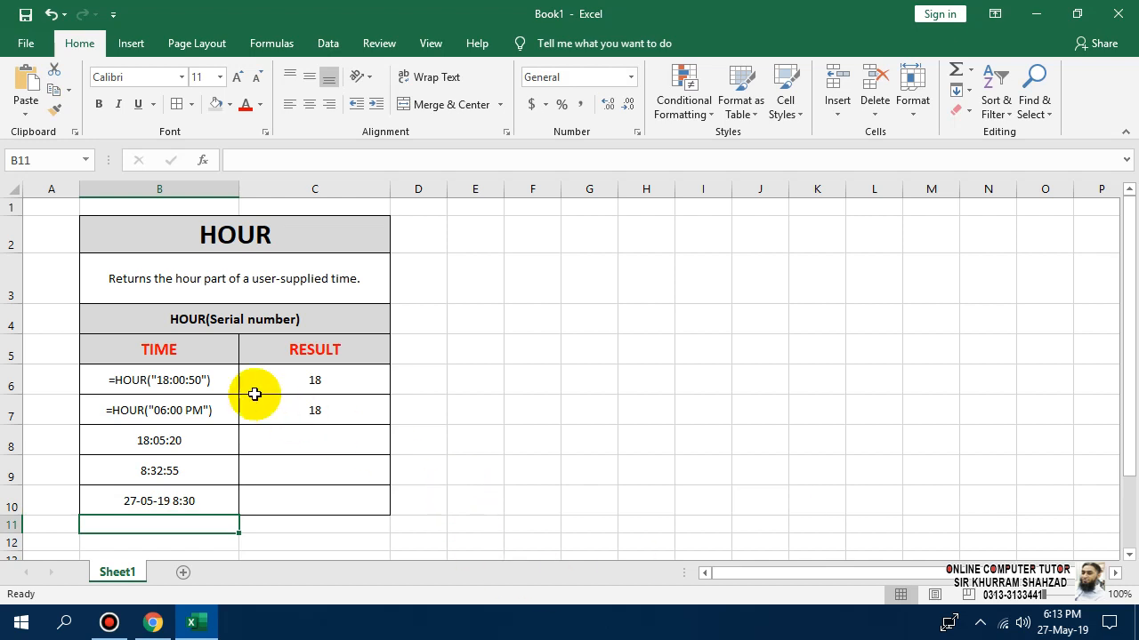
- Increase the font size of the TIME and RESULT entries in B6:C10 to 12
left_click_drag(160, 382, 305, 512)
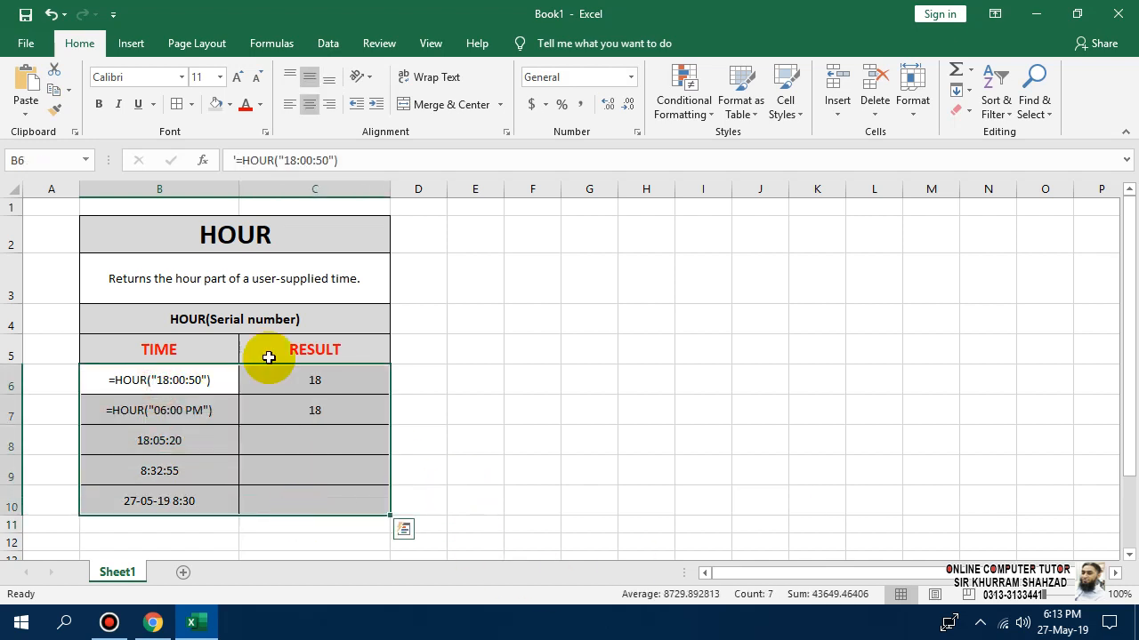
left_click(236, 76)
left_click(292, 412)
- Enter the formula =HOUR(B8) in C8 and fill it down through C10
left_click(305, 434)
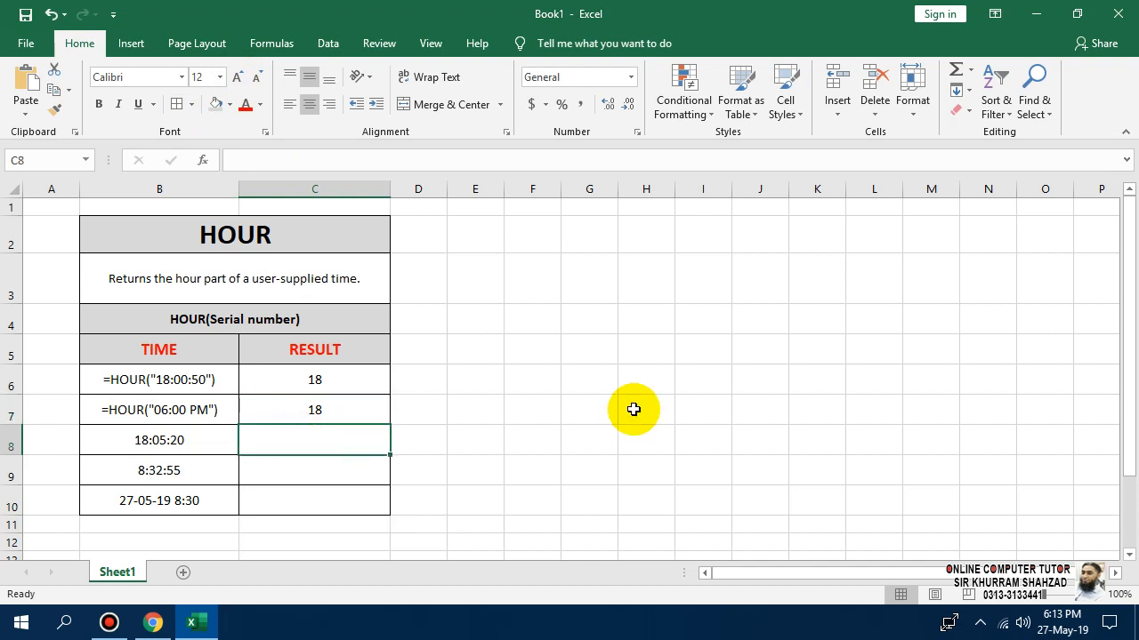
type("=hour")
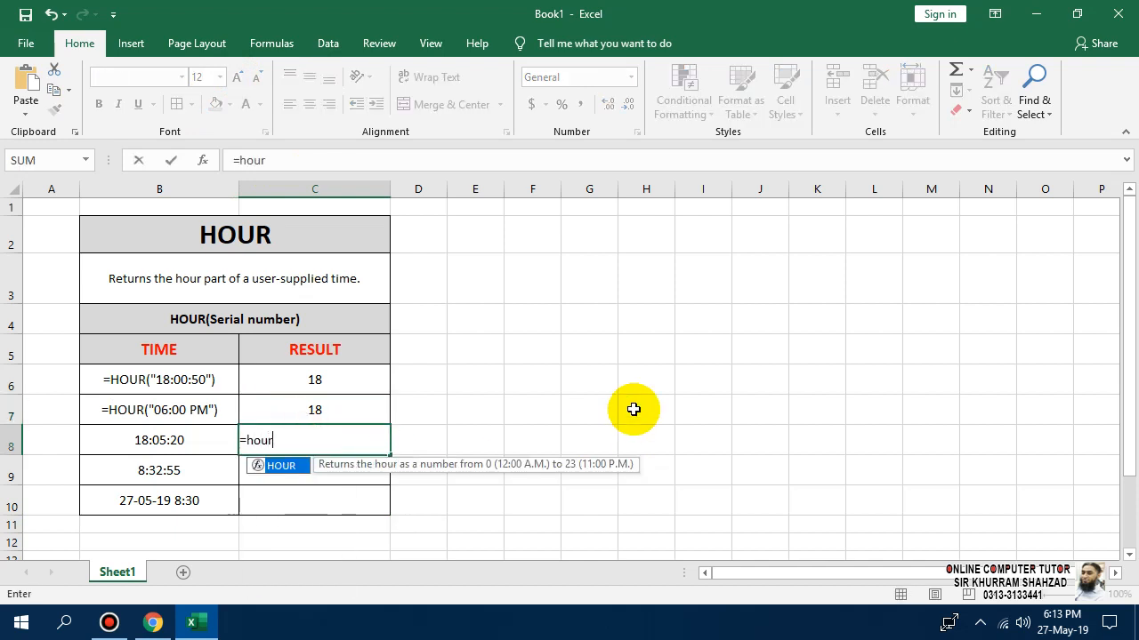
key("Tab")
key("Left")
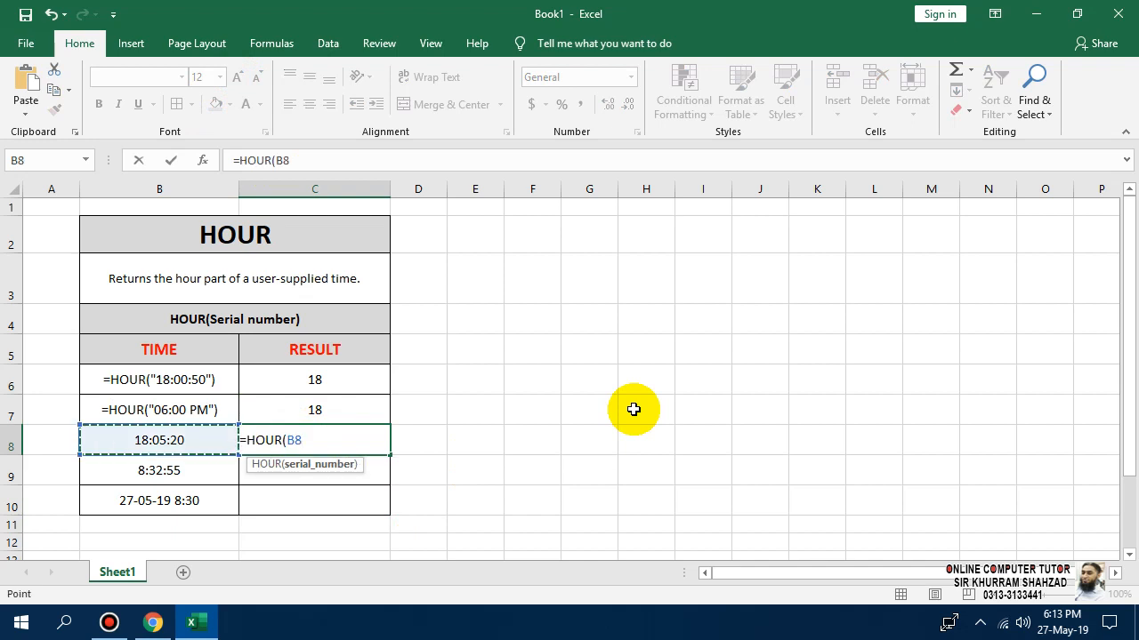
type(")")
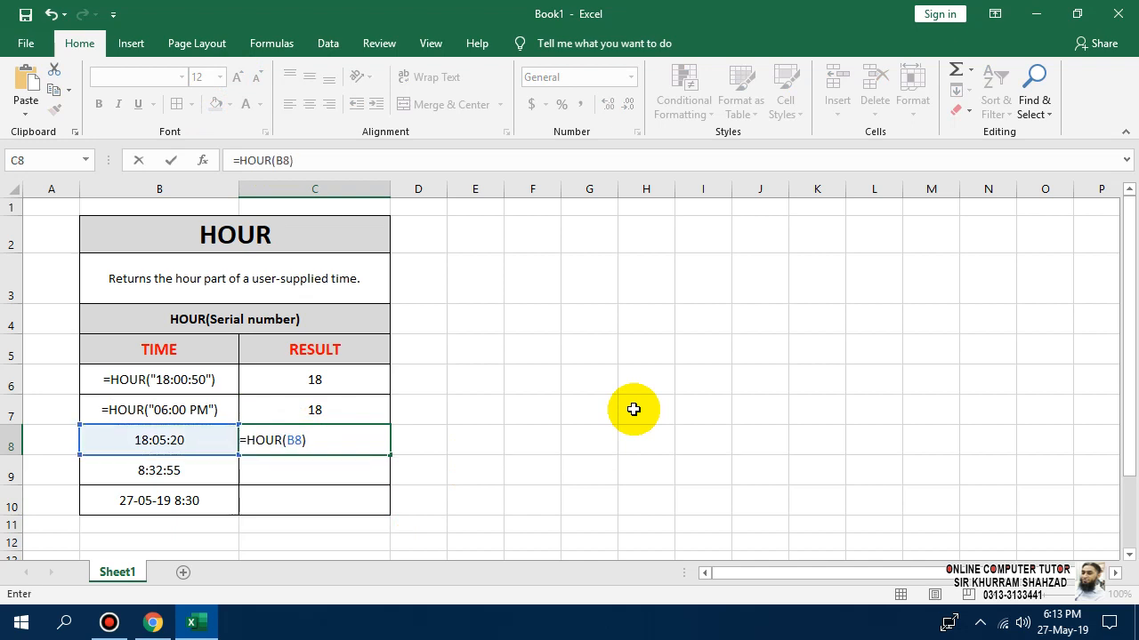
key("Return")
key("Up")
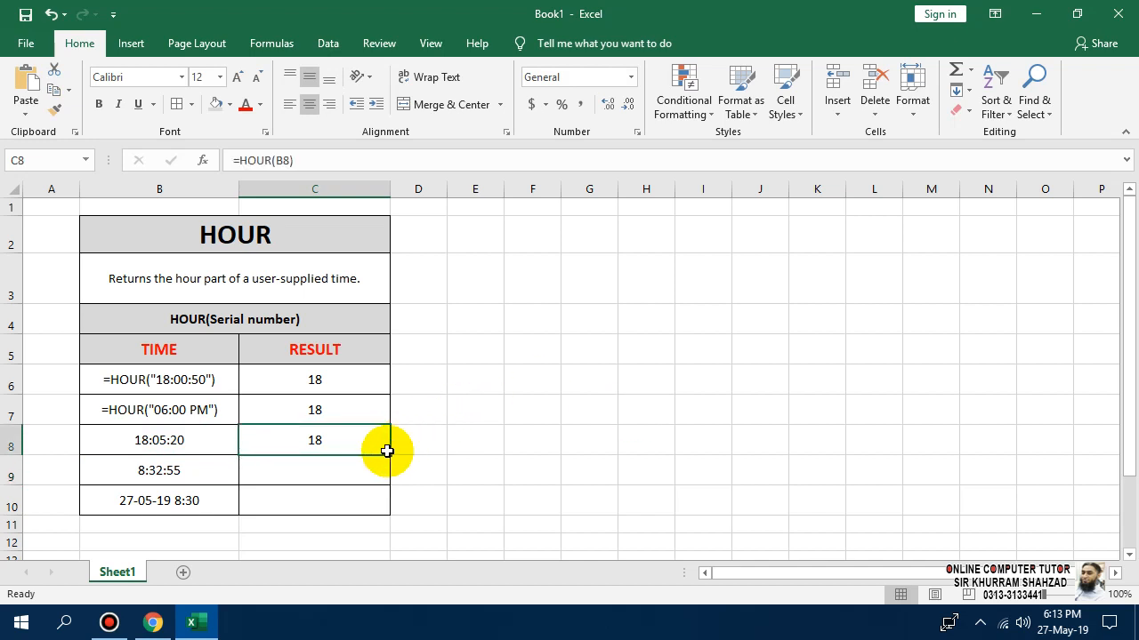
left_click_drag(389, 454, 391, 511)
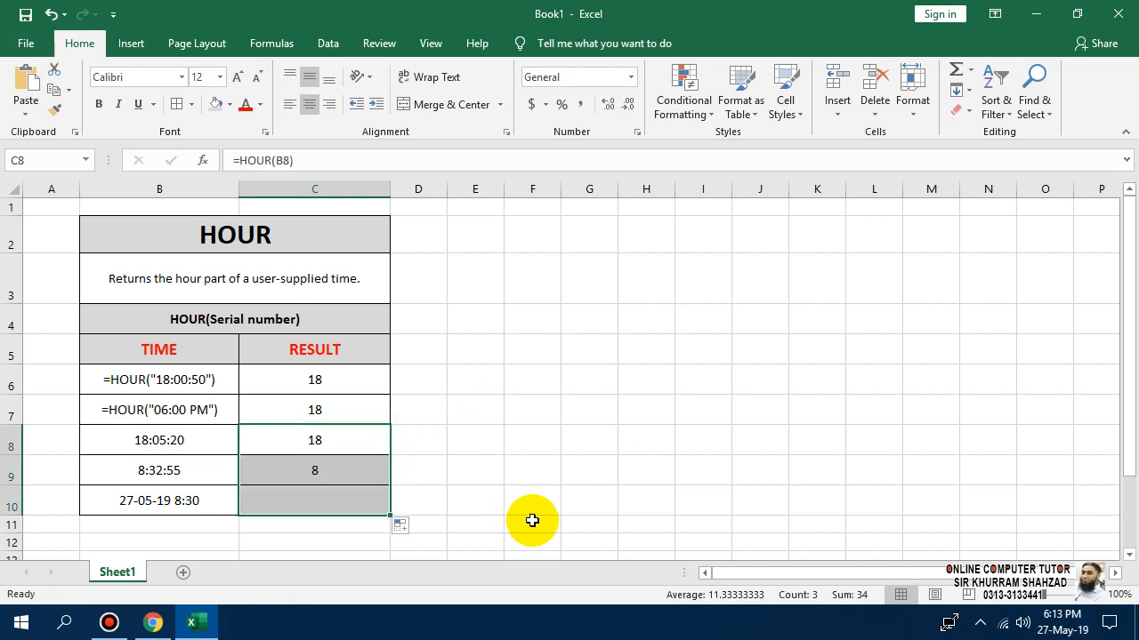
left_click(580, 441)
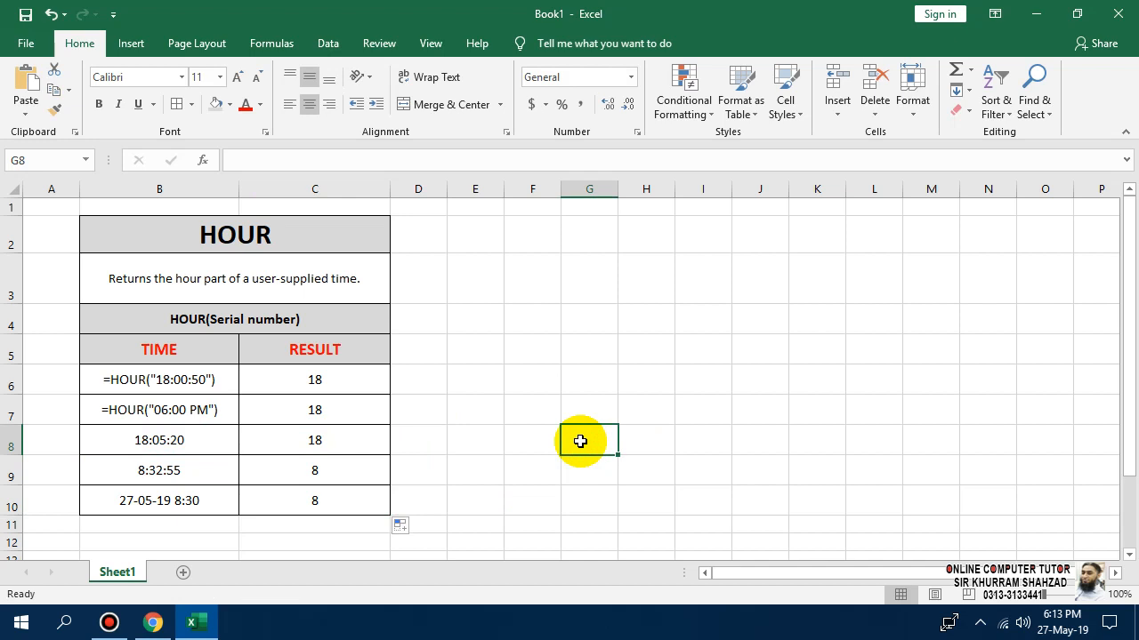
left_click(297, 257)
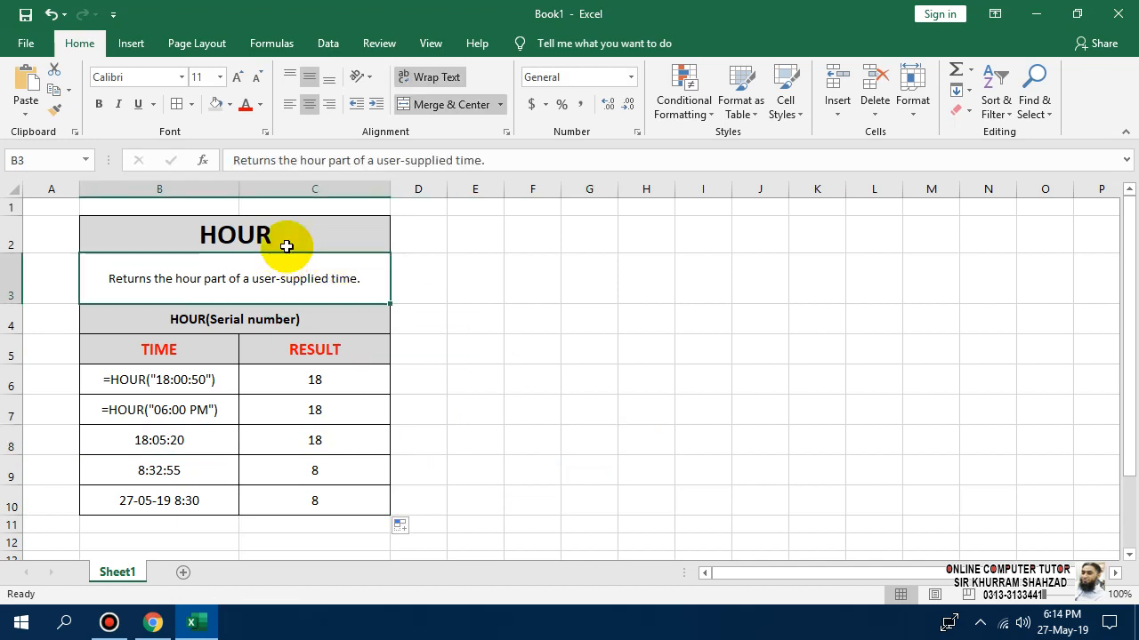
left_click(295, 382)
left_click(317, 462)
left_click(318, 503)
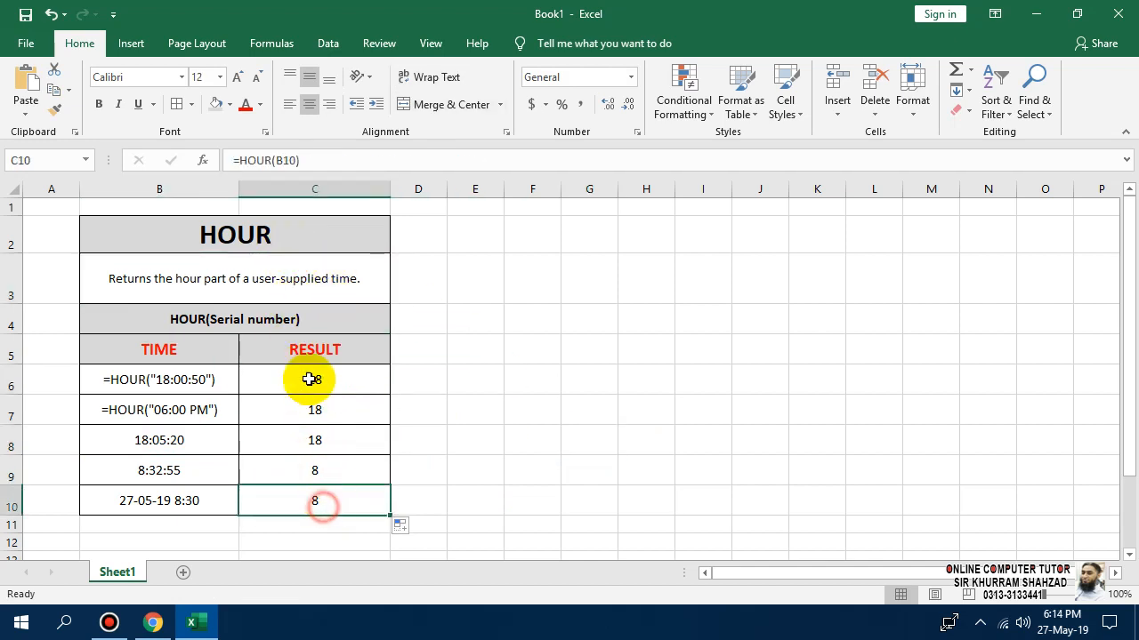
left_click(306, 391)
left_click(312, 526)
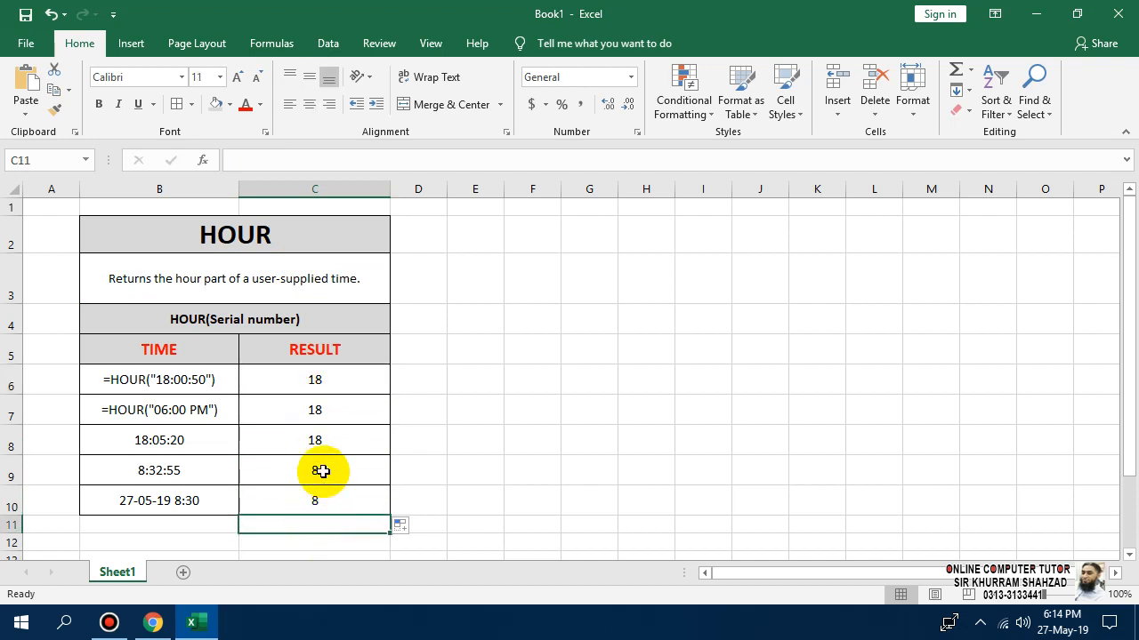
- Copy the whole HOUR table, B2:C10, and select E2 as the destination cell
left_click_drag(314, 240, 297, 506)
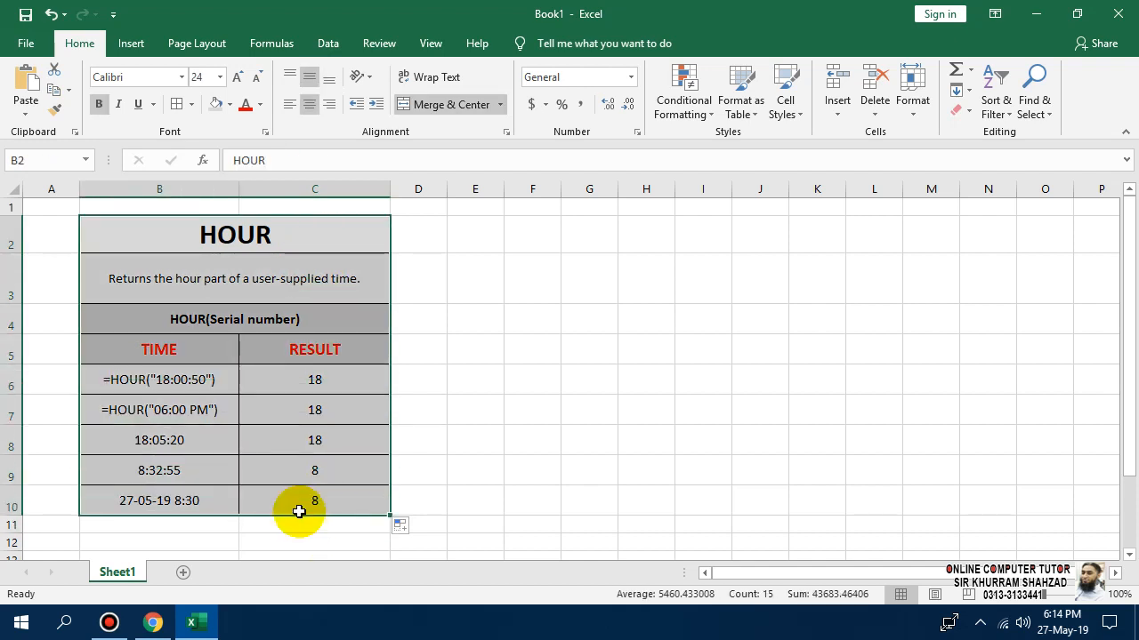
key("ctrl+c")
left_click(483, 232)
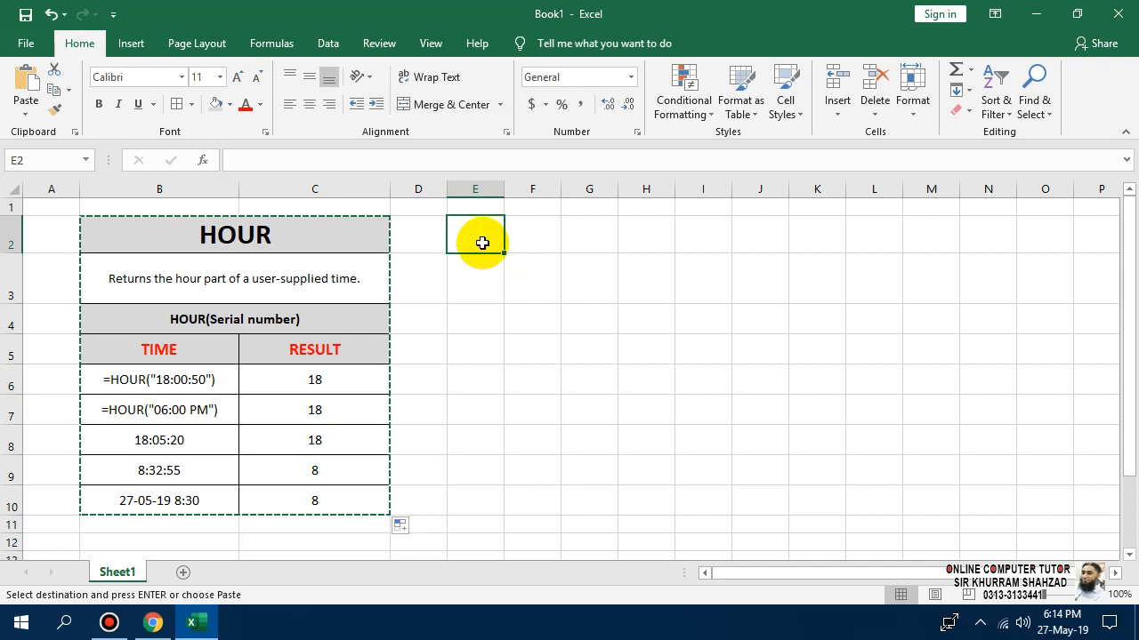
key("ctrl+v")
key("Escape")
key("ctrl+z")
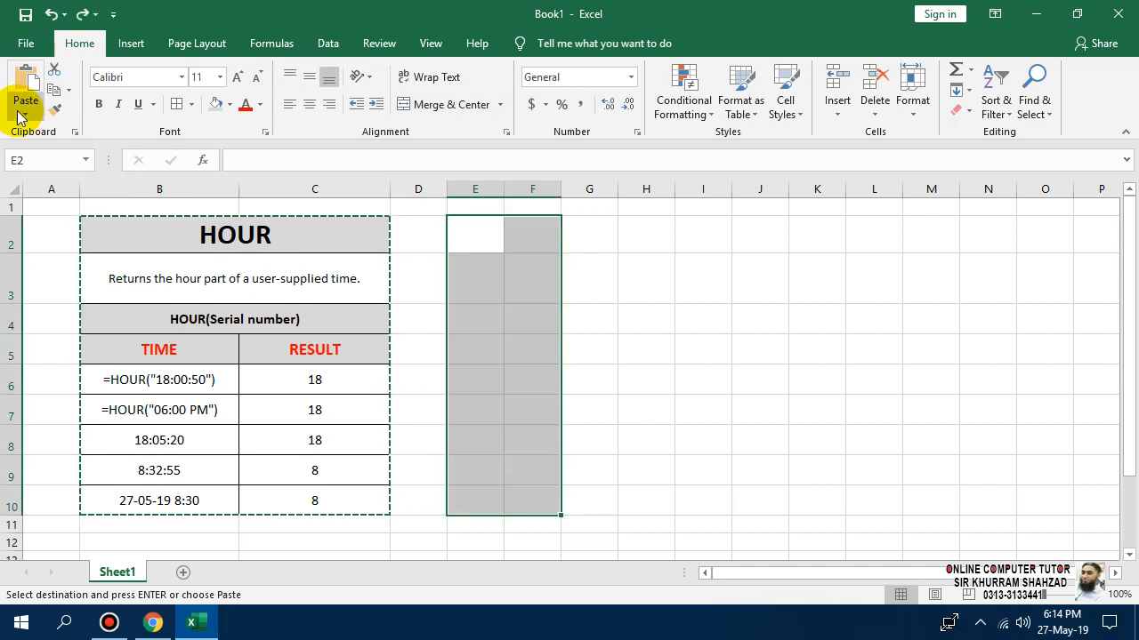
- Paste the copied HOUR table at E2, keeping the source column widths
left_click(26, 114)
left_click(46, 187)
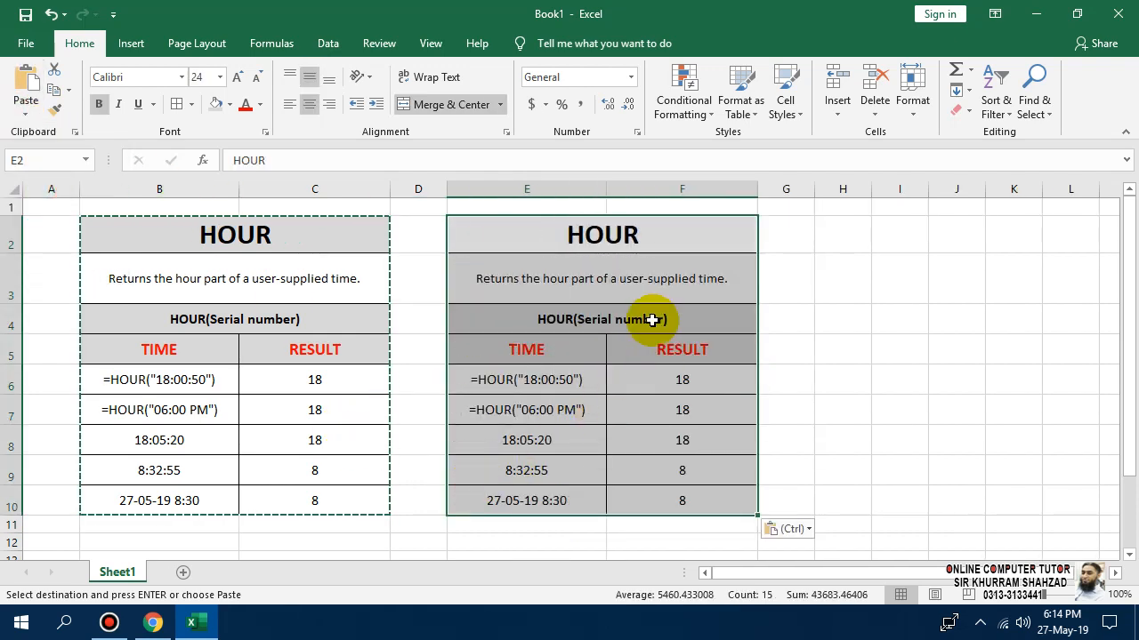
key("Escape")
- Replace the title of the pasted table in E2 with MINUTE in capital letters
left_click(626, 234)
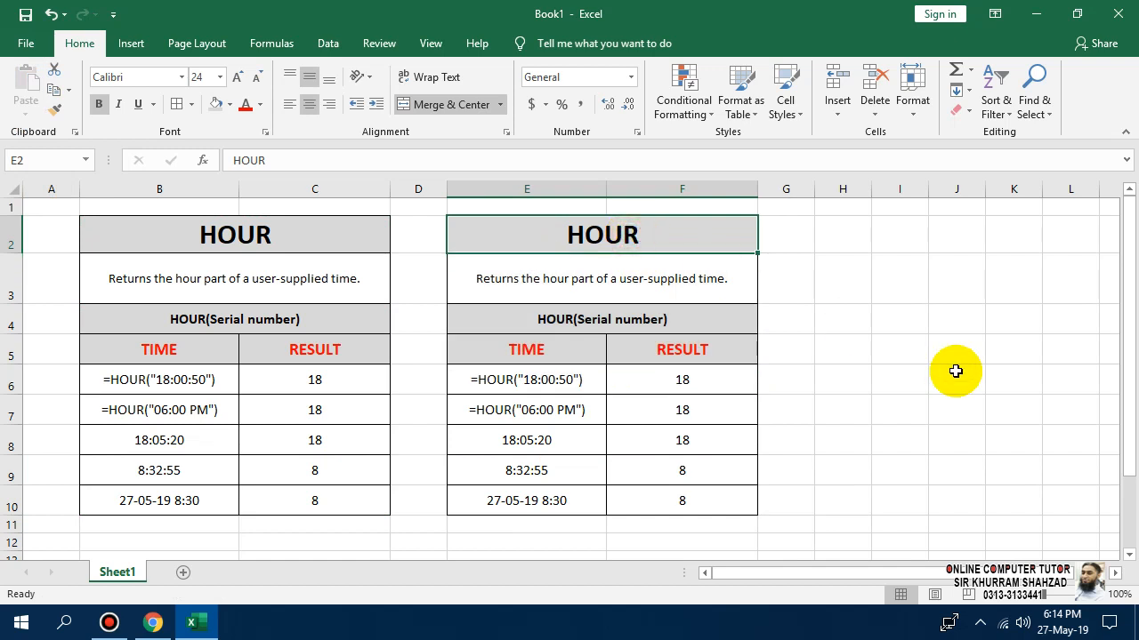
type("minute")
key("BackSpace")
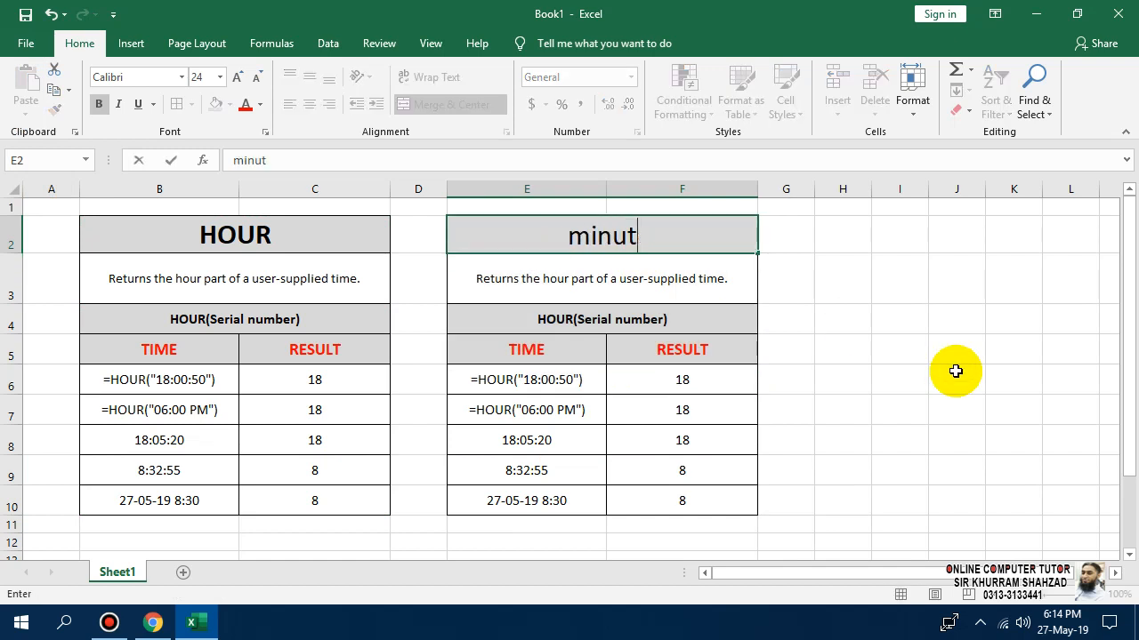
key("BackSpace")
key("BackSpace")
key("BackSpace")
key("BackSpace")
key("BackSpace")
type("MINUTE")
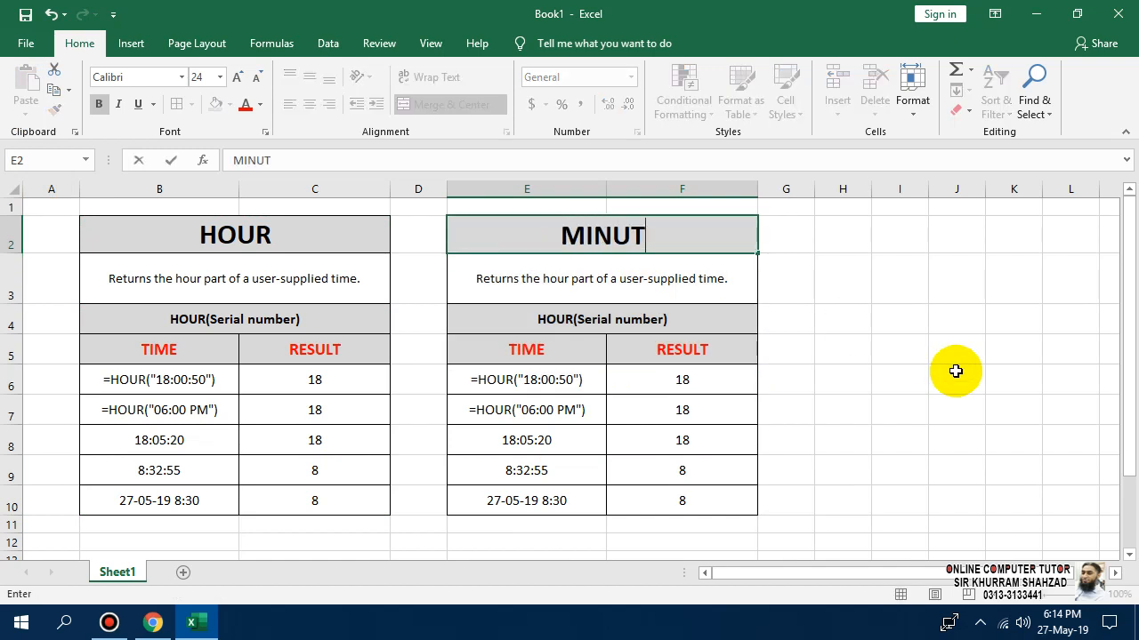
key("Return")
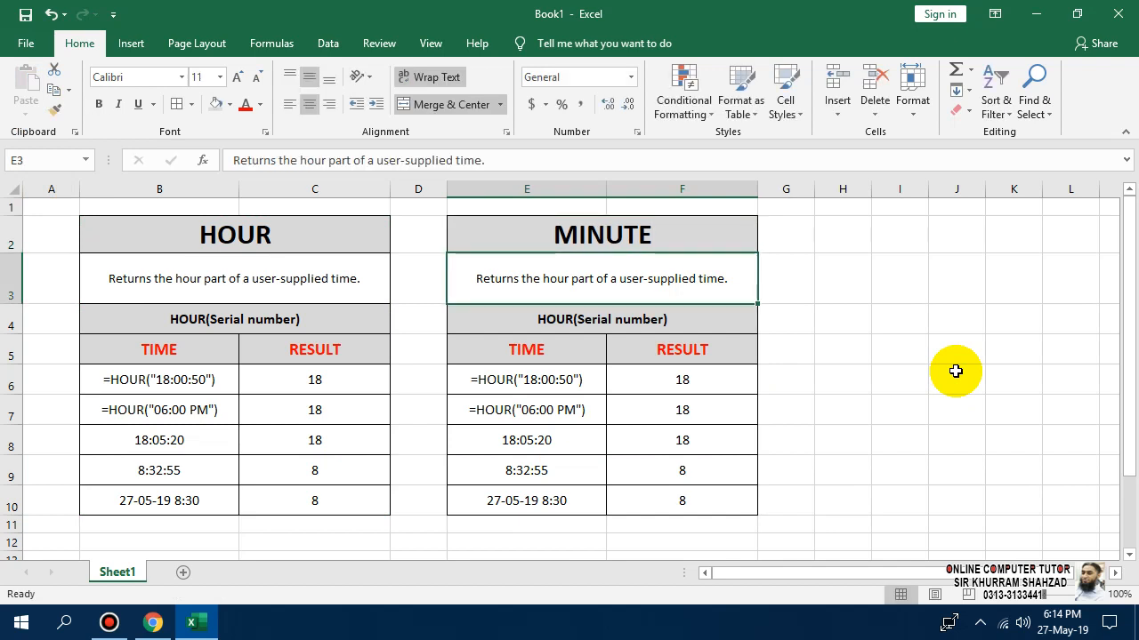
- Replace the word "hour" with "minute" in the description in E3 of the MINUTE table
key("F2")
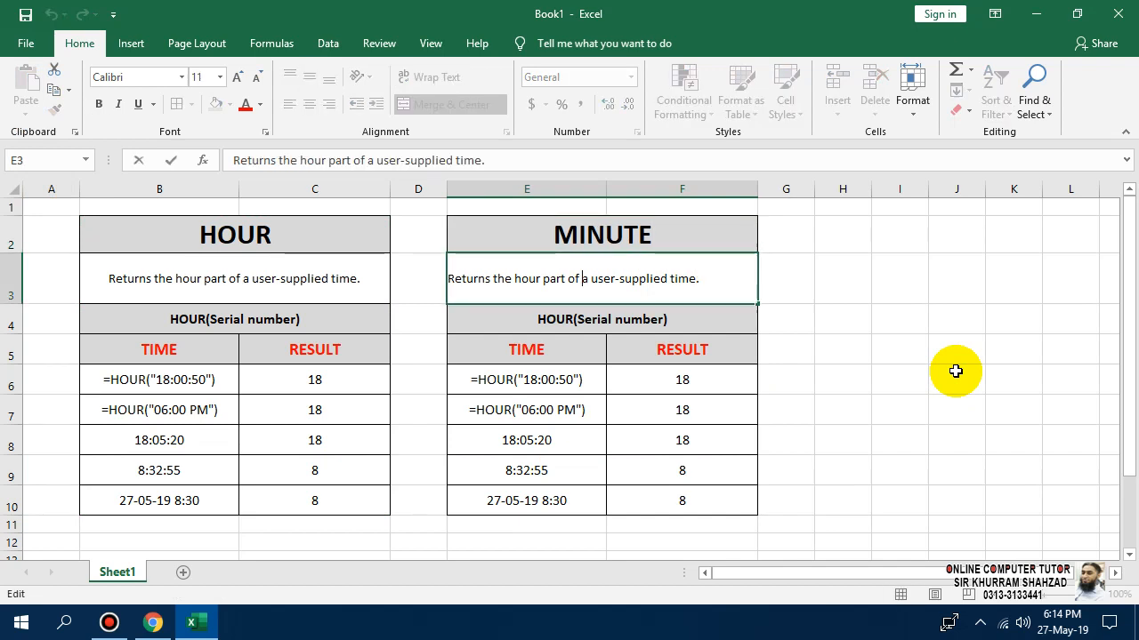
key("shift+Right")
key("shift+Right")
key("shift+Right")
key("shift+Right")
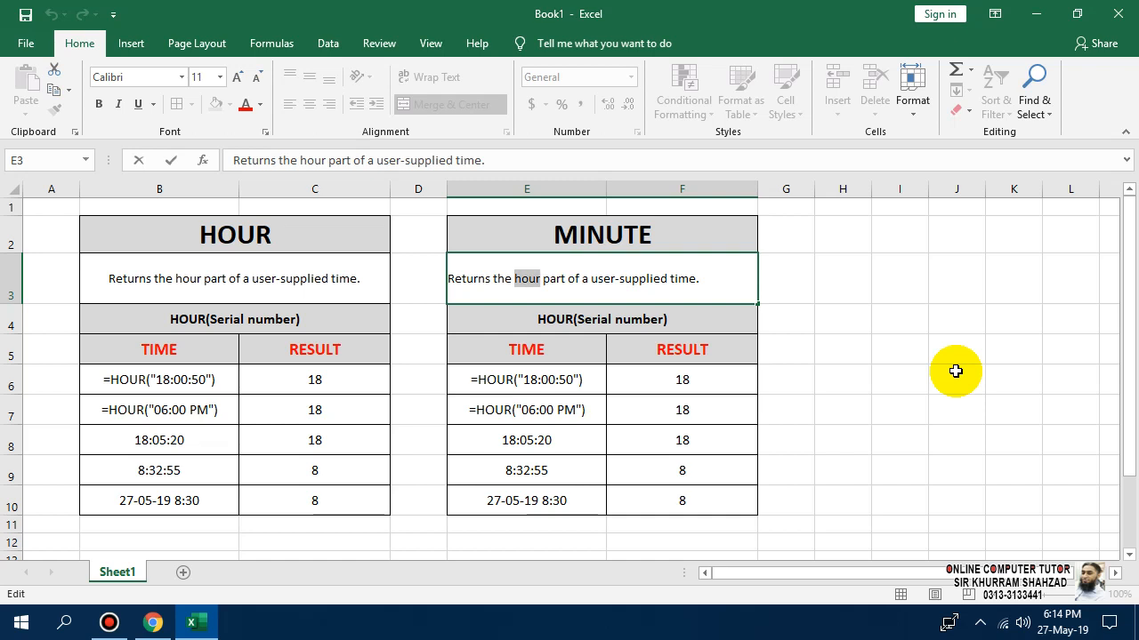
type("MINUTE")
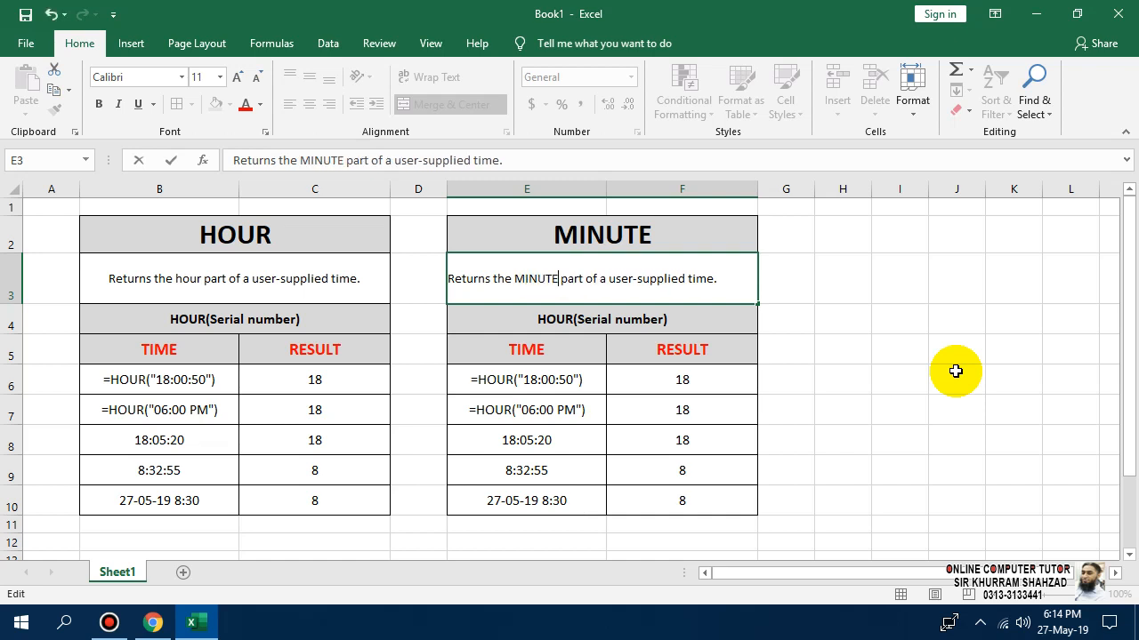
key("BackSpace")
key("BackSpace")
key("BackSpace")
key("BackSpace")
key("BackSpace")
key("BackSpace")
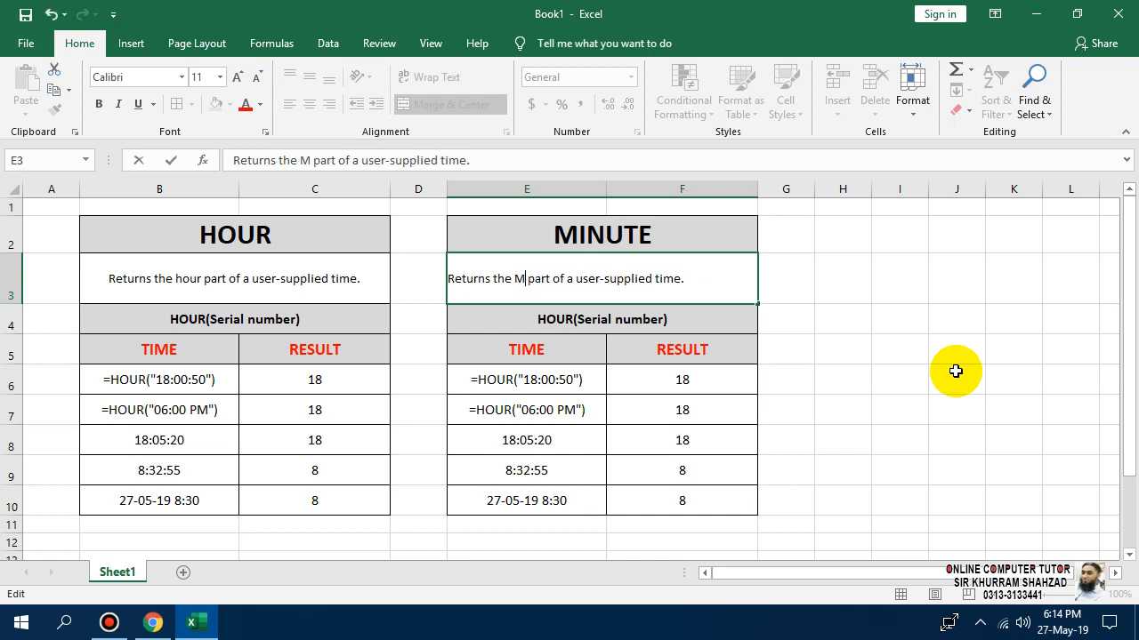
type("minute")
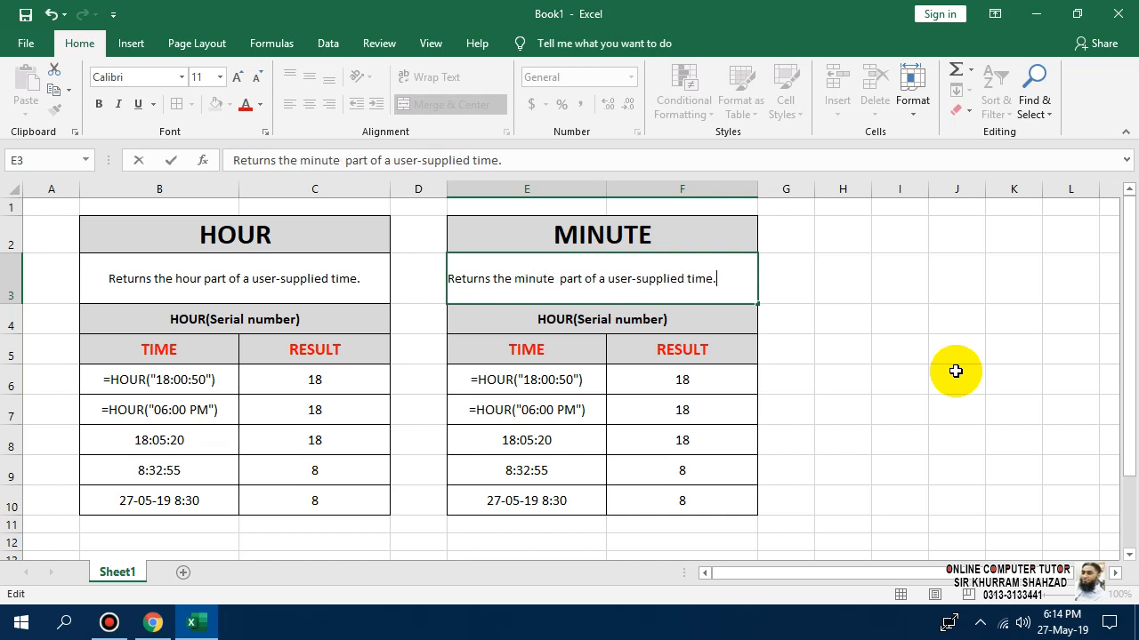
key("Return")
key("Up")
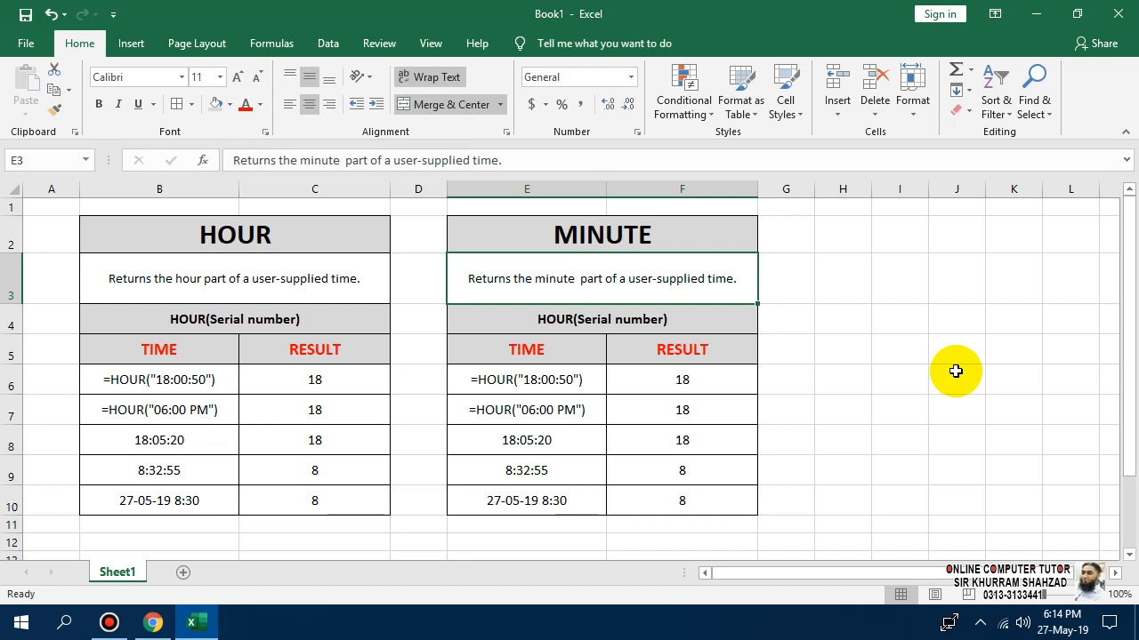
- Replace HOUR with MINUTE in capital letters in the example text in E6 of the MINUTE table
key("Down")
key("Down")
key("Down")
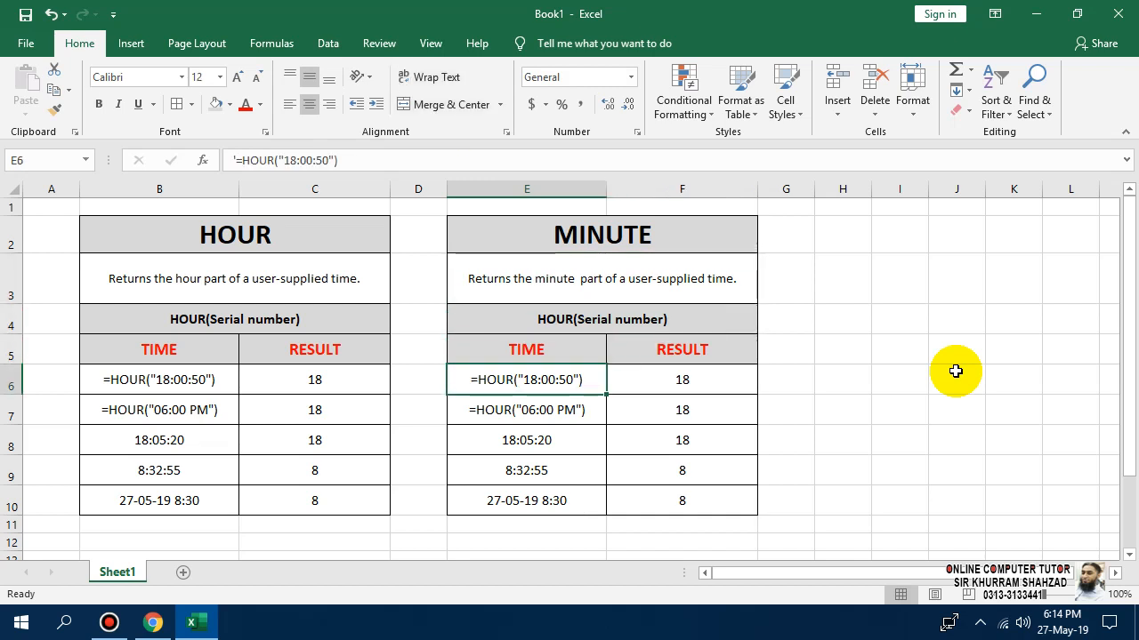
key("F2")
key("shift+Left")
key("shift+Left")
key("shift+Left")
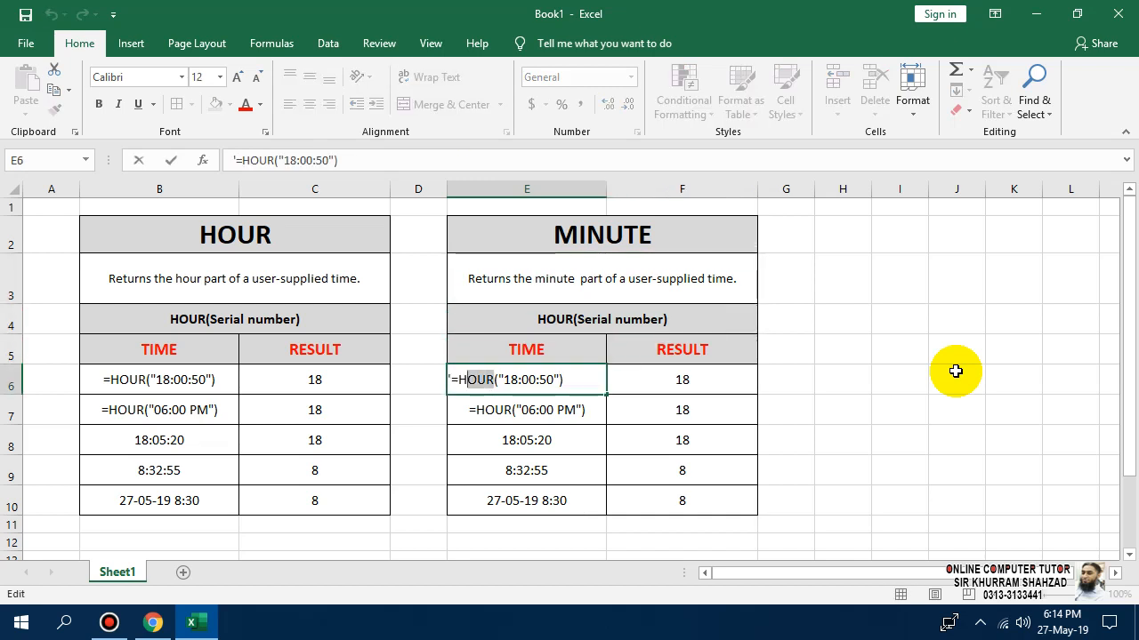
type("minute")
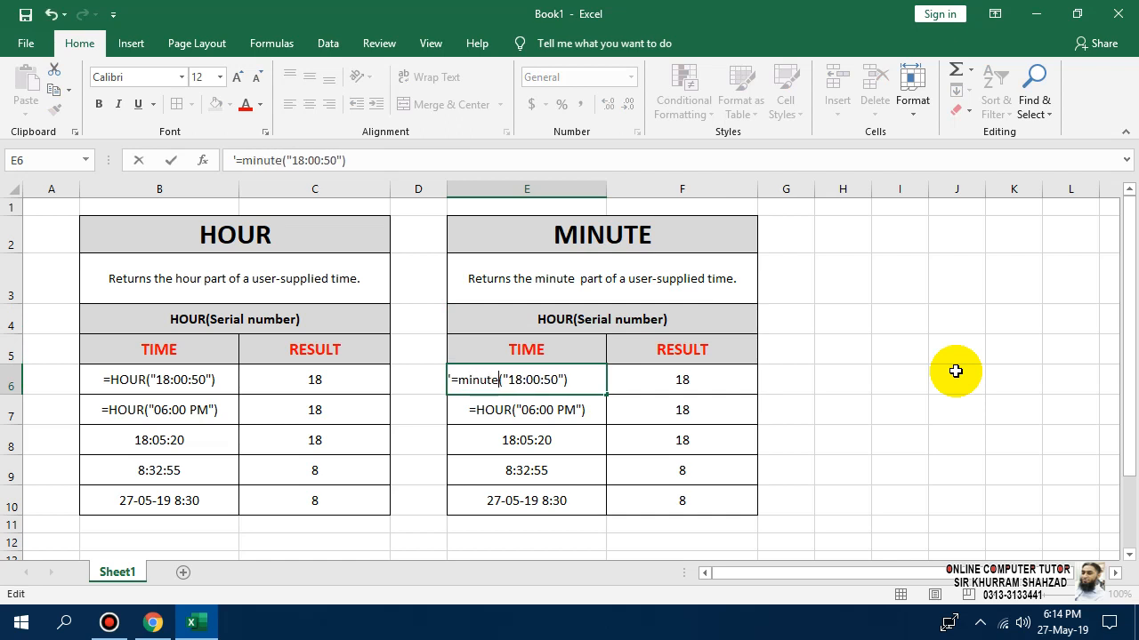
key("BackSpace")
key("BackSpace")
key("BackSpace")
key("BackSpace")
key("BackSpace")
key("BackSpace")
type("MINUTE")
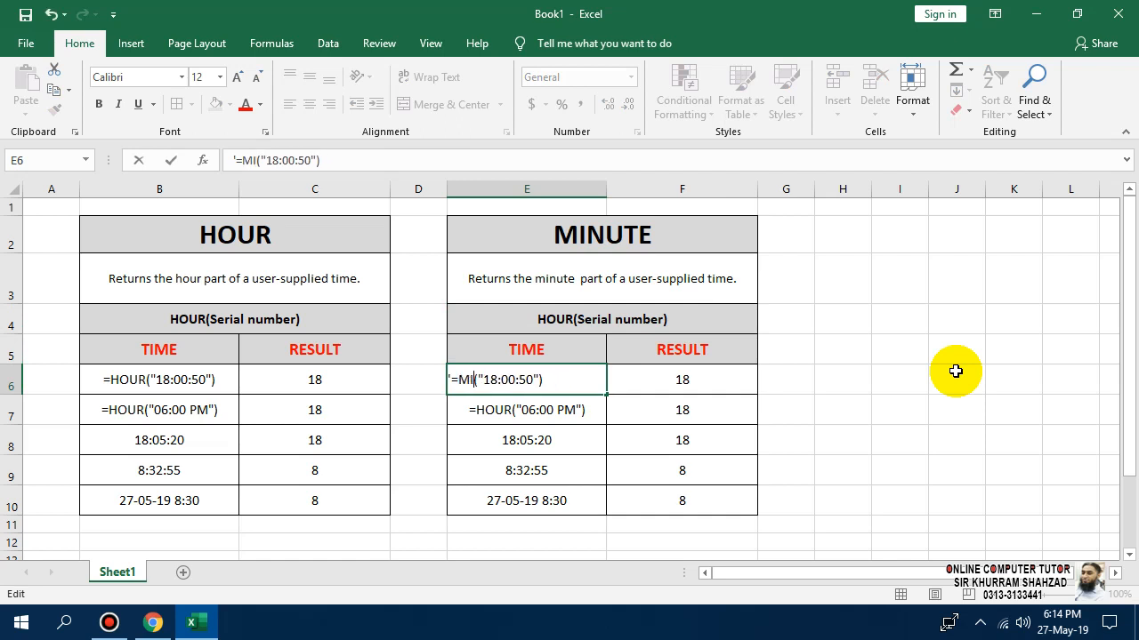
key("Return")
- Replace HOUR with MINUTE in the "06:00 PM" example text in E7
key("F2")
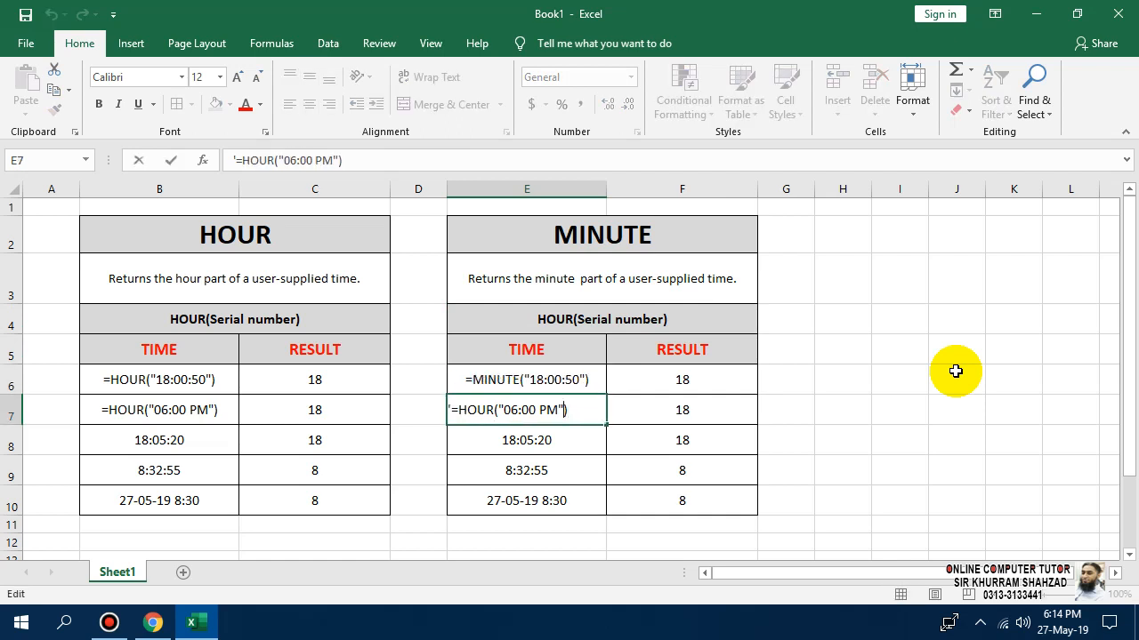
key("shift+Left")
key("shift+Left")
key("shift+Left")
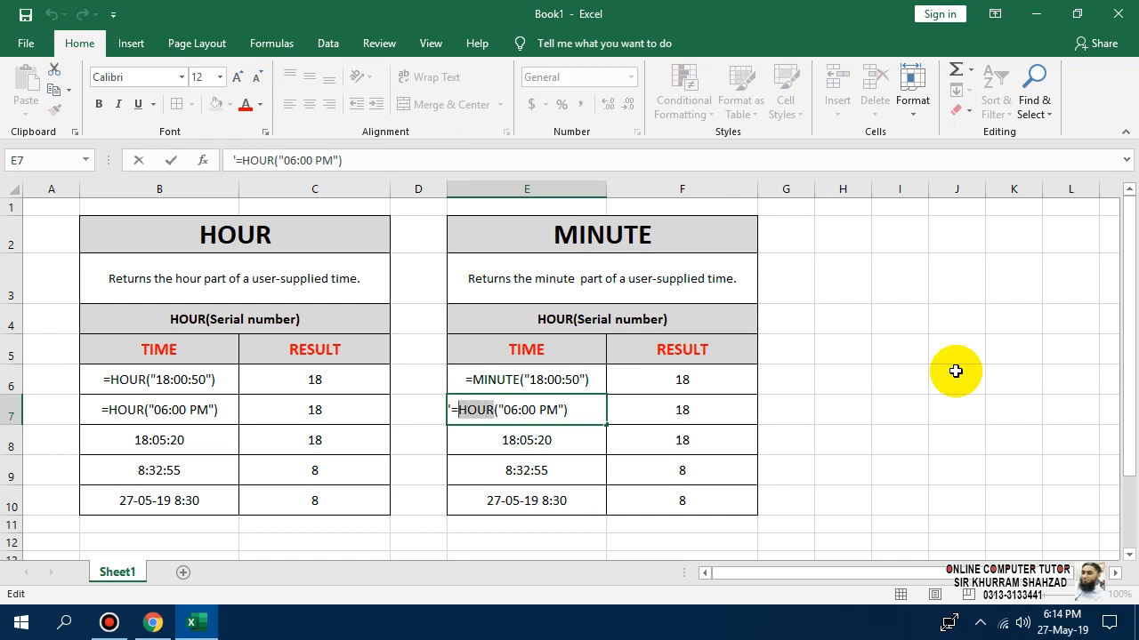
type("MINUTE")
key("Return")
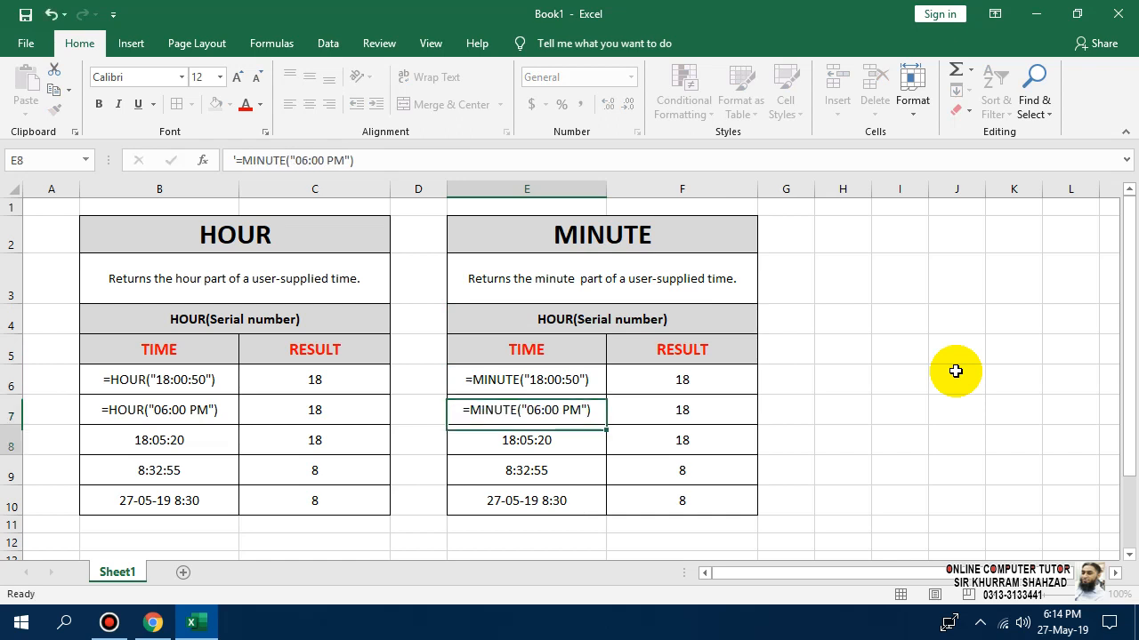
- Set the minutes of the time in the F6 result formula to 05, making the time "18:05:50"
key("Right")
key("Up")
key("Up")
key("F2")
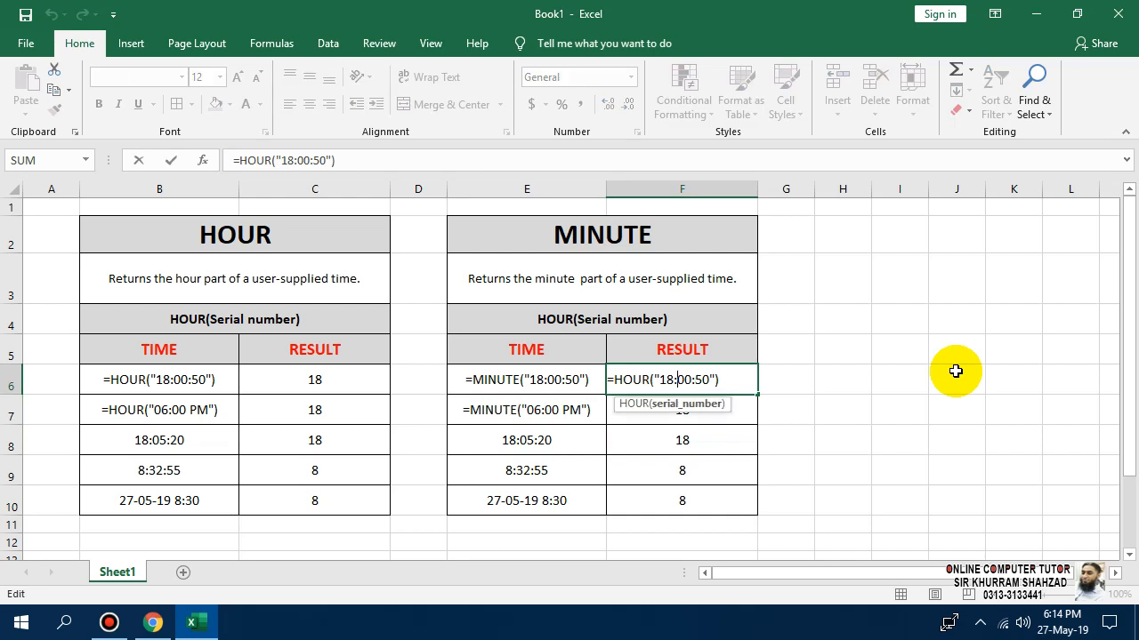
key("Delete")
key("Delete")
type("05")
- Change the function in the F6 result formula to MINUTE, so it reads =MINUTE("18:05:50")
key("Left")
key("Left")
key("Left")
key("Left")
key("Left")
key("Left")
key("Left")
key("Left")
key("Left")
key("Left")
key("Left")
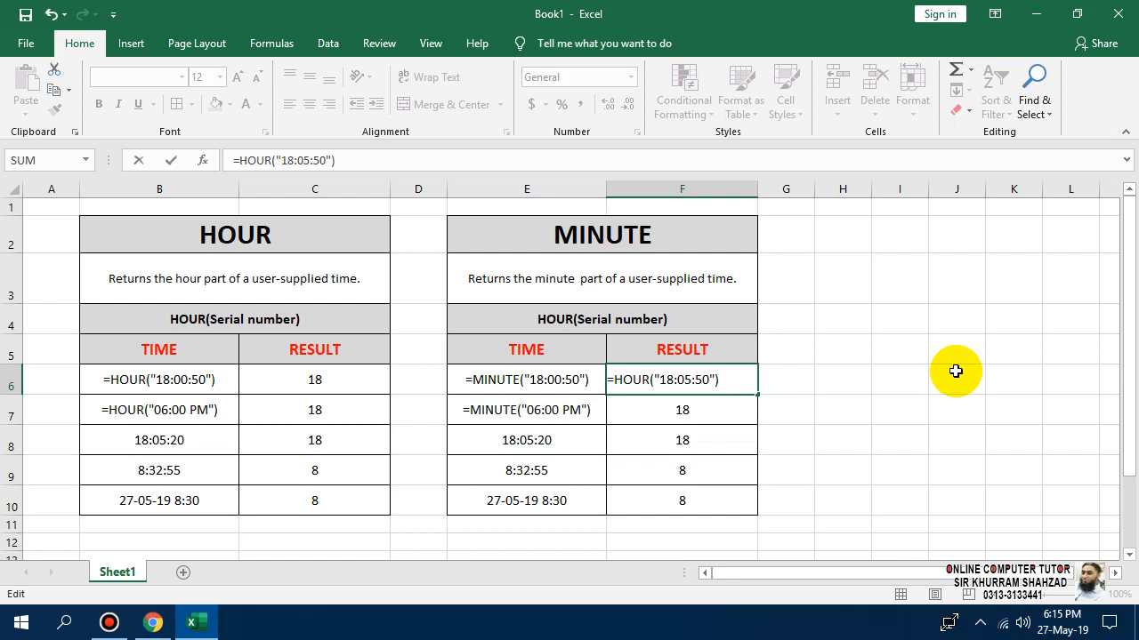
key("shift+Right")
key("shift+Right")
key("shift+Right")
key("shift+Right")
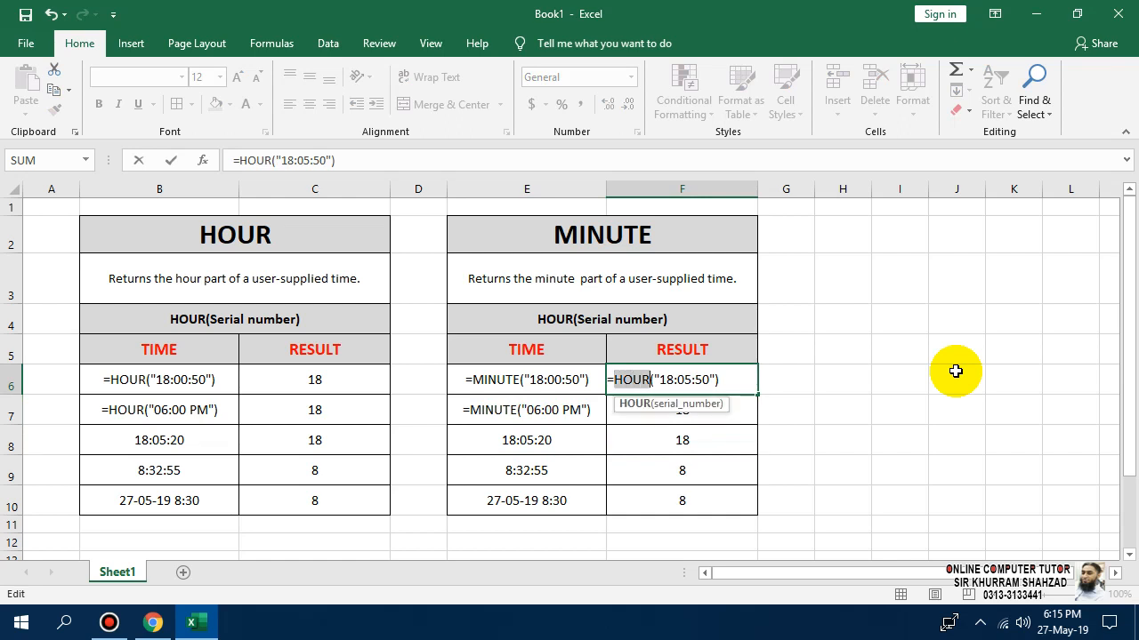
type("MINUTE")
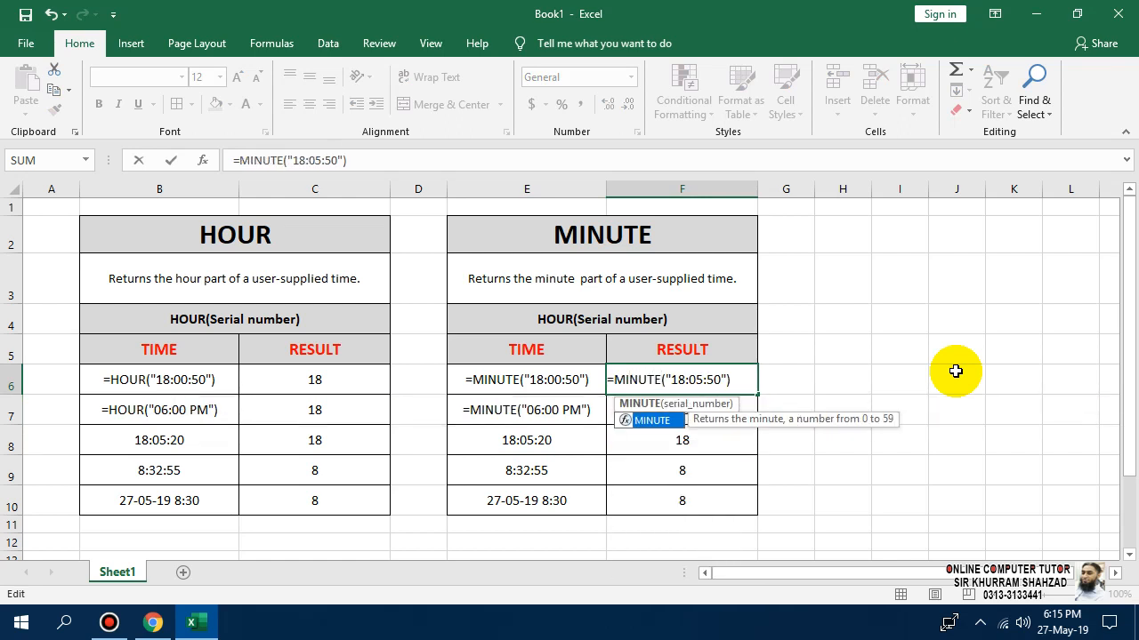
key("Return")
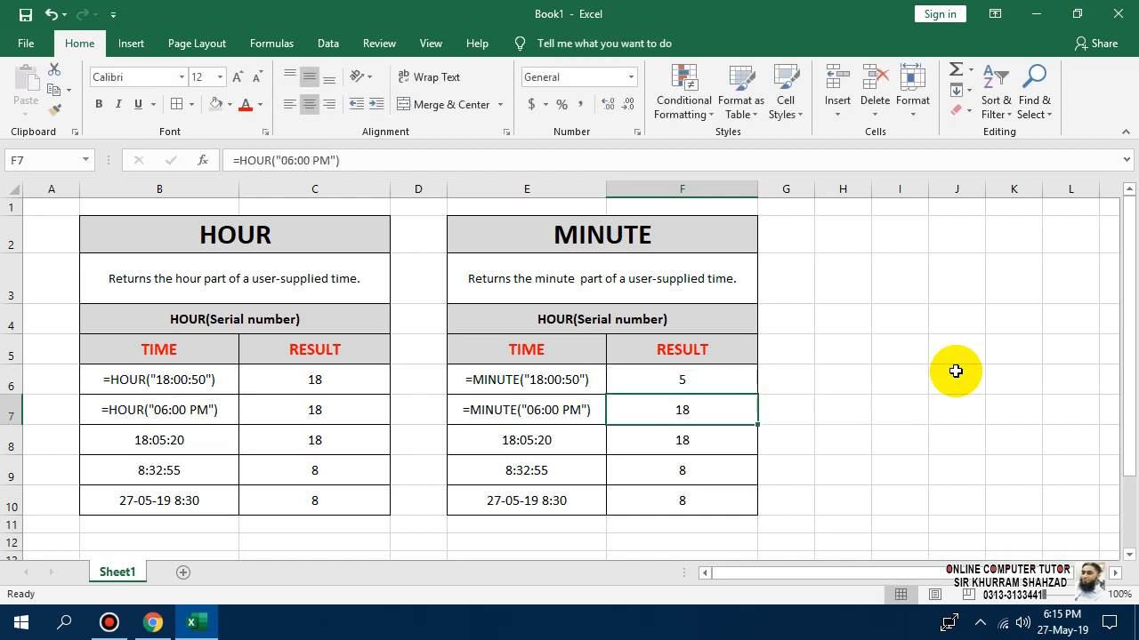
- Change the time in the E6 example text to "18:05:50" to match the F6 formula
key("Up")
key("Left")
key("F2")
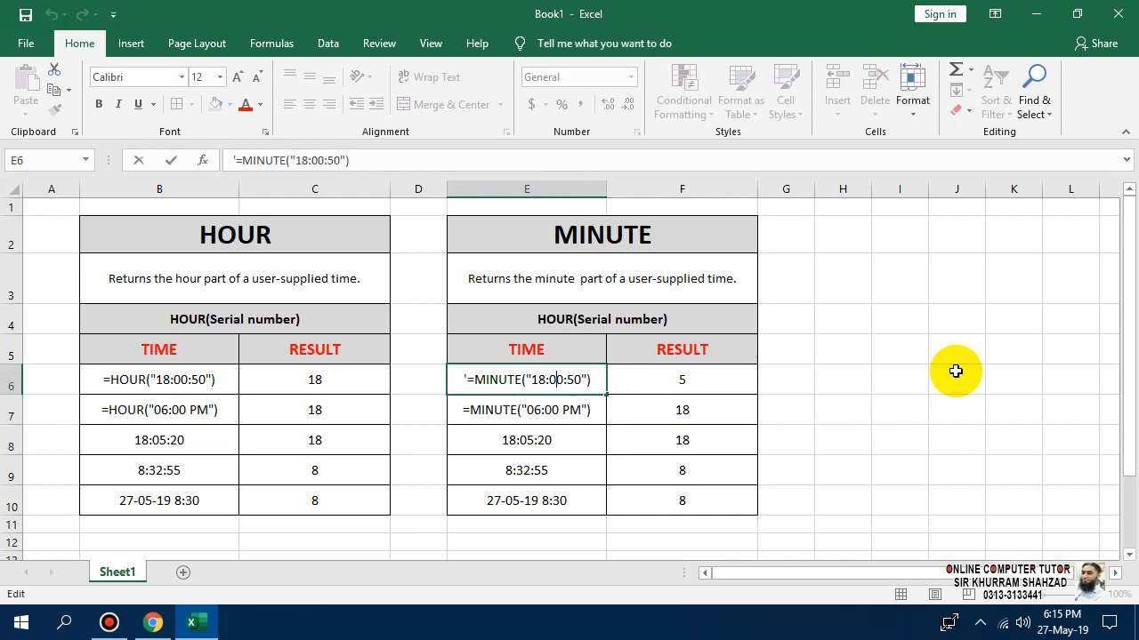
key("Delete")
type("5")
key("Return")
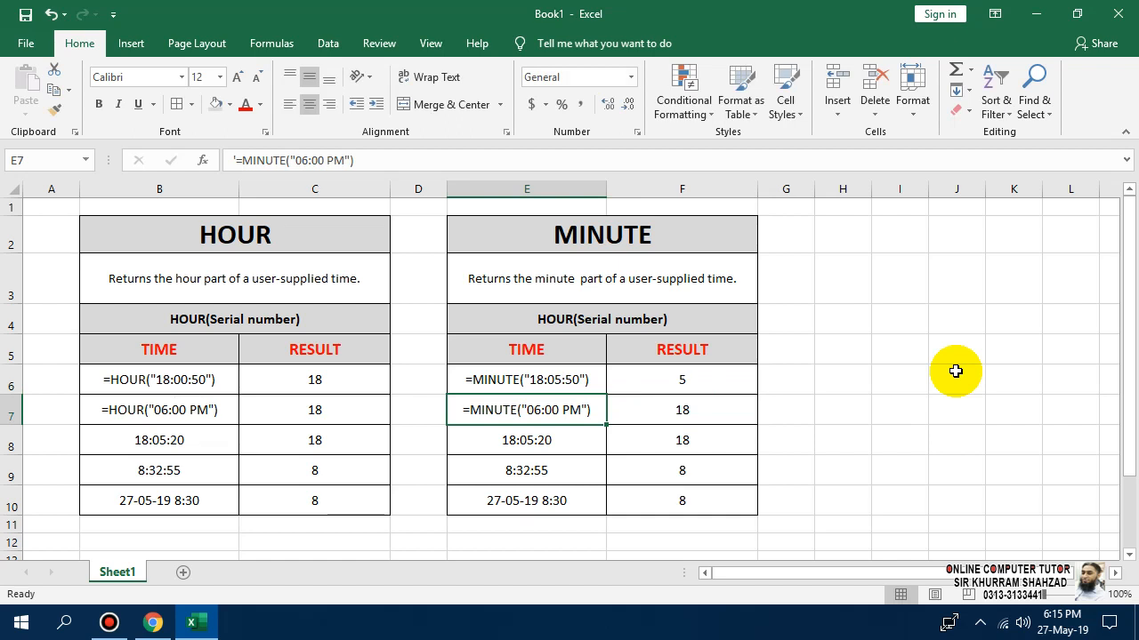
key("Right")
key("Up")
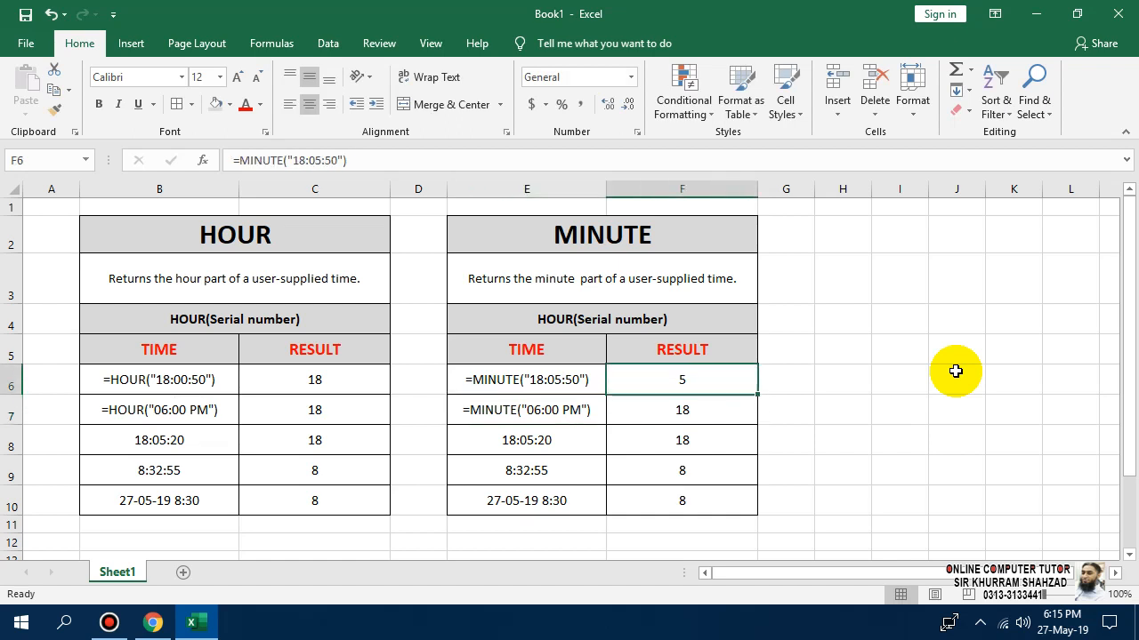
- Change the time in the E7 example text to "06:10 PM"
key("Down")
key("Left")
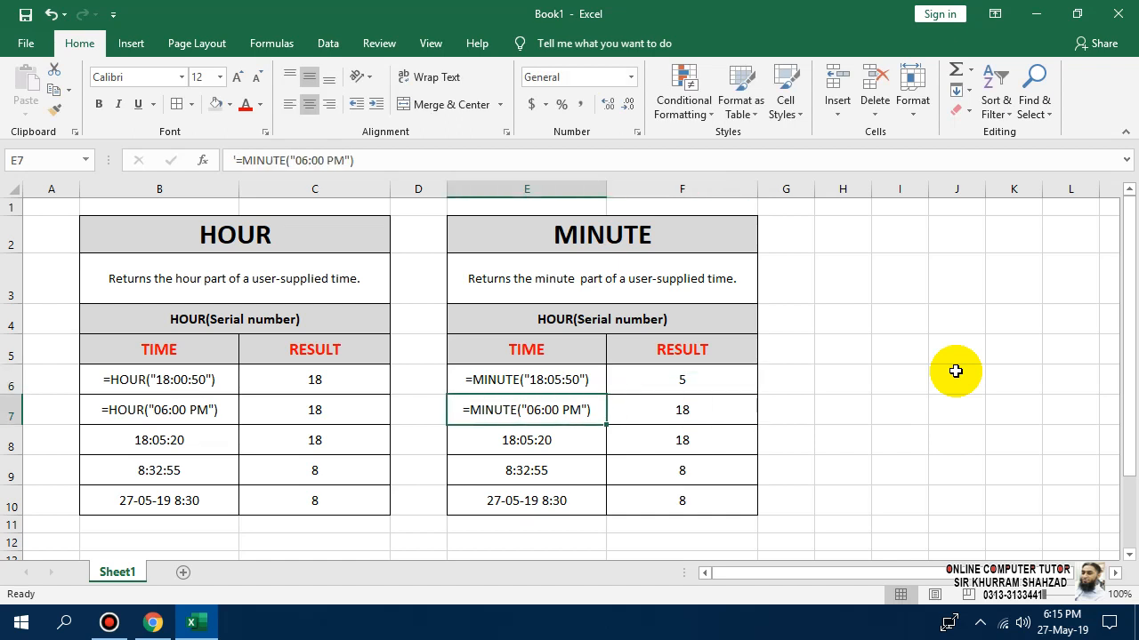
key("F2")
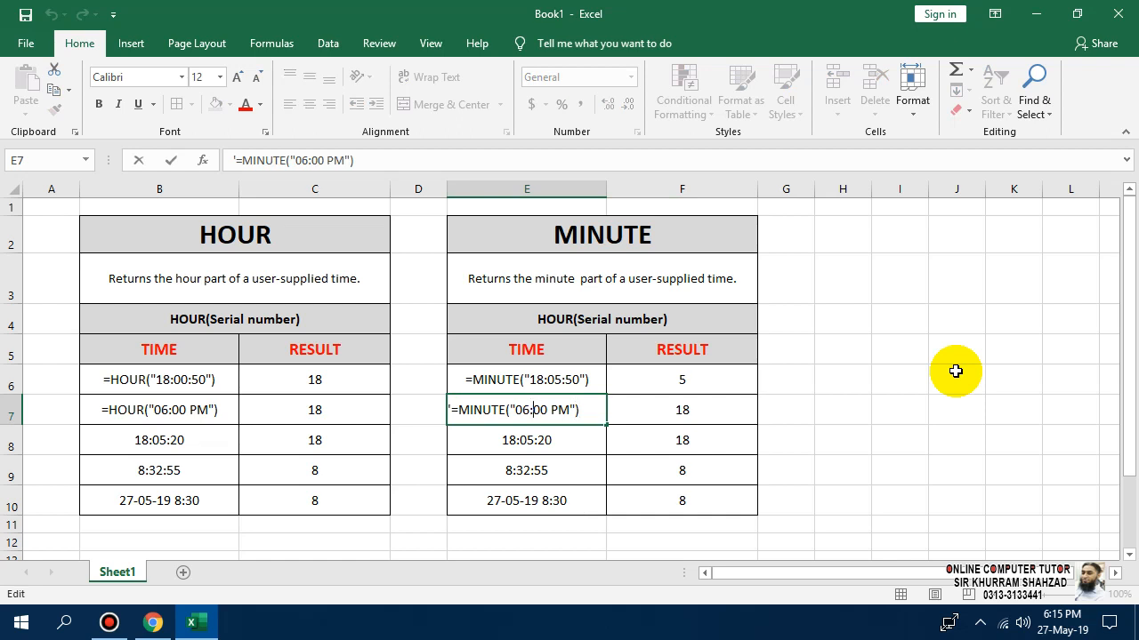
key("Delete")
key("Delete")
type("10")
key("Return")
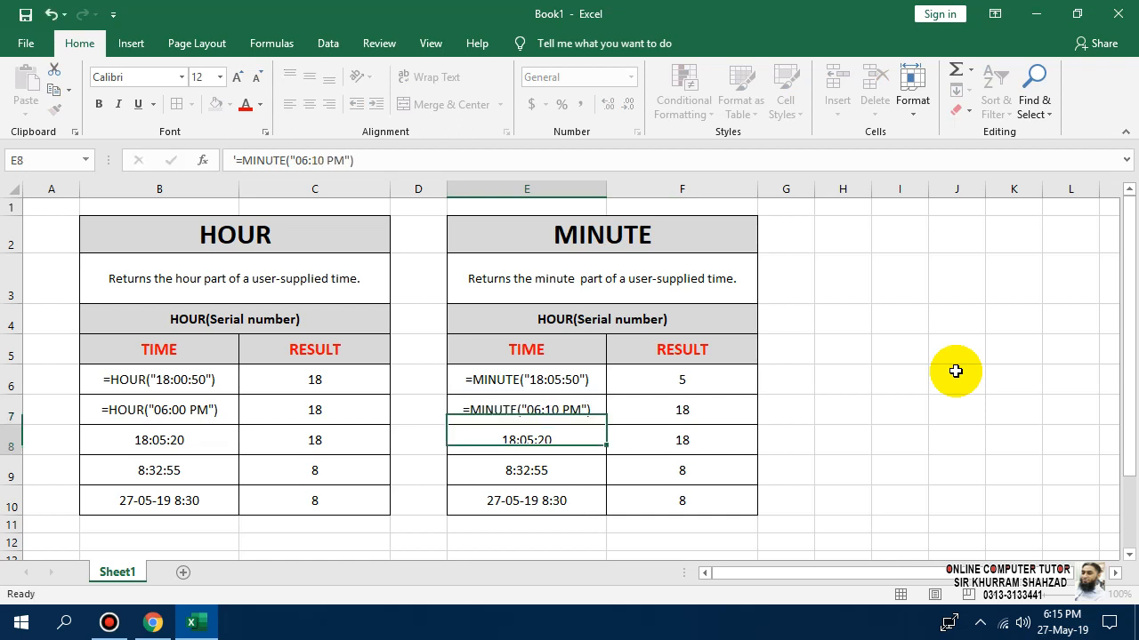
- Replace the HOUR function with MINUTE in the F7 result formula
key("Right")
key("Up")
key("F2")
key("Left")
key("Left")
key("Left")
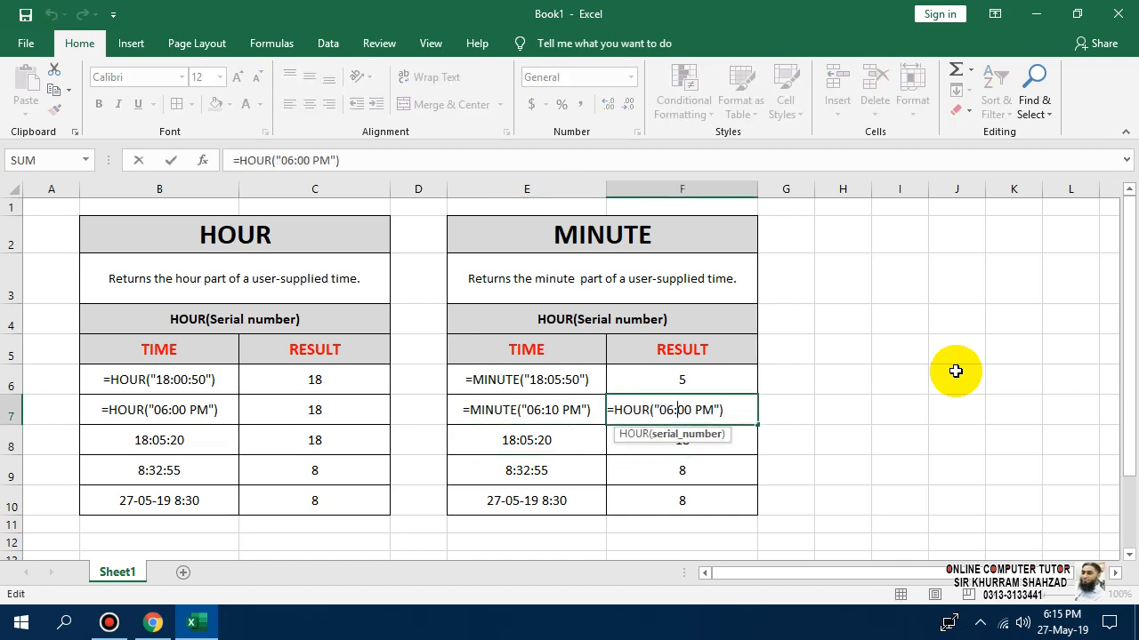
key("Left")
key("shift+Left")
key("shift+Left")
key("shift+Left")
key("shift+Left")
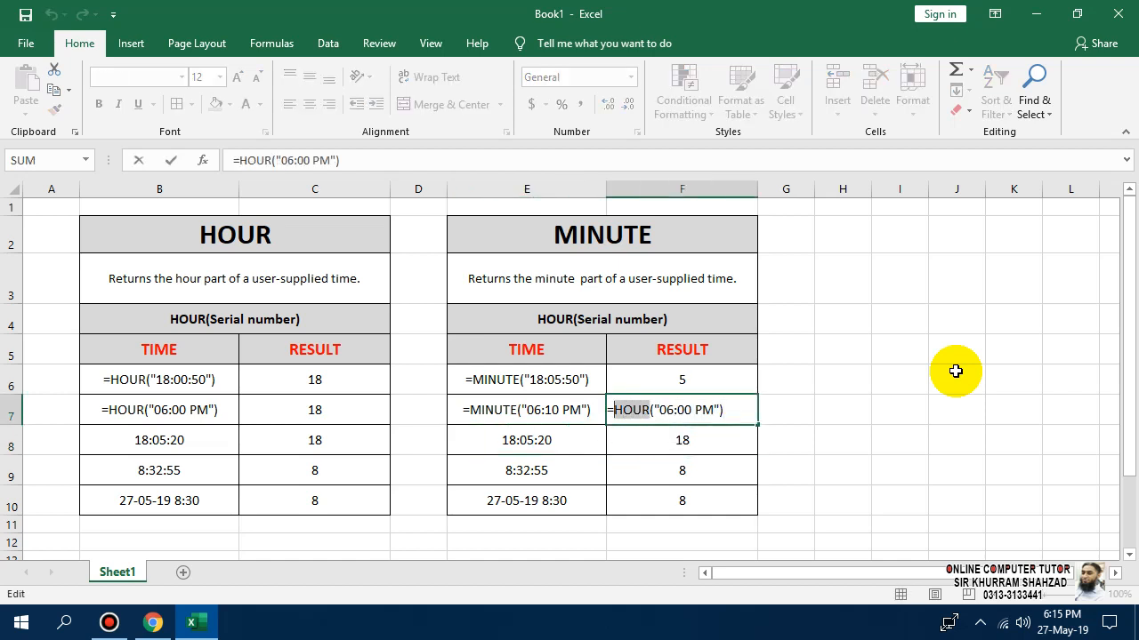
type("MINUTE")
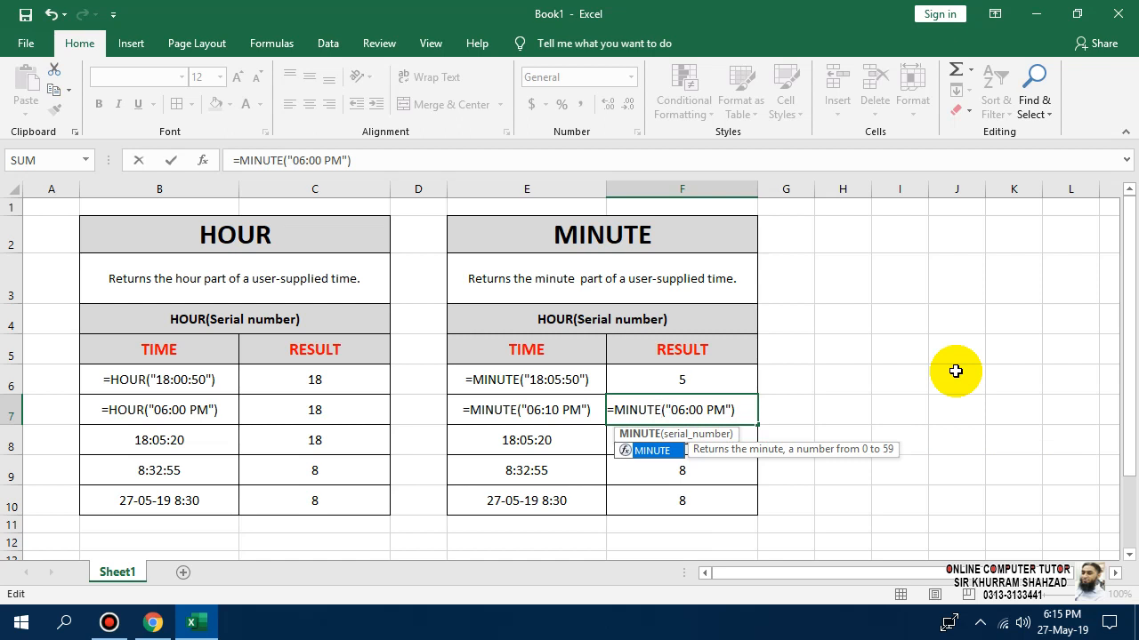
- Set the minutes in the F7 formula to 10, so it reads =MINUTE("06:10 PM")
key("Right")
key("Right")
key("Delete")
key("Delete")
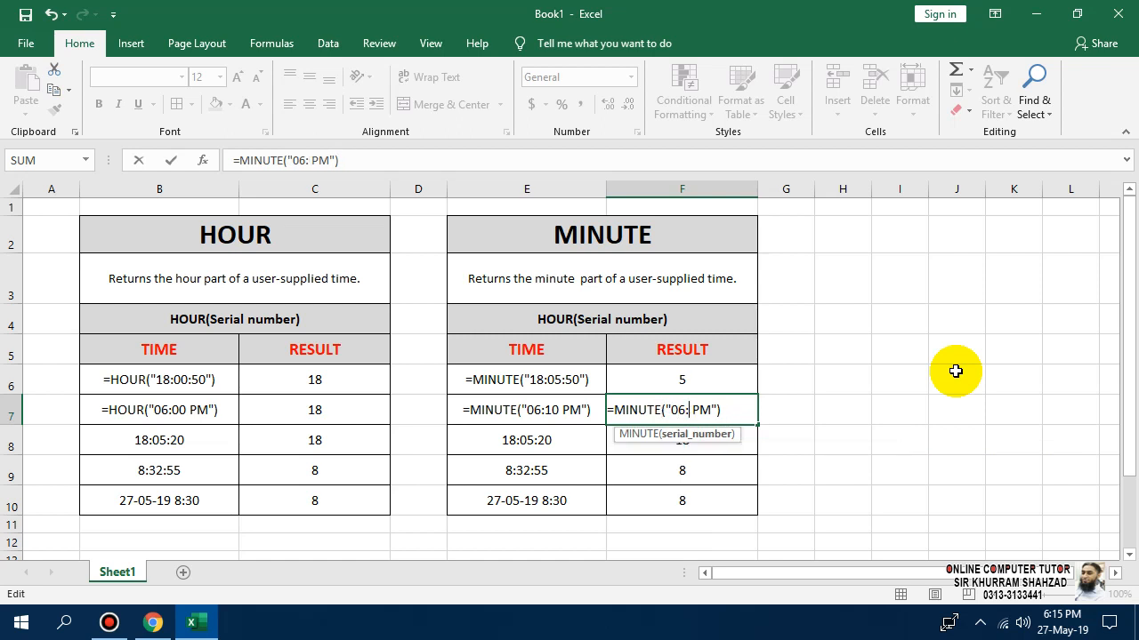
type("10")
key("Return")
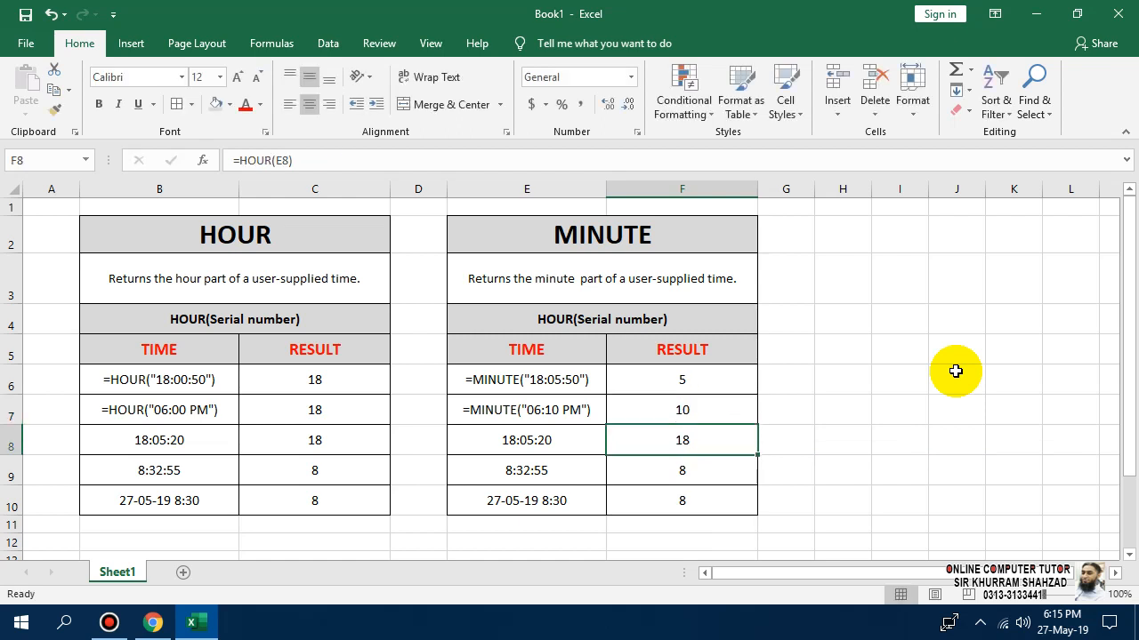
- Clear the old formula in F8 and enter =MINUTE(E8) in its place
key("Left")
key("Down")
key("Down")
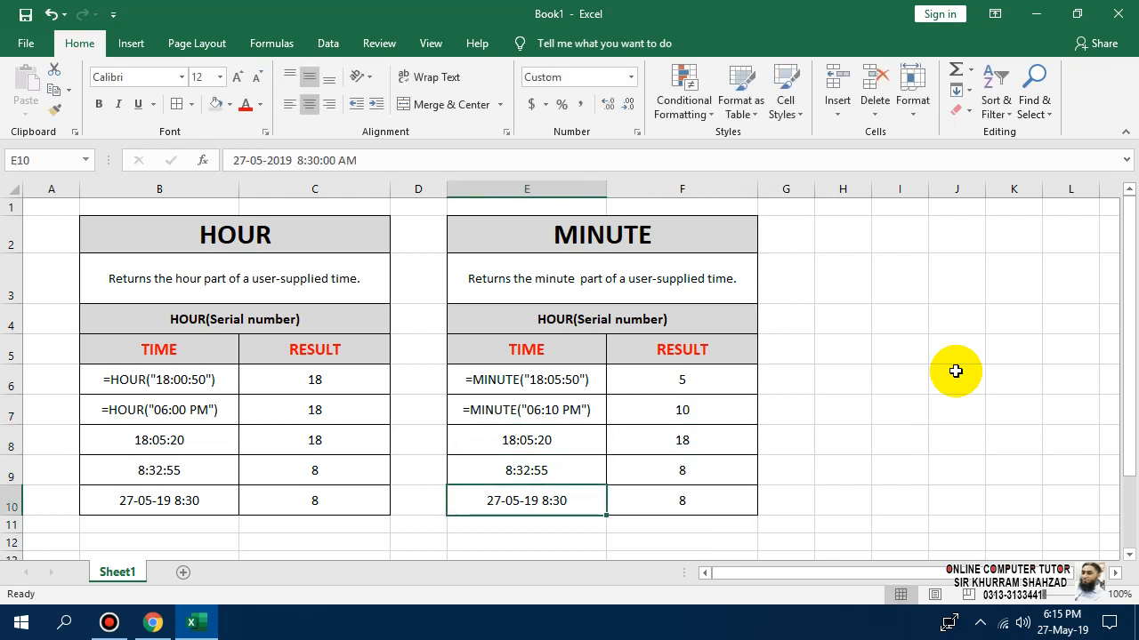
key("Right")
key("Up")
key("Up")
key("Delete")
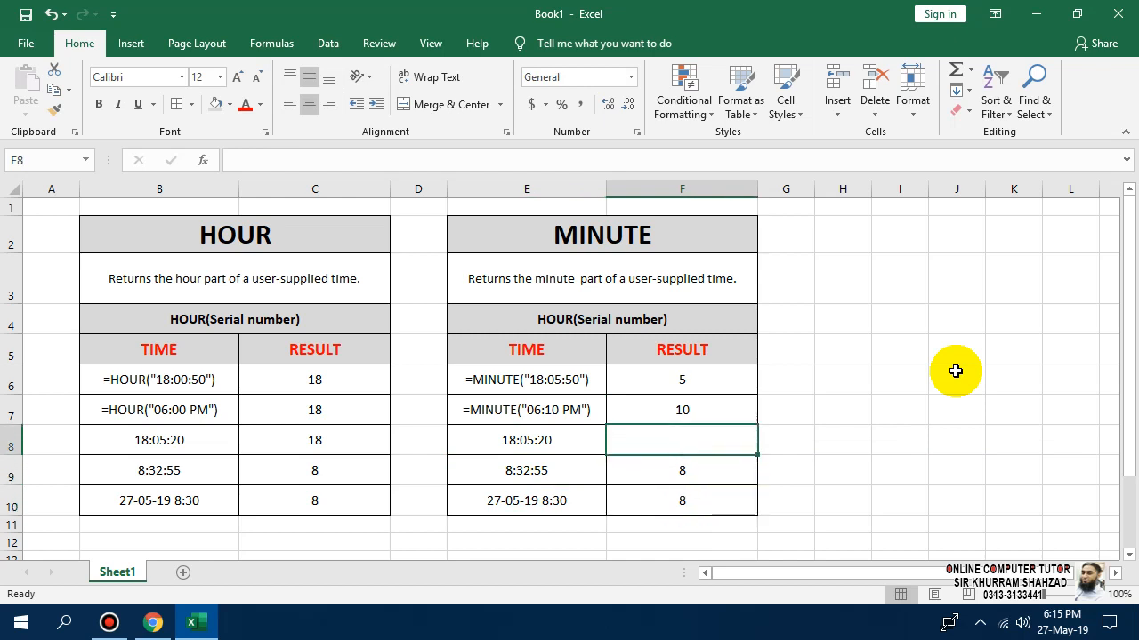
type("=MIN(")
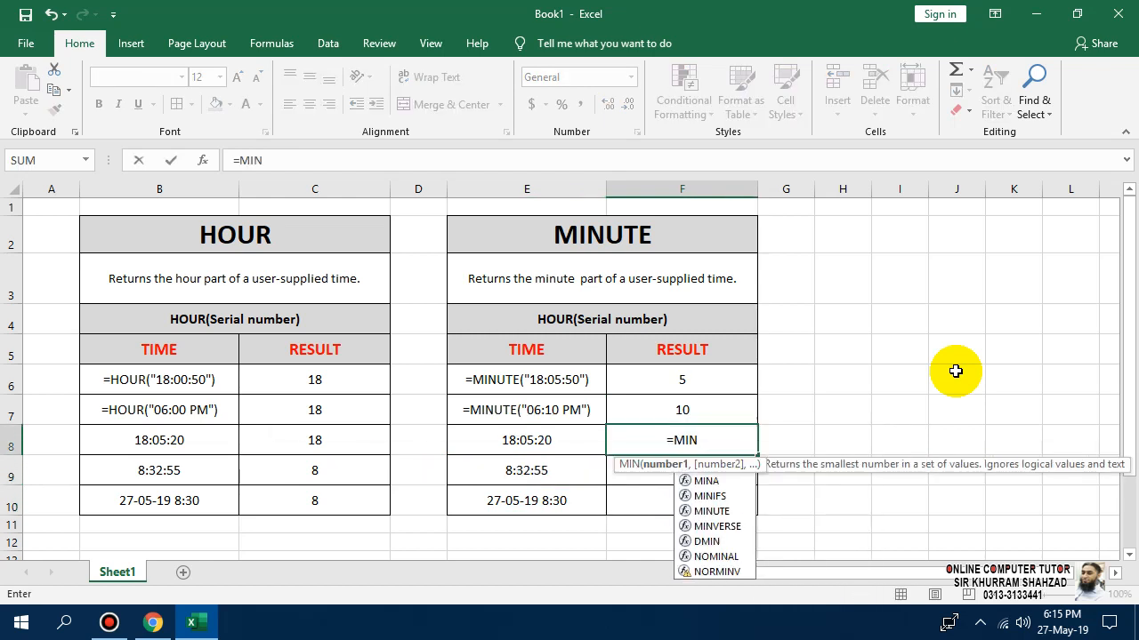
key("BackSpace")
key("BackSpace")
type("NUT")
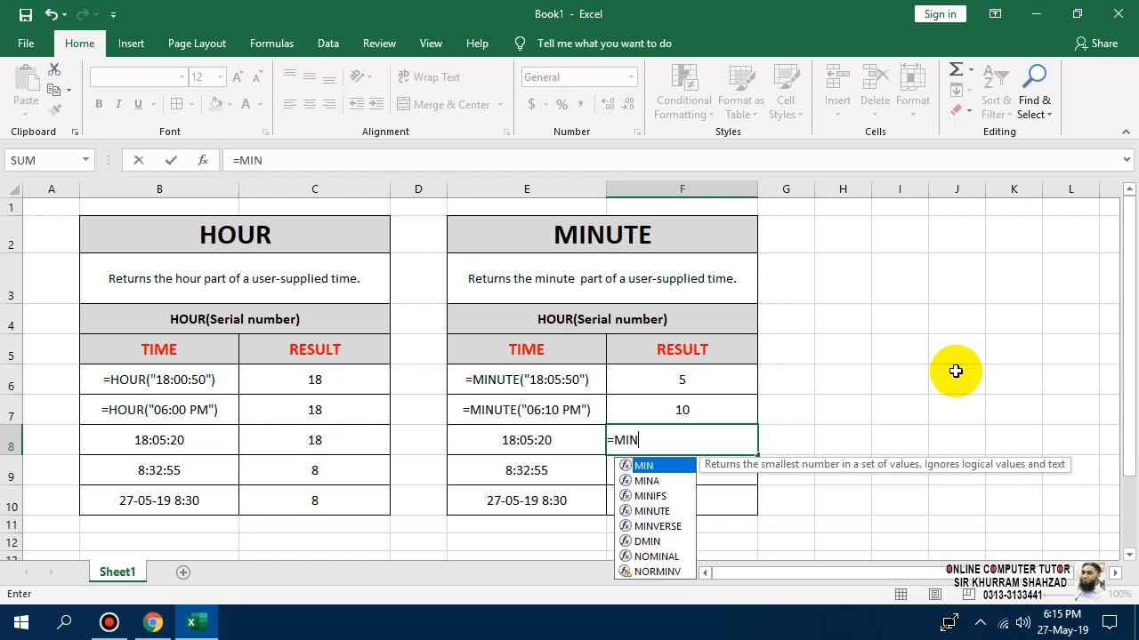
type("E(")
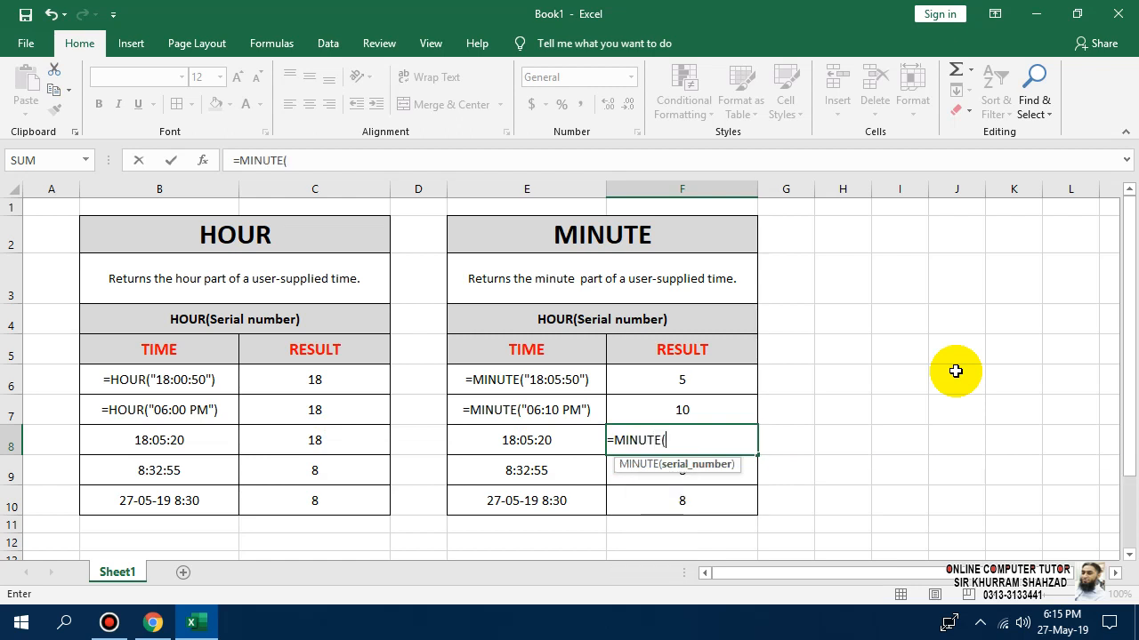
key("Left")
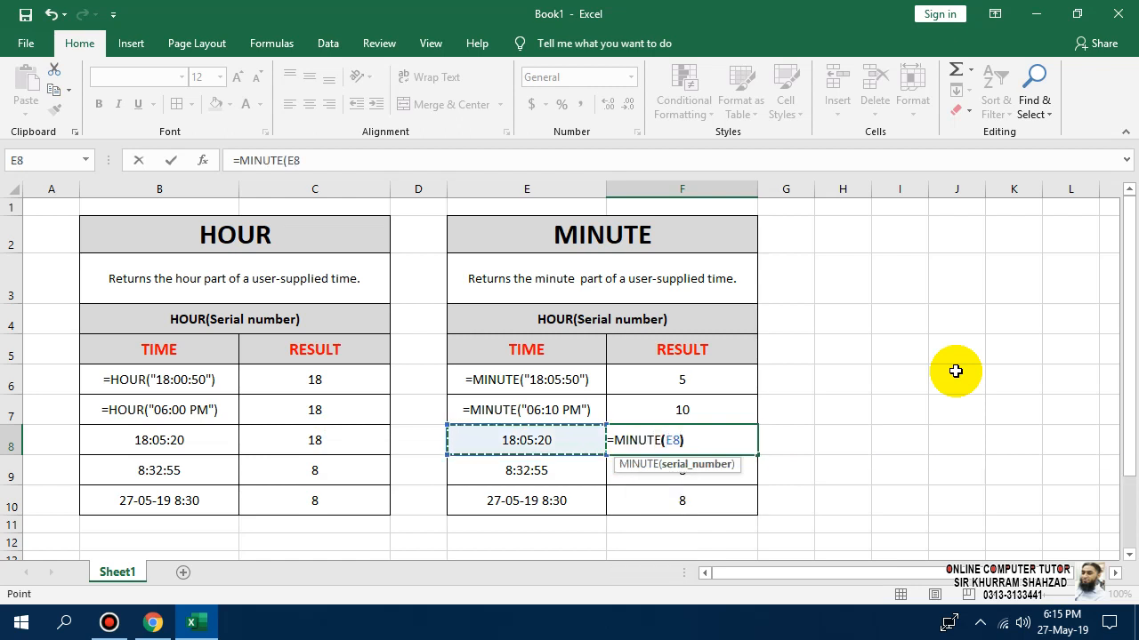
key("Return")
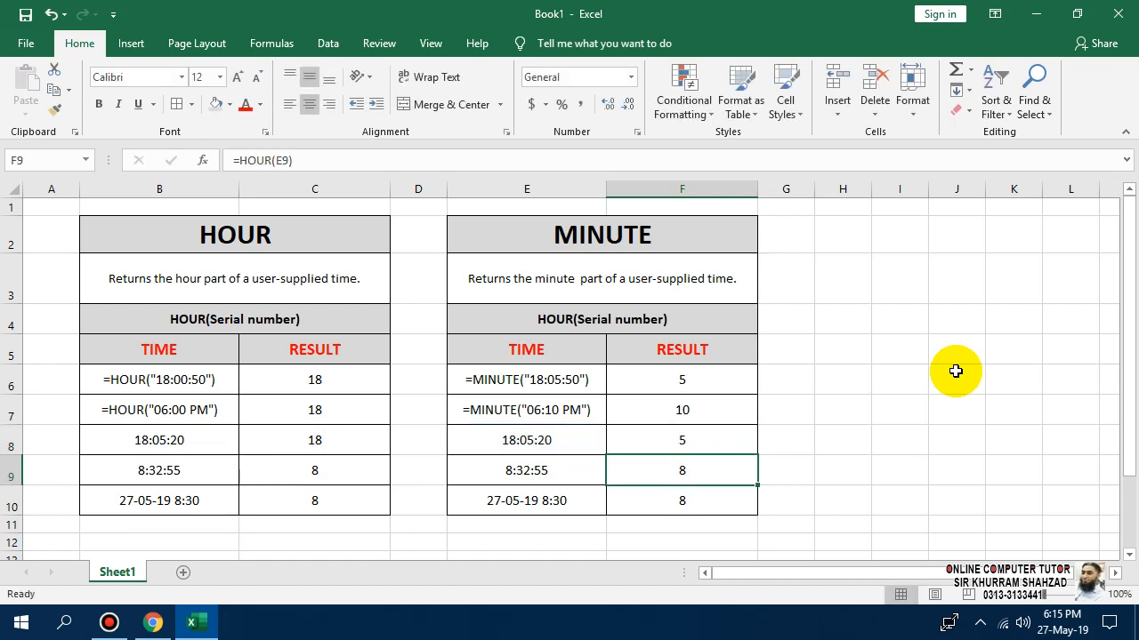
- Fill the MINUTE formula from F8 down through F10 and select F10 to check the copied formula
key("Up")
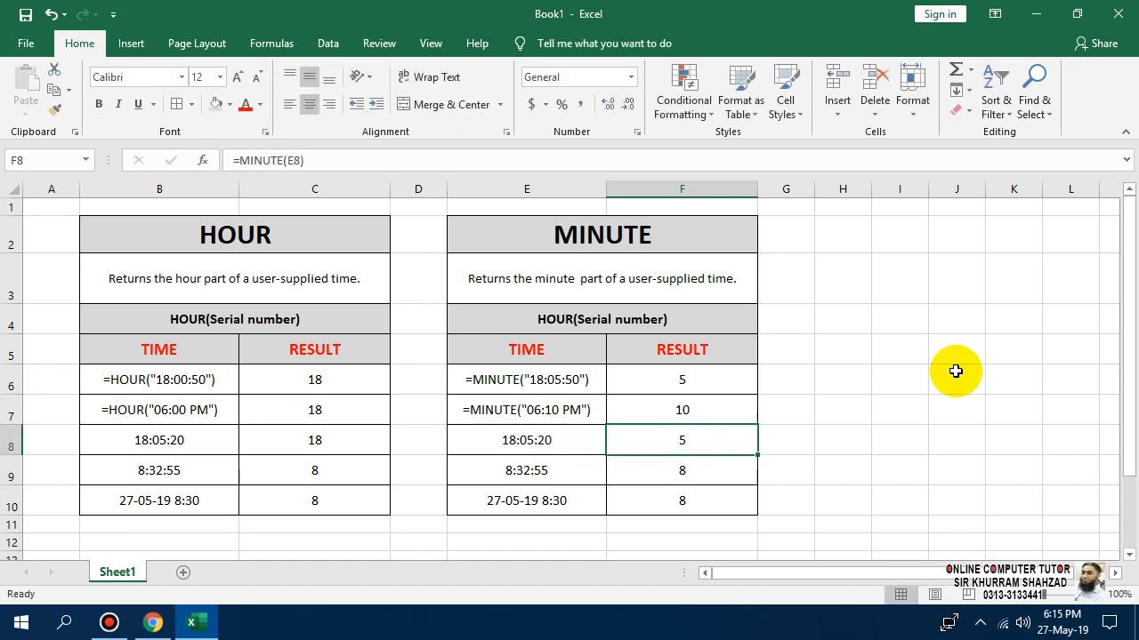
left_click_drag(756, 453, 757, 511)
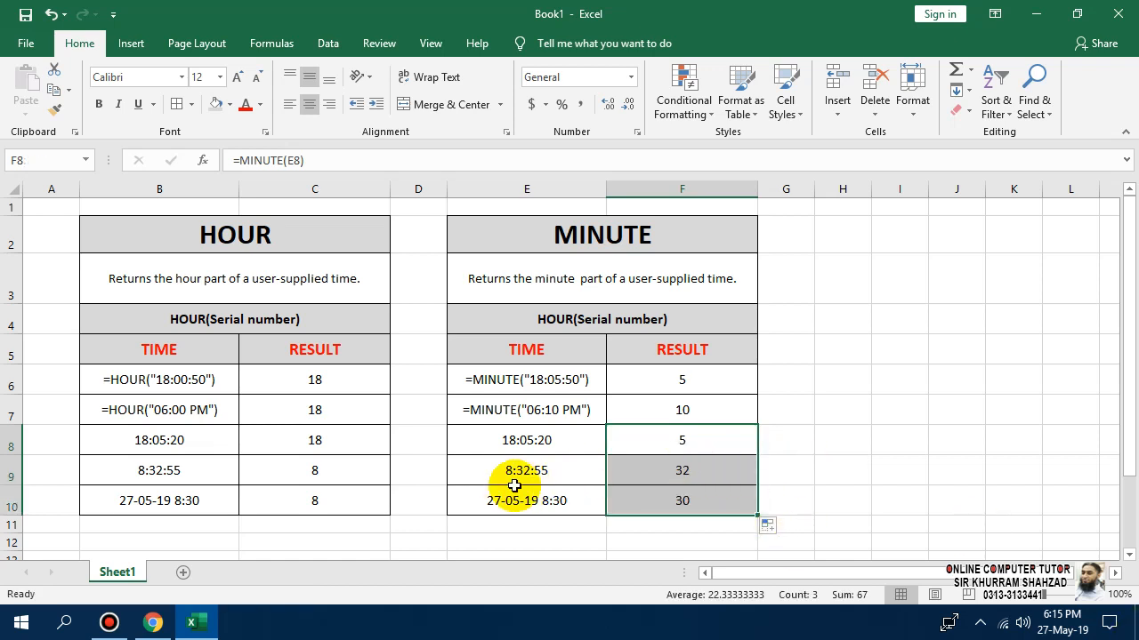
left_click(682, 501)
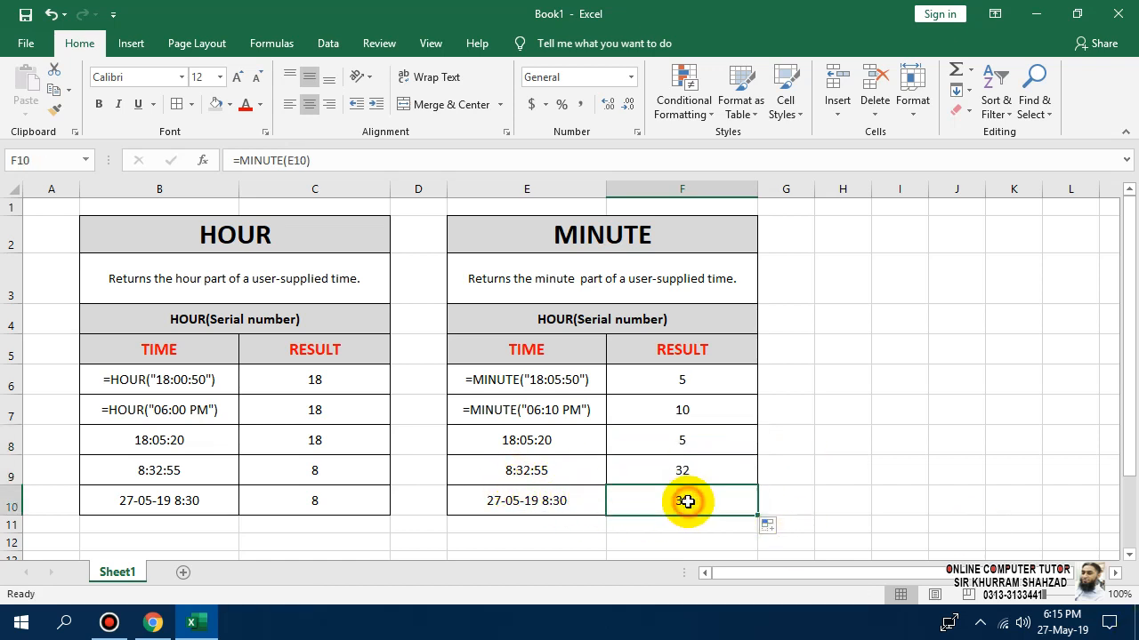
- Change the syntax line in E4 of the MINUTE table to "MINUTE (Serial_number)"
double_click(561, 318)
double_click(563, 318)
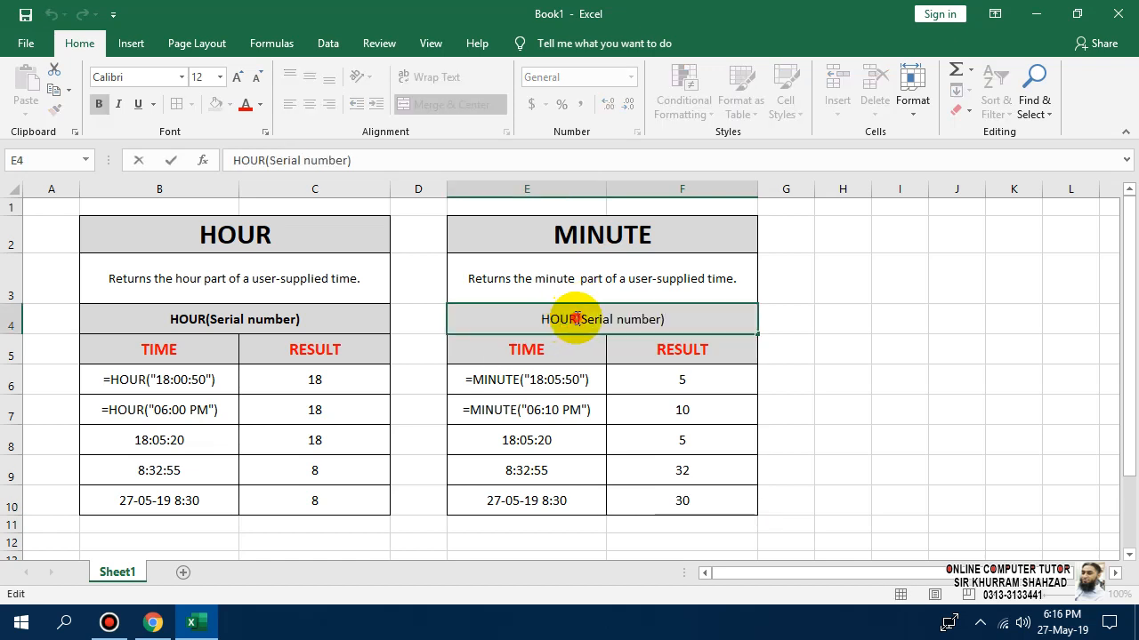
type("MINUTE")
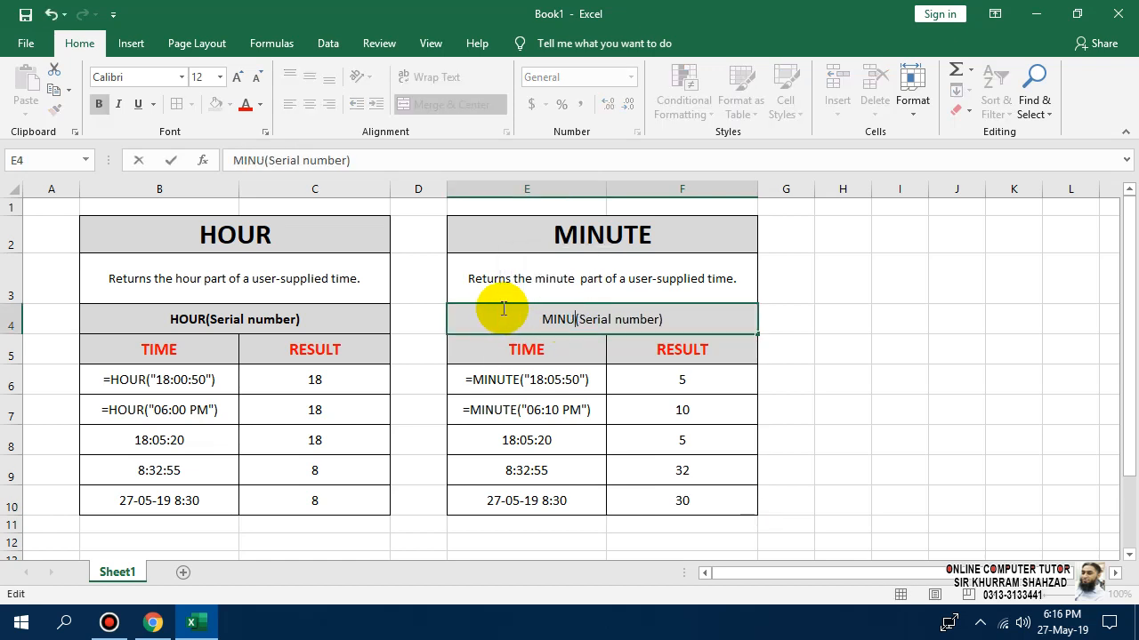
left_click(623, 317)
key("BackSpace")
type("_")
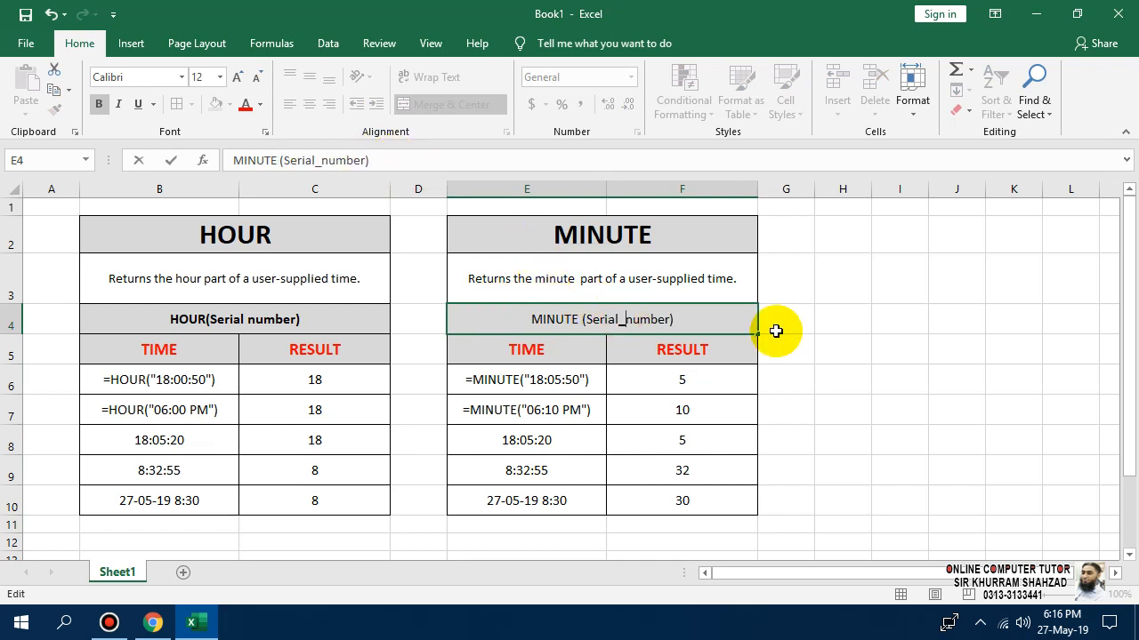
key("Return")
- Edit the syntax line in B4 of the HOUR table to read "HOUR(Serial_number)" with an underscore
key("Left")
key("Left")
key("Left")
key("Up")
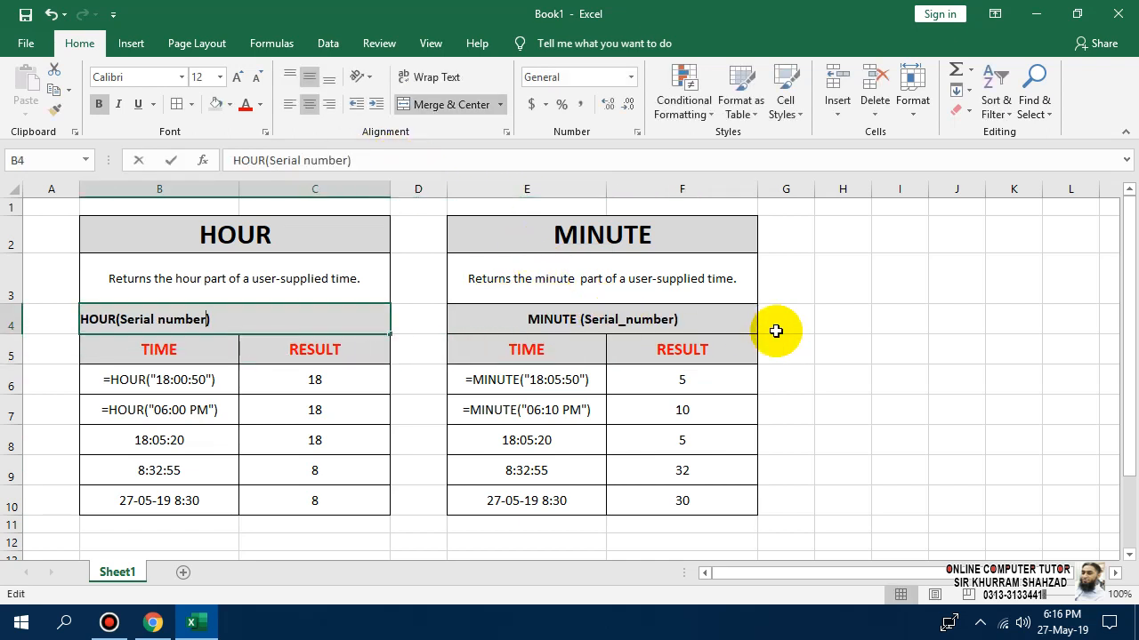
key("F2")
key("Delete")
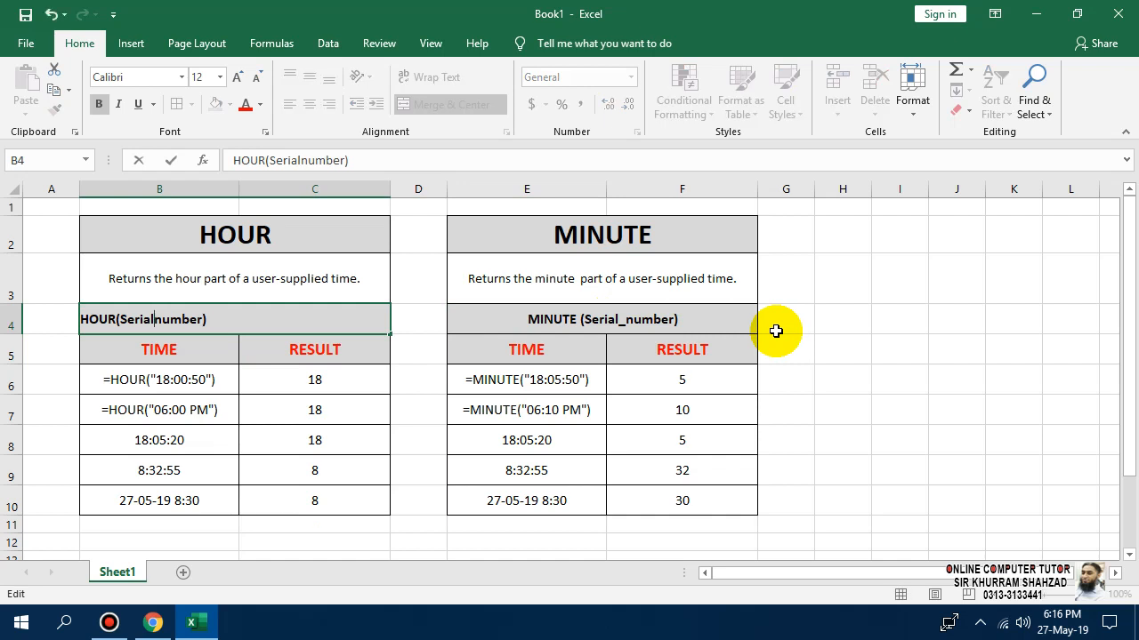
type("_")
key("Return")
- Try to paste a copy of the MINUTE table at C12 with its source column widths, and undo the paste
left_click_drag(644, 221, 668, 511)
key("ctrl+c")
scroll(718, 506, "down", 2)
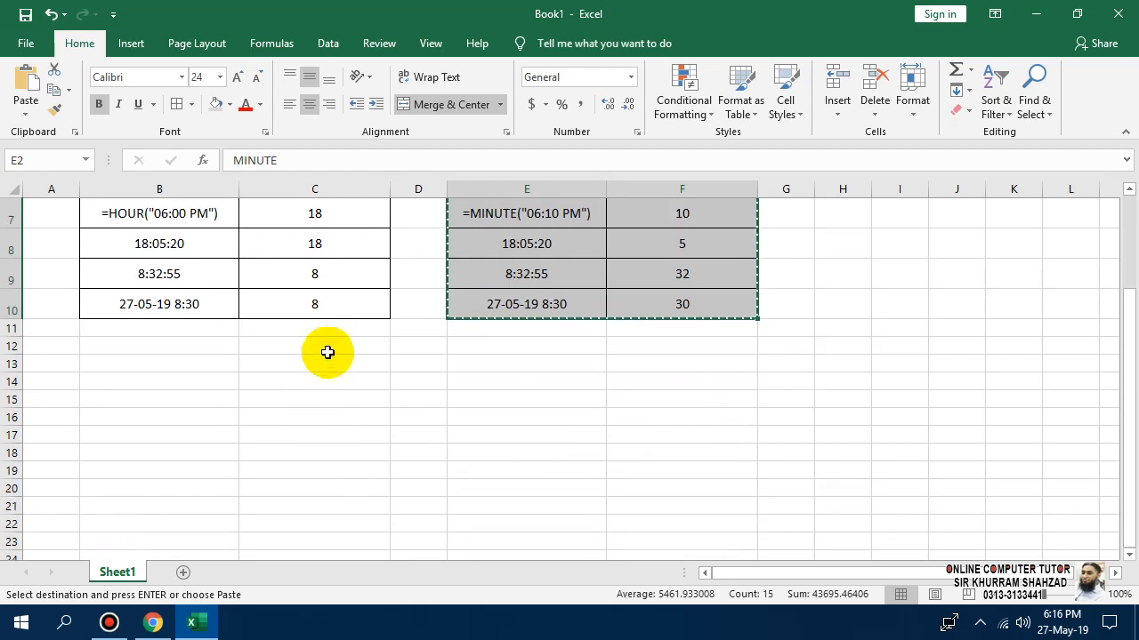
left_click(327, 350)
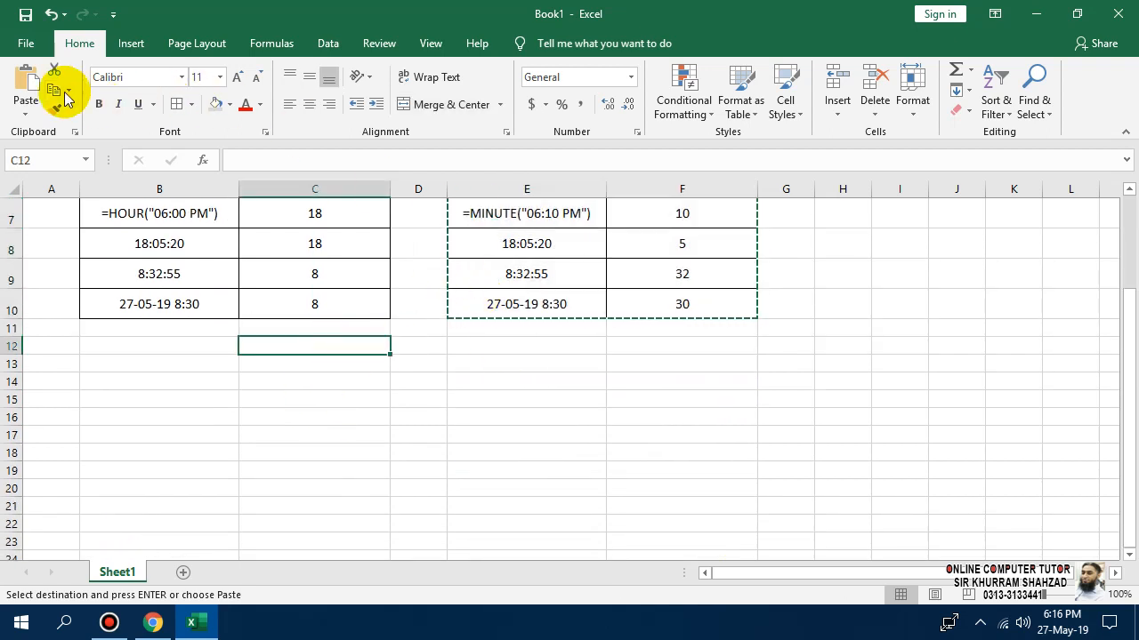
left_click(24, 109)
left_click(47, 181)
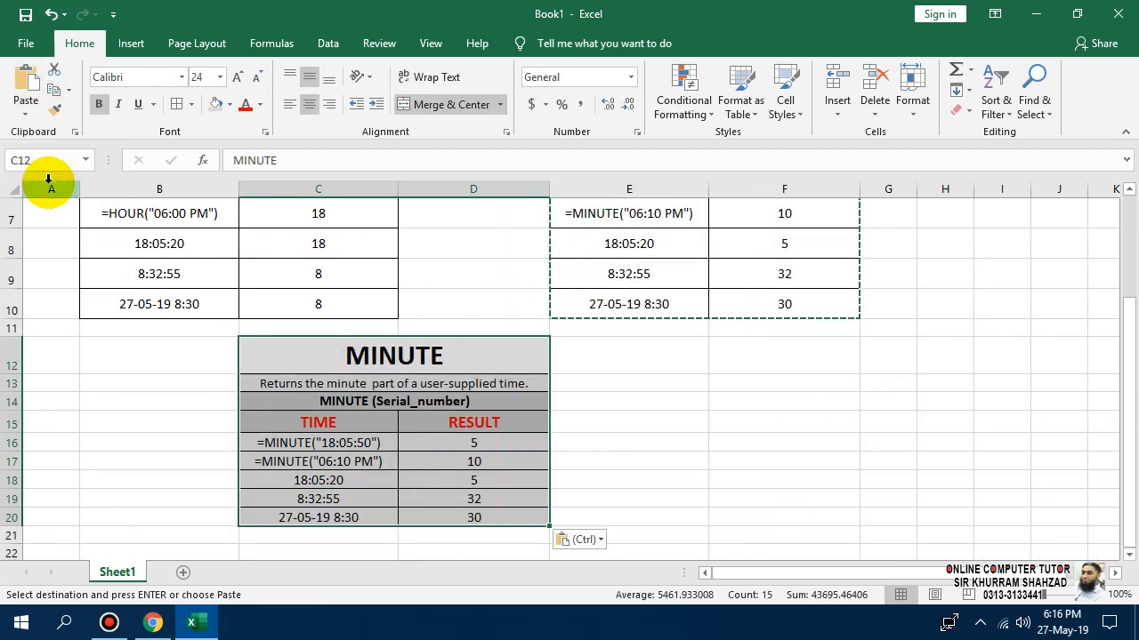
left_click(656, 401)
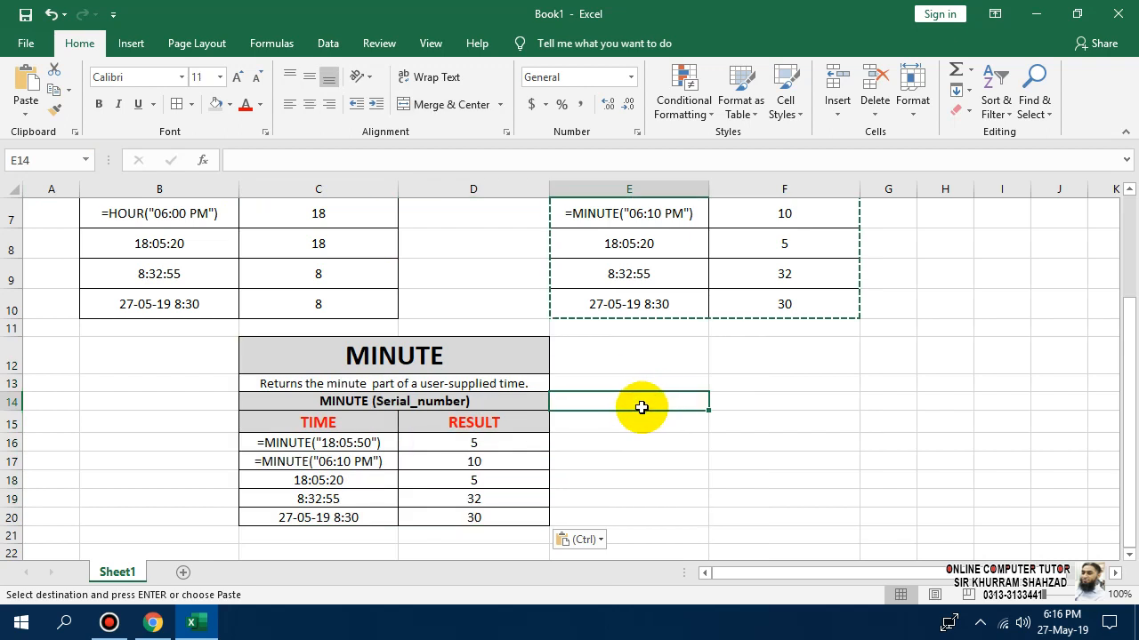
key("ctrl+z")
left_click(133, 364)
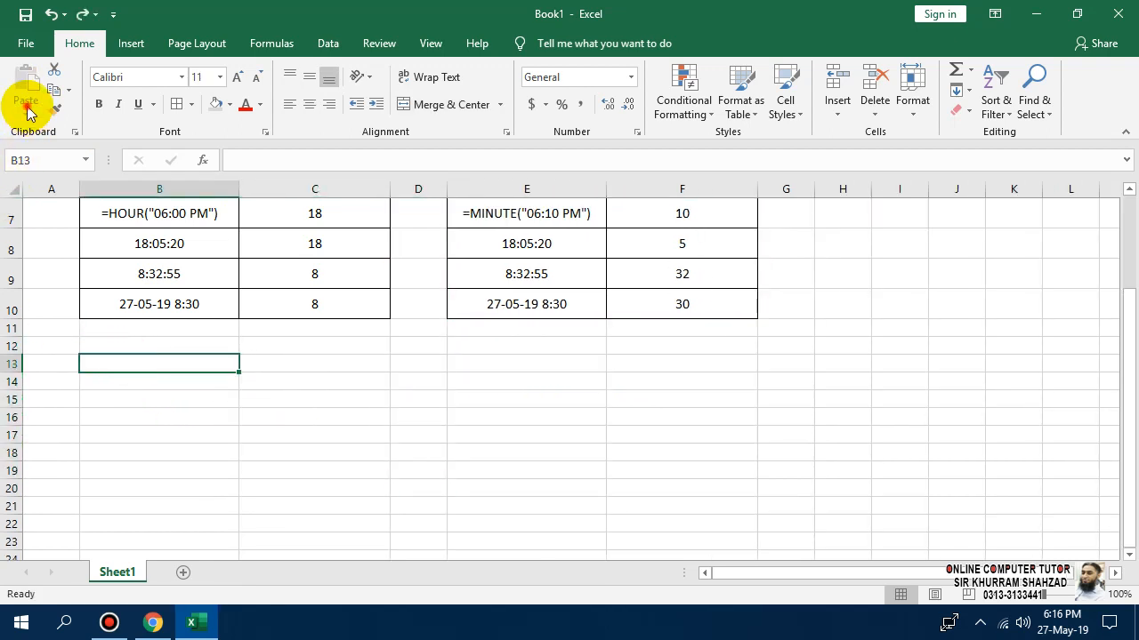
- Copy the MINUTE table from E2:F10 and paste it at H2, keeping the source column widths
scroll(541, 310, "up", 2)
left_click_drag(541, 238, 641, 504)
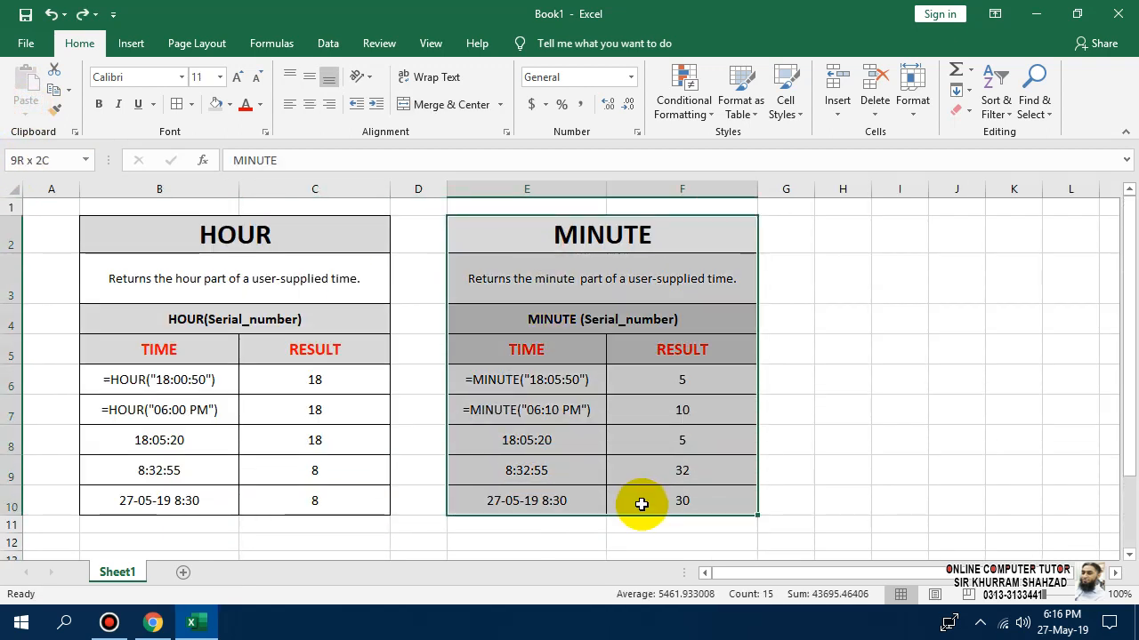
key("ctrl+c")
scroll(890, 573, "right", 1)
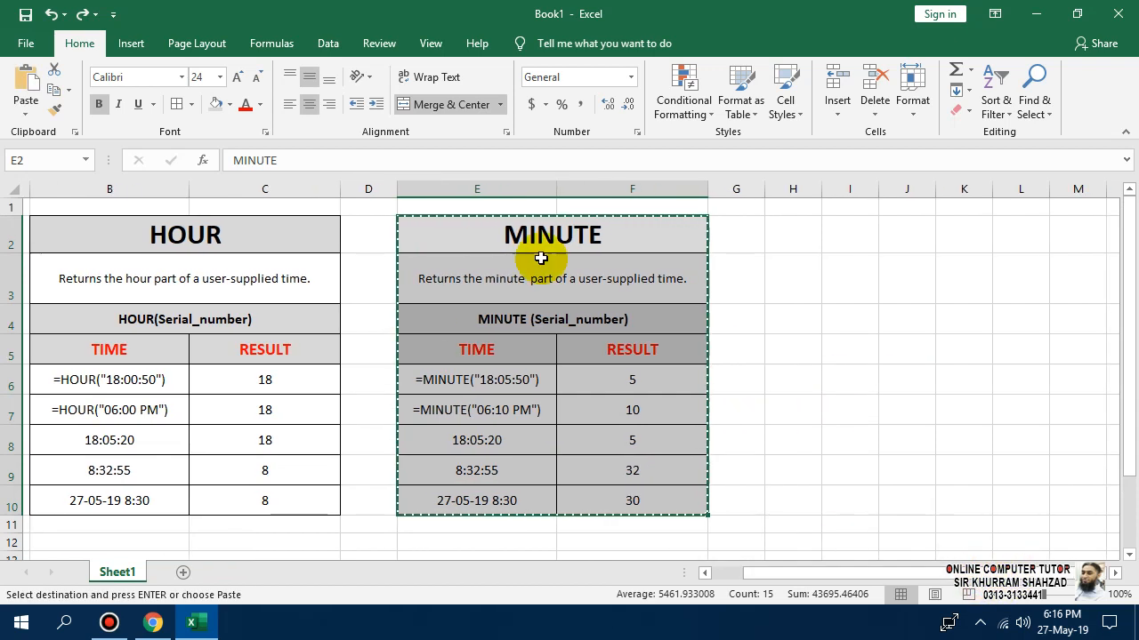
left_click(804, 231)
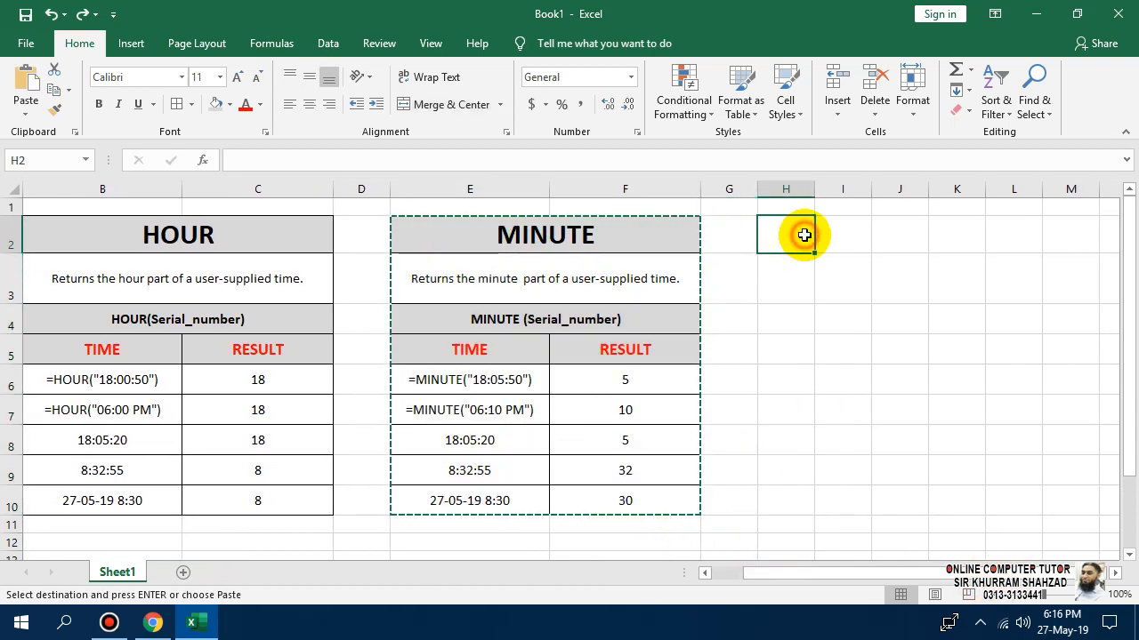
left_click(19, 84)
key("ctrl+z")
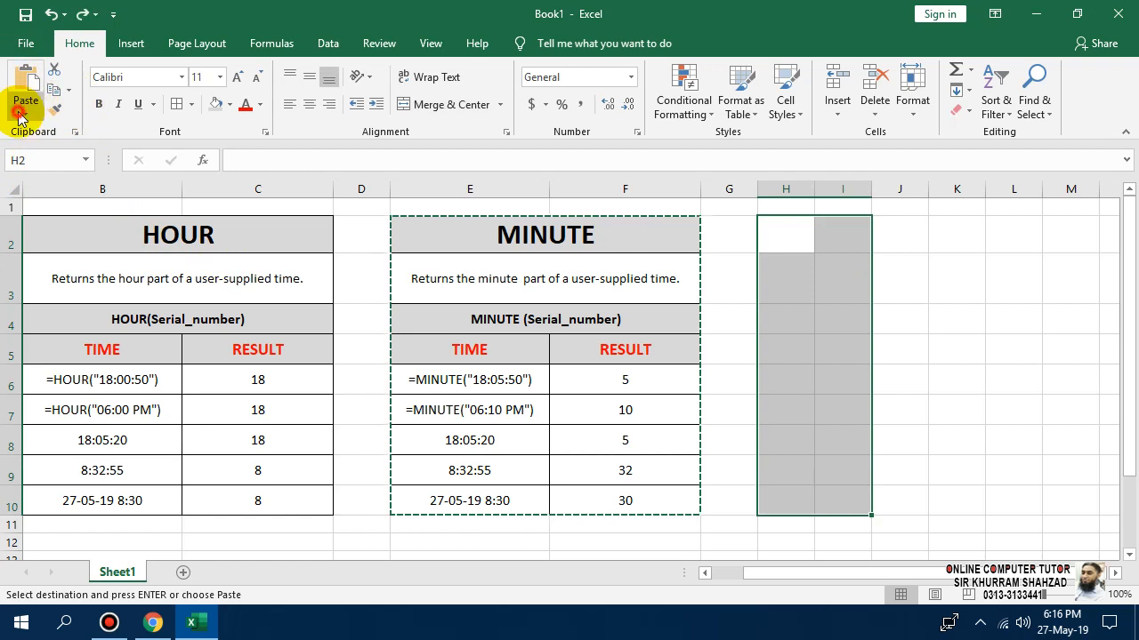
left_click(20, 116)
left_click(45, 183)
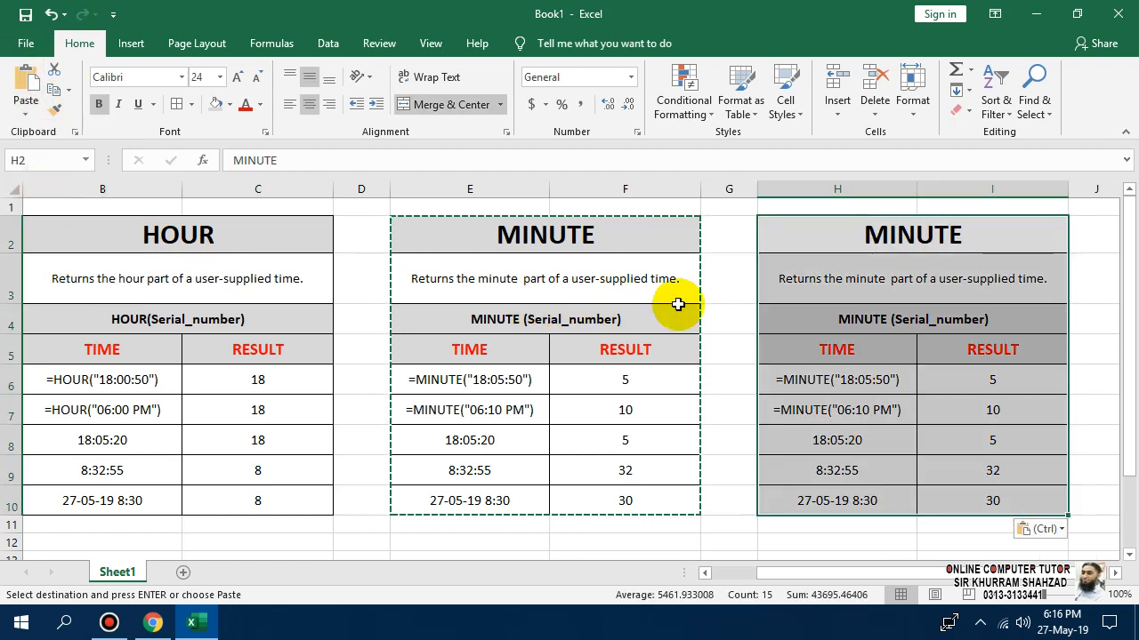
- Change the title of the copied table in H2 to SECOND and select its description in H3
left_click(895, 229)
type("SECOND")
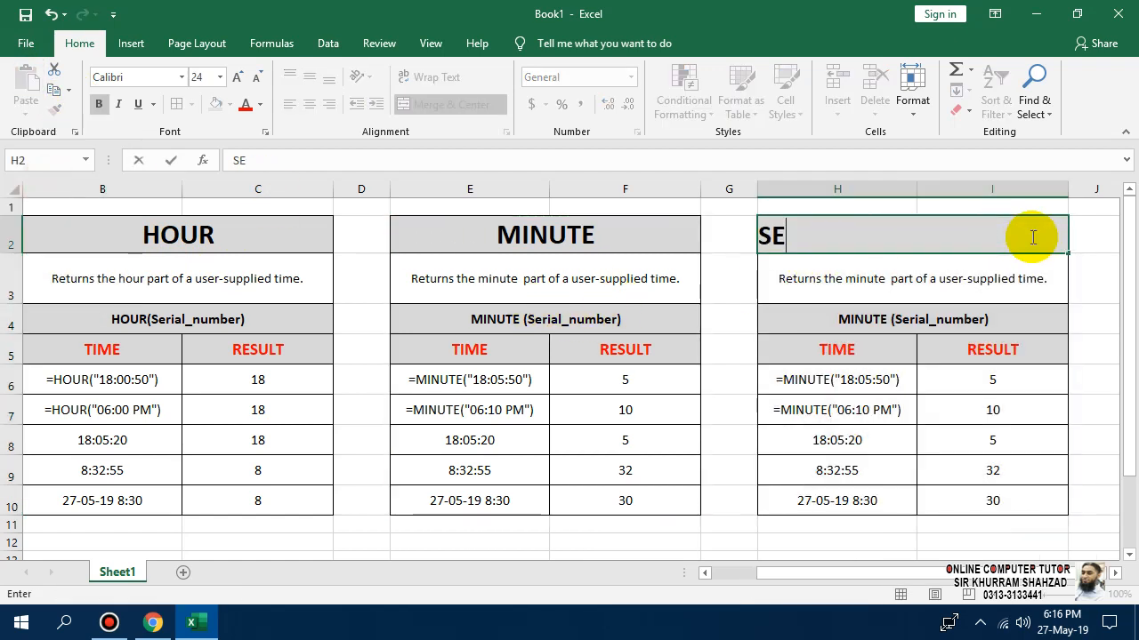
key("Return")
key("Return")
key("Up")
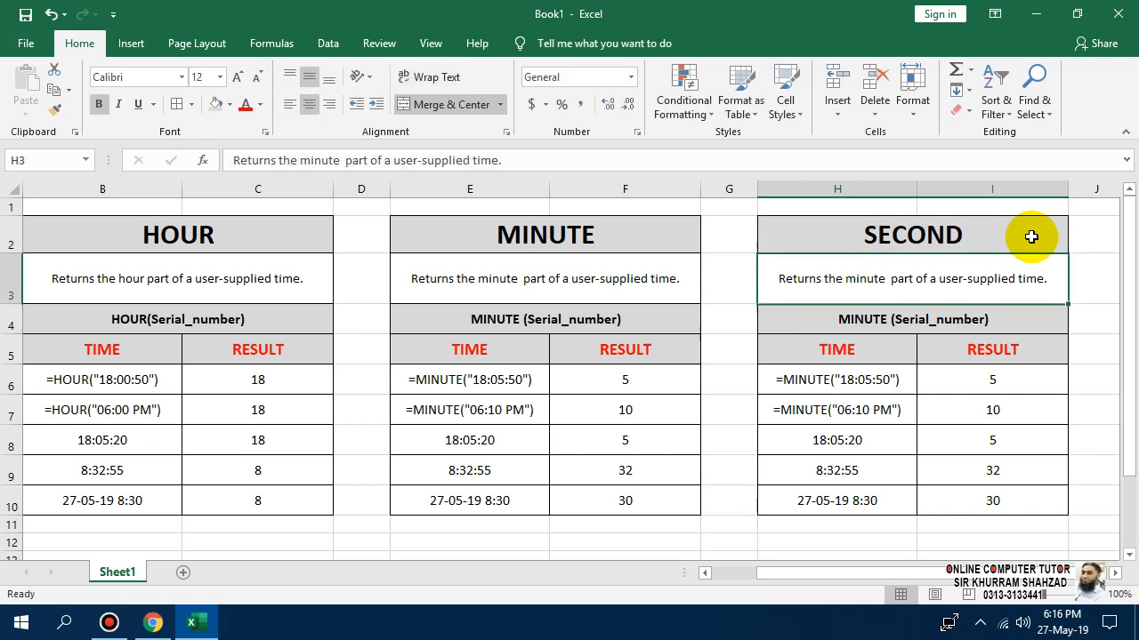
- Replace the word "minute" with "SECONDS" in the H3 description
key("F2")
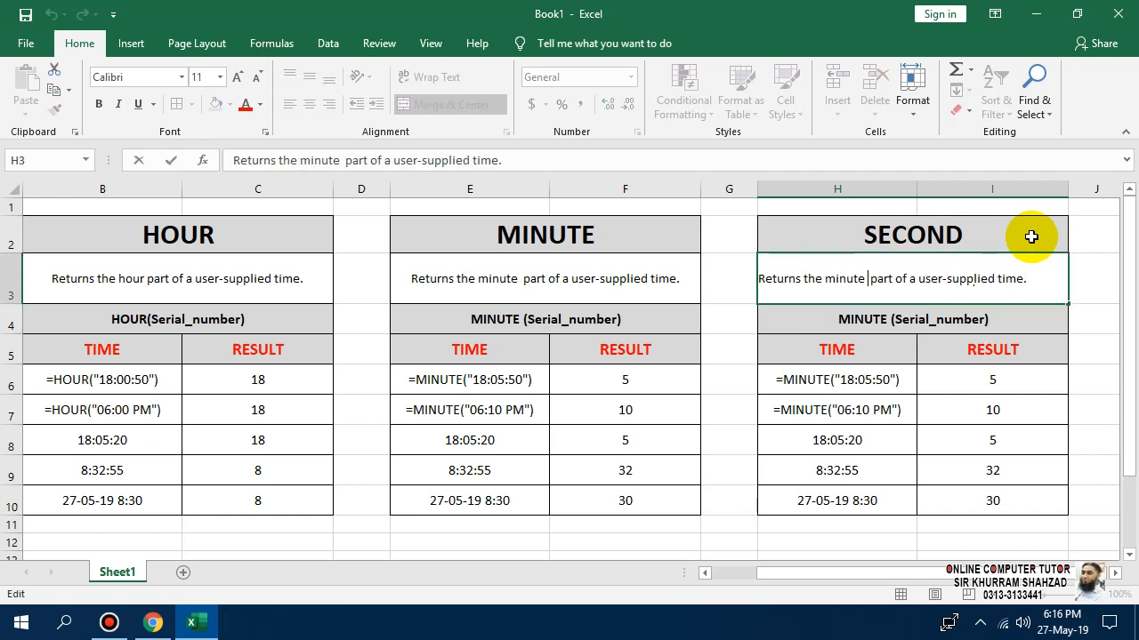
key("shift+Left")
key("shift+Left")
key("shift+Left")
key("shift+Left")
key("shift+Left")
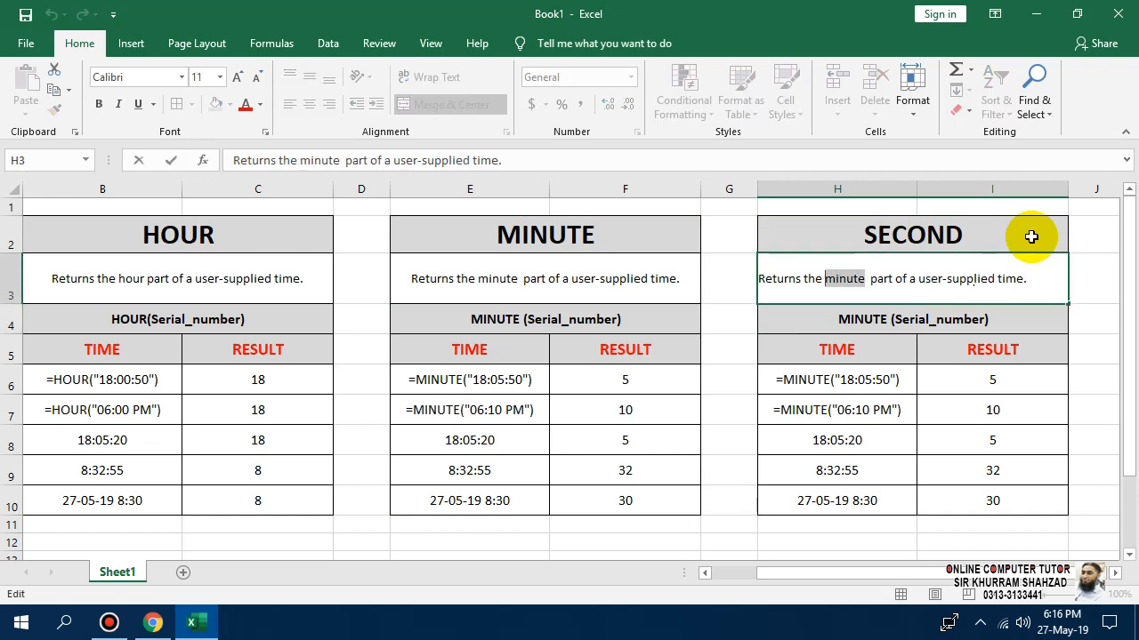
type("SECONDS")
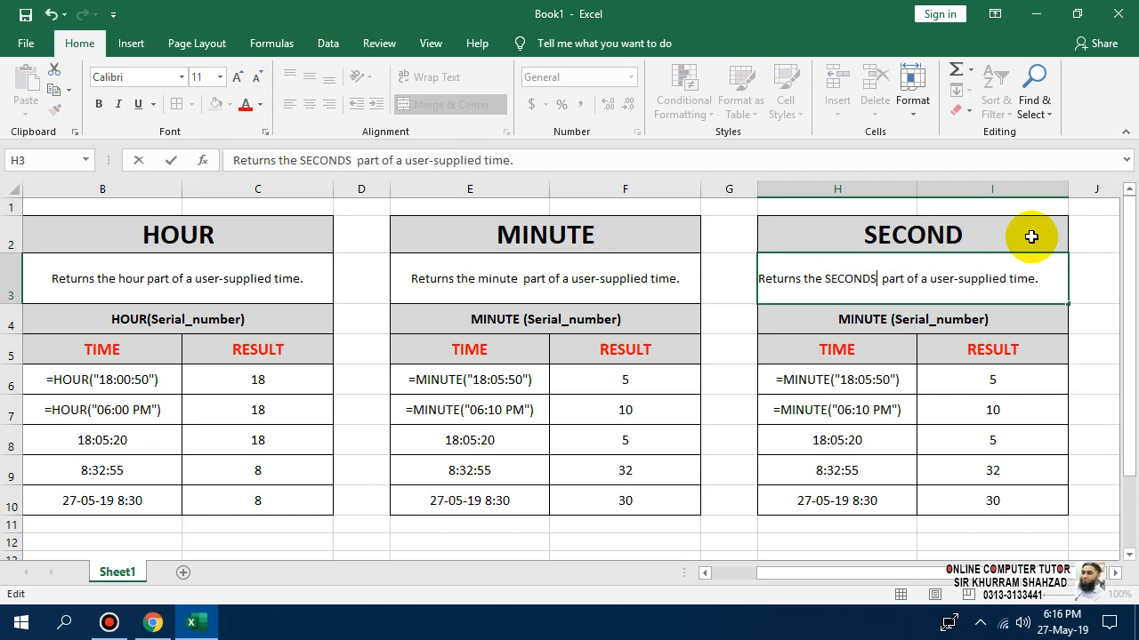
key("Return")
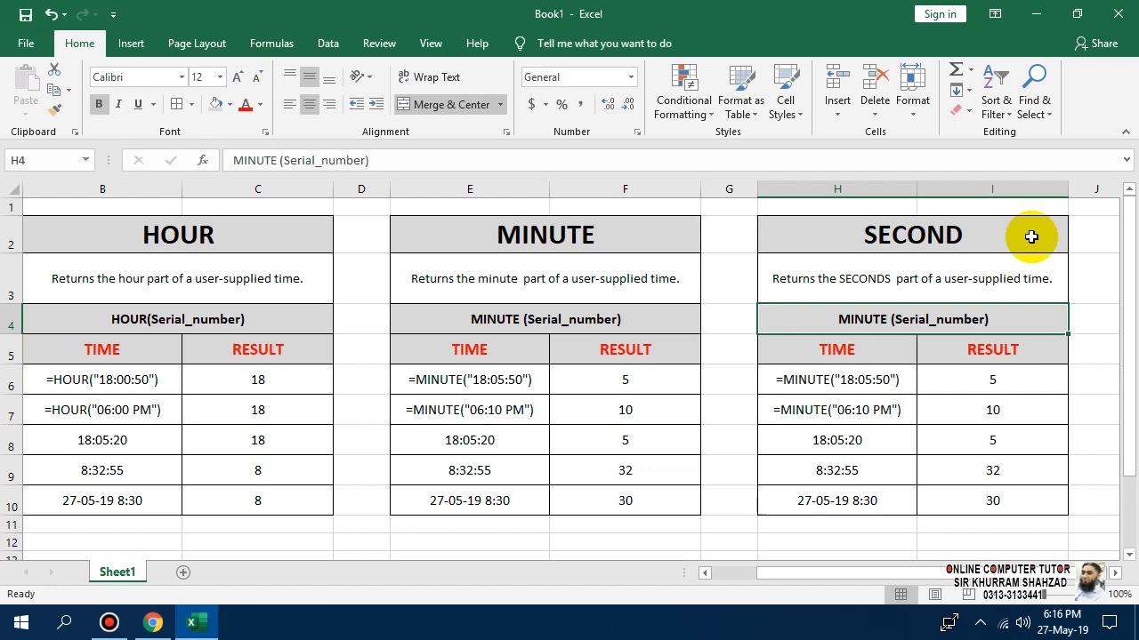
- Rewrite the time-unit word in the H3 description as lowercase "seconds"
key("Up")
key("F2")
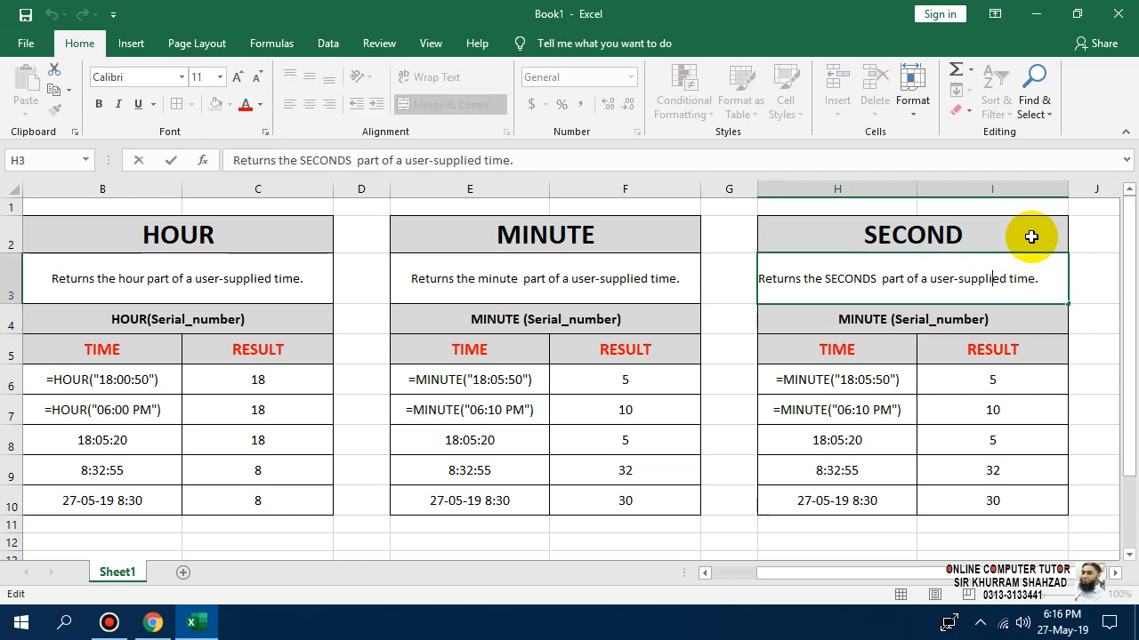
key("shift+Left")
key("shift+Left")
key("shift+Left")
key("shift+Left")
key("shift+Left")
key("shift+Left")
key("shift+Left")
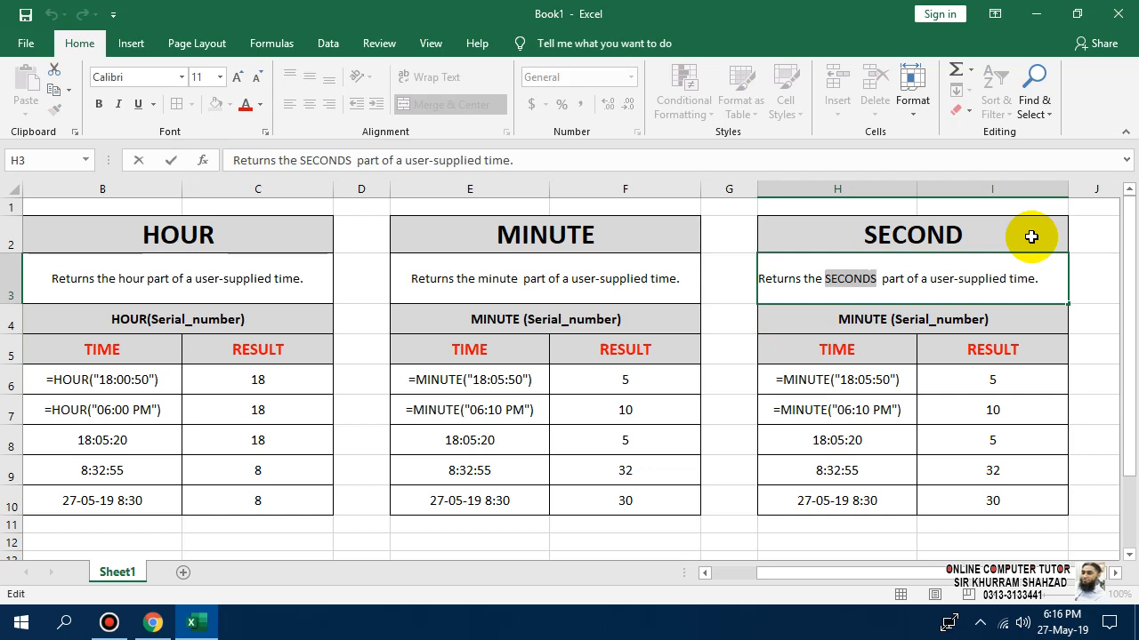
type("sEC")
key("BackSpace")
key("BackSpace")
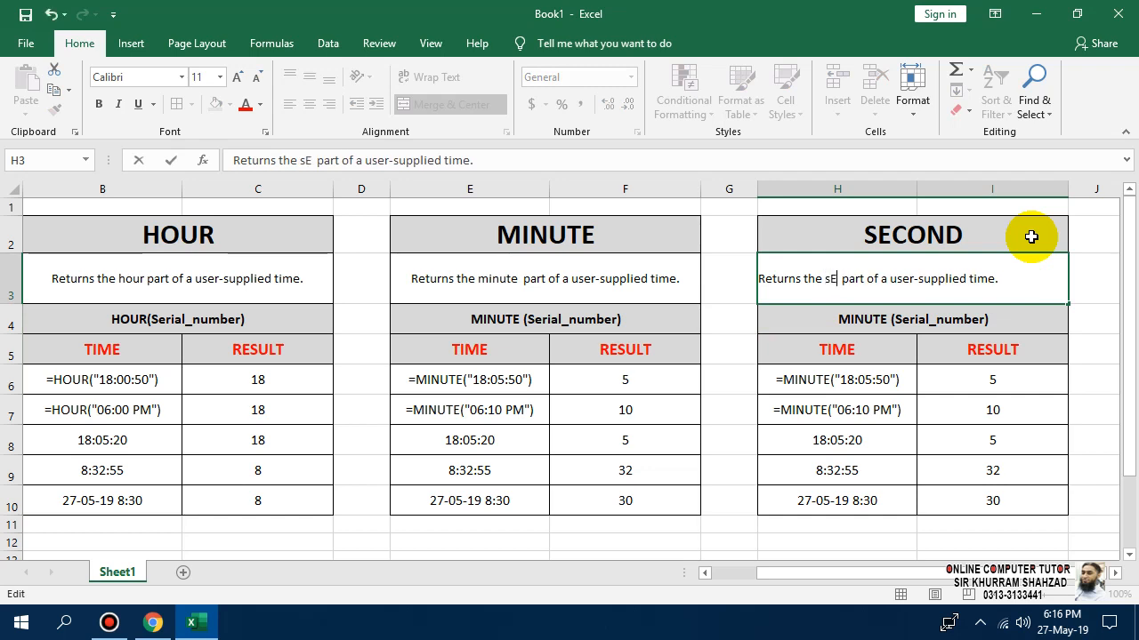
type("econd")
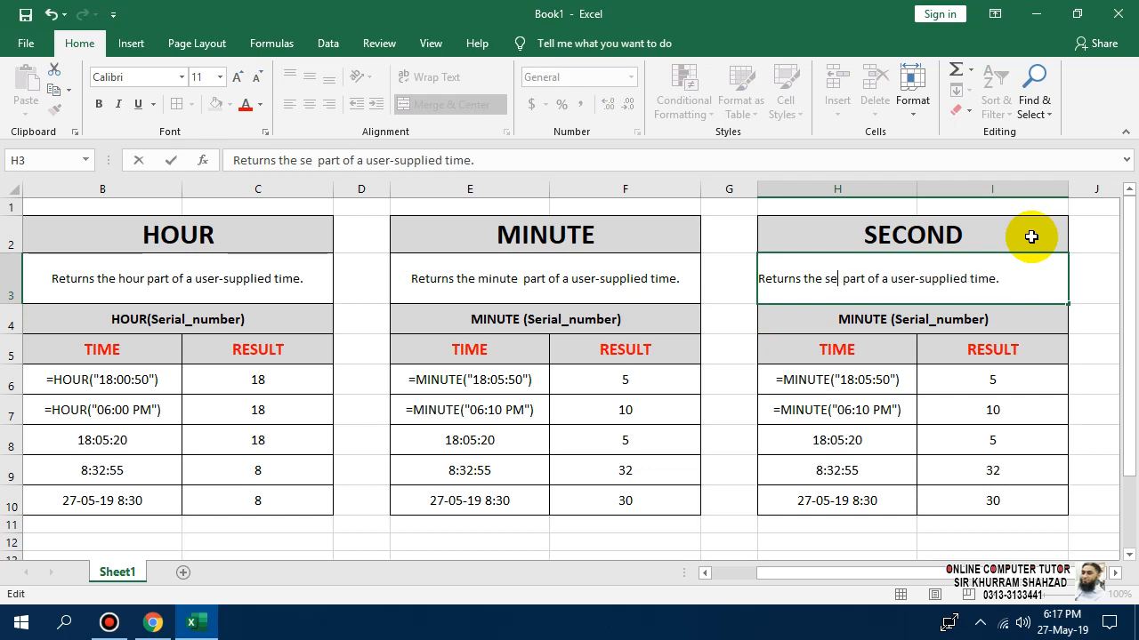
type("s")
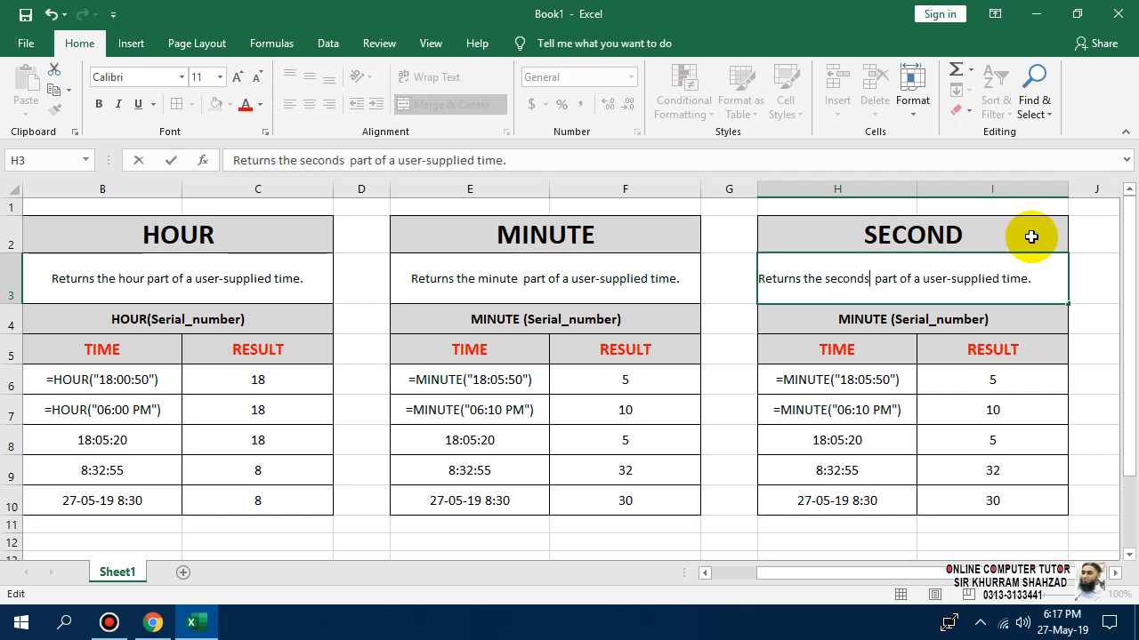
key("Return")
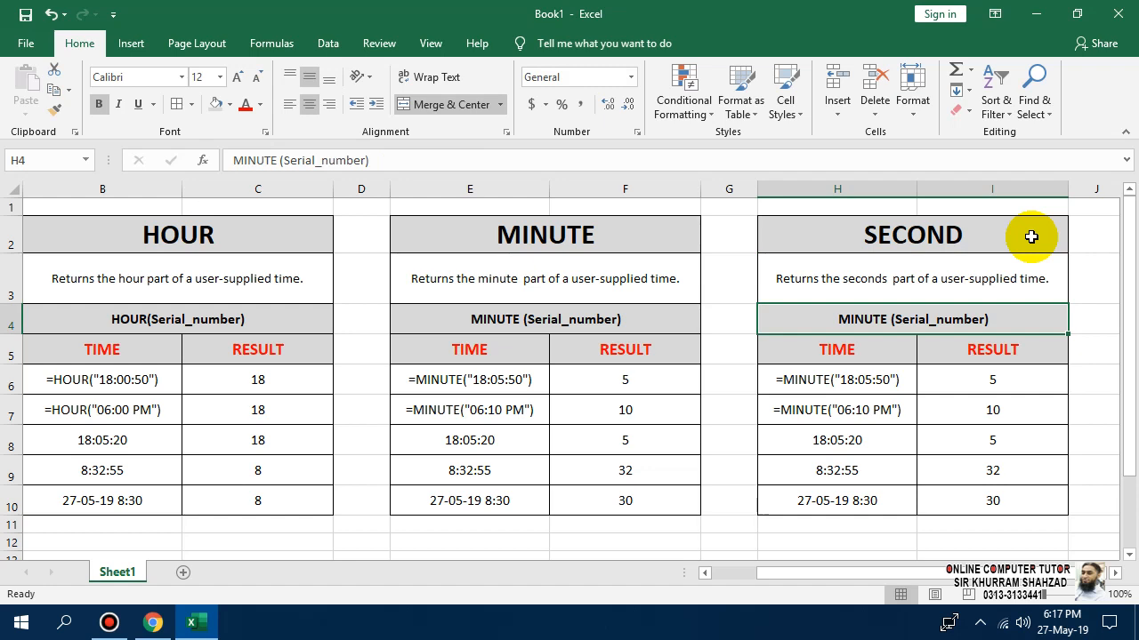
- Replace MINUTE with SECOND in the H4 syntax line, so it reads "SECOND (Serial_number)"
key("F2")
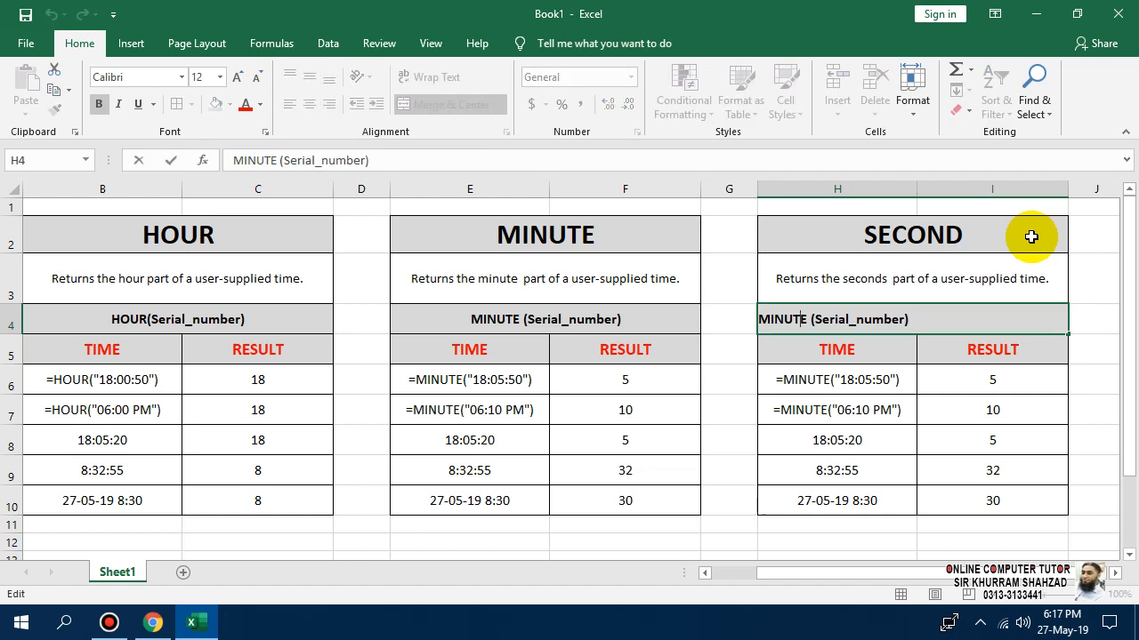
type("SECOND")
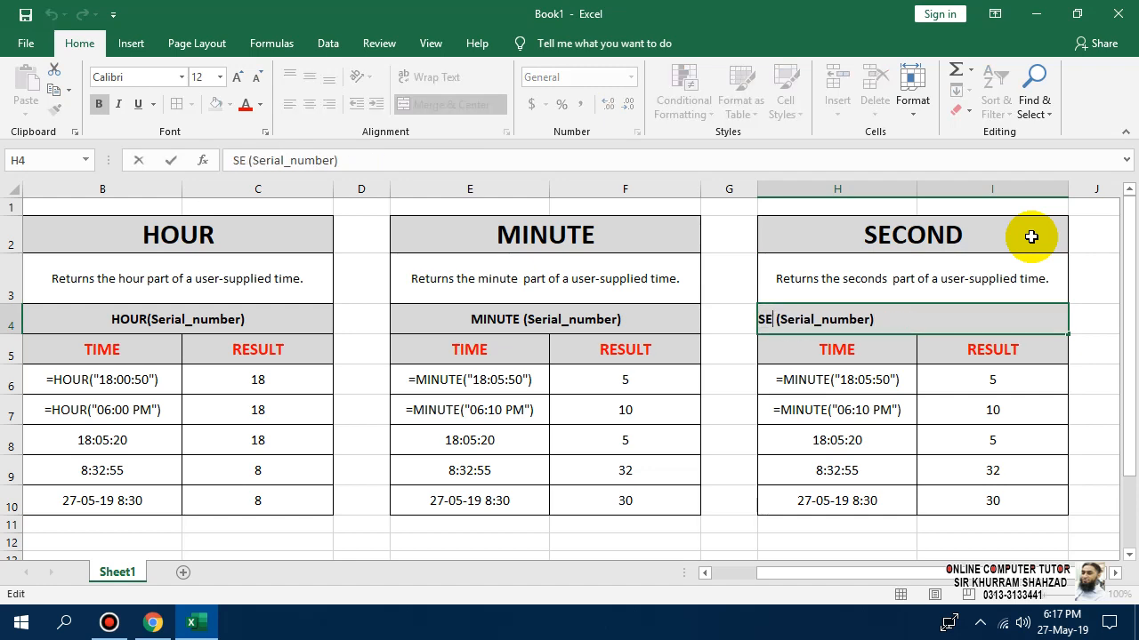
key("Return")
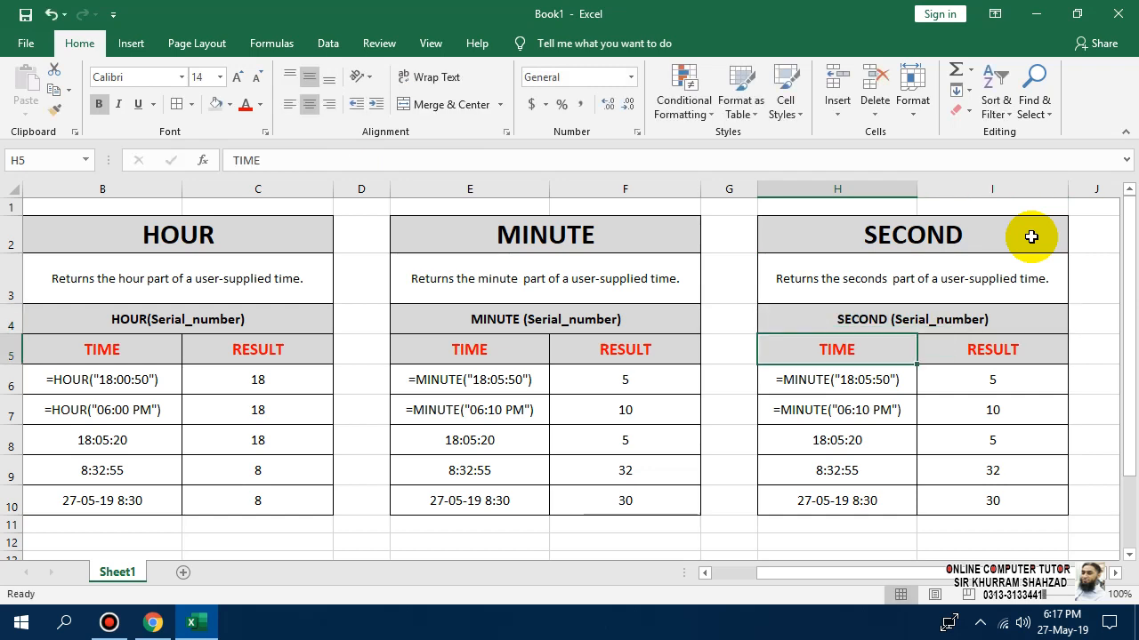
key("Up")
key("Left")
key("Left")
key("Left")
key("Left")
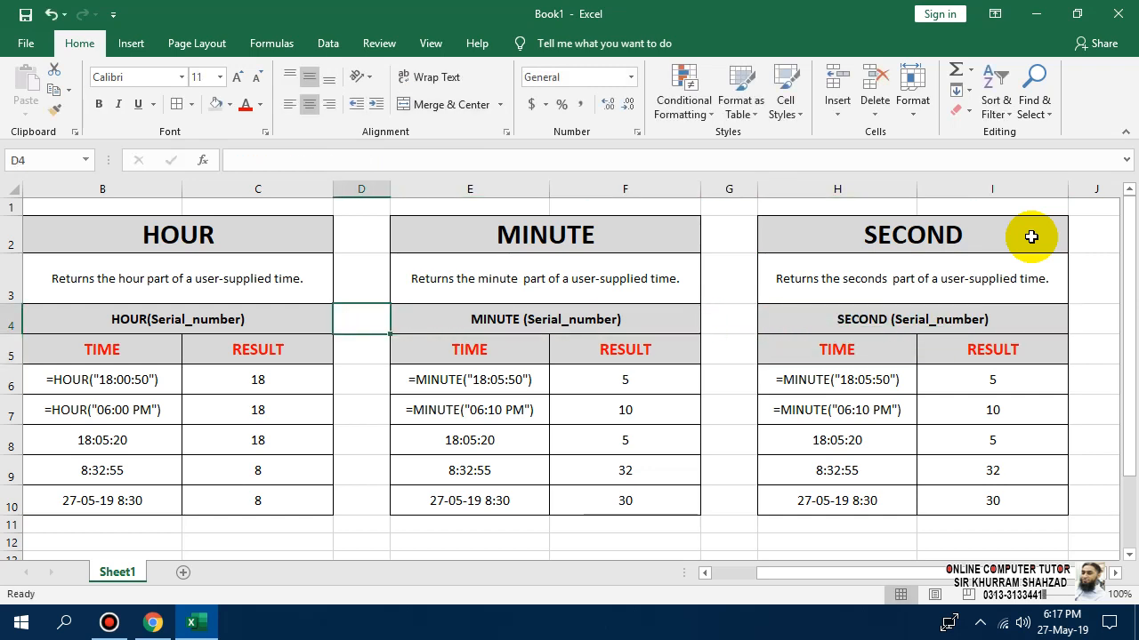
key("Right")
key("Right")
key("Right")
key("Right")
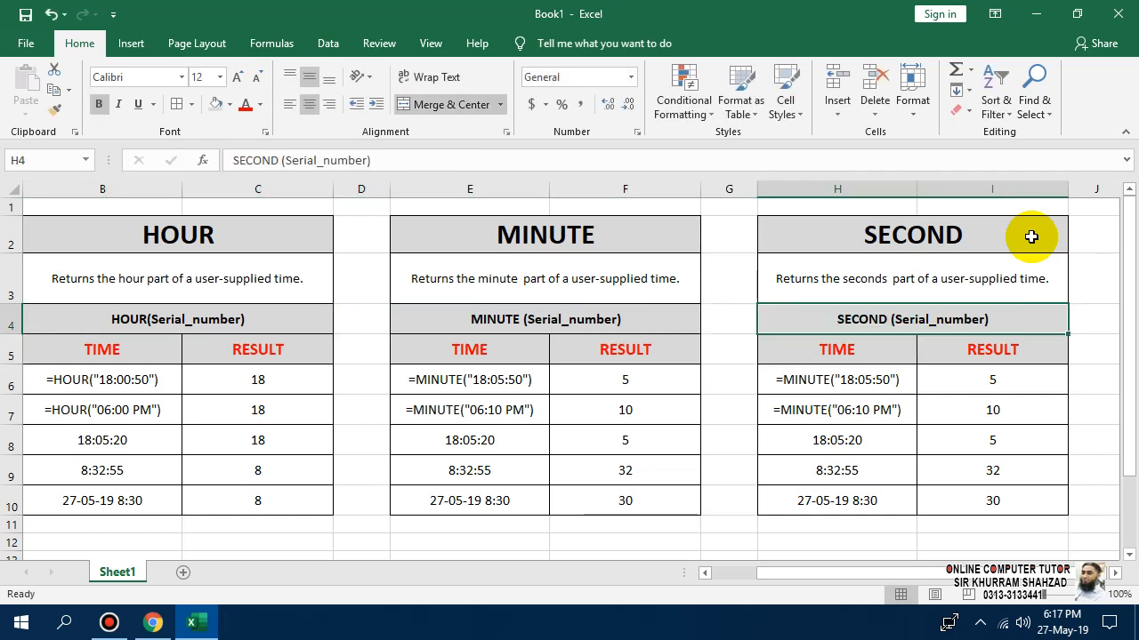
key("Right")
key("Left")
key("Left")
key("Left")
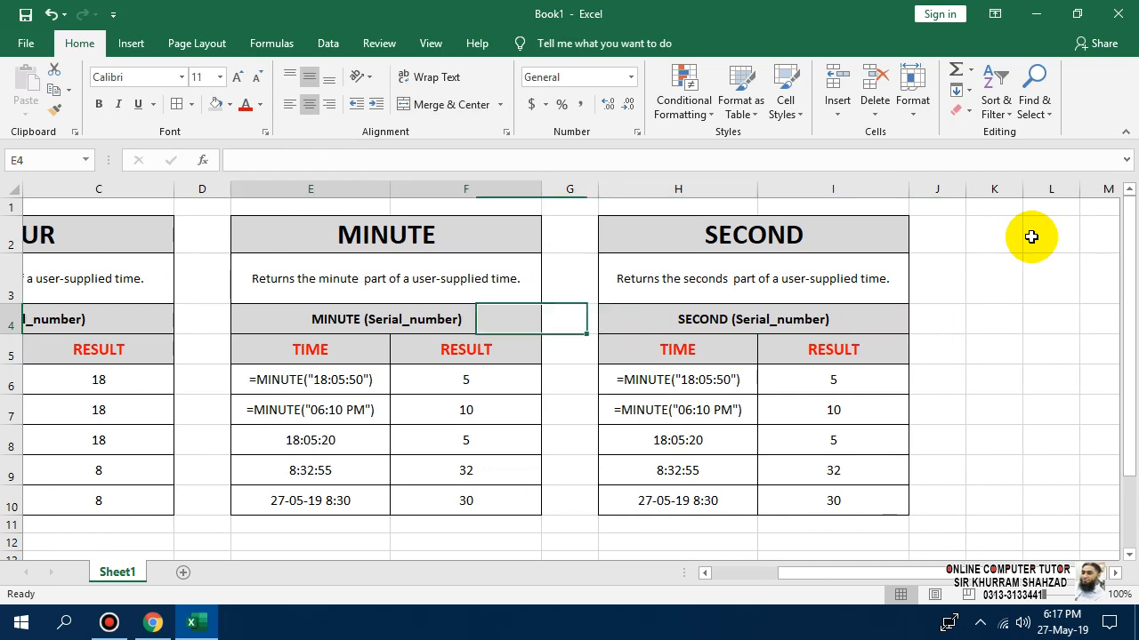
key("Left")
key("Left")
key("Right")
key("Right")
key("Right")
key("Right")
key("Right")
key("Right")
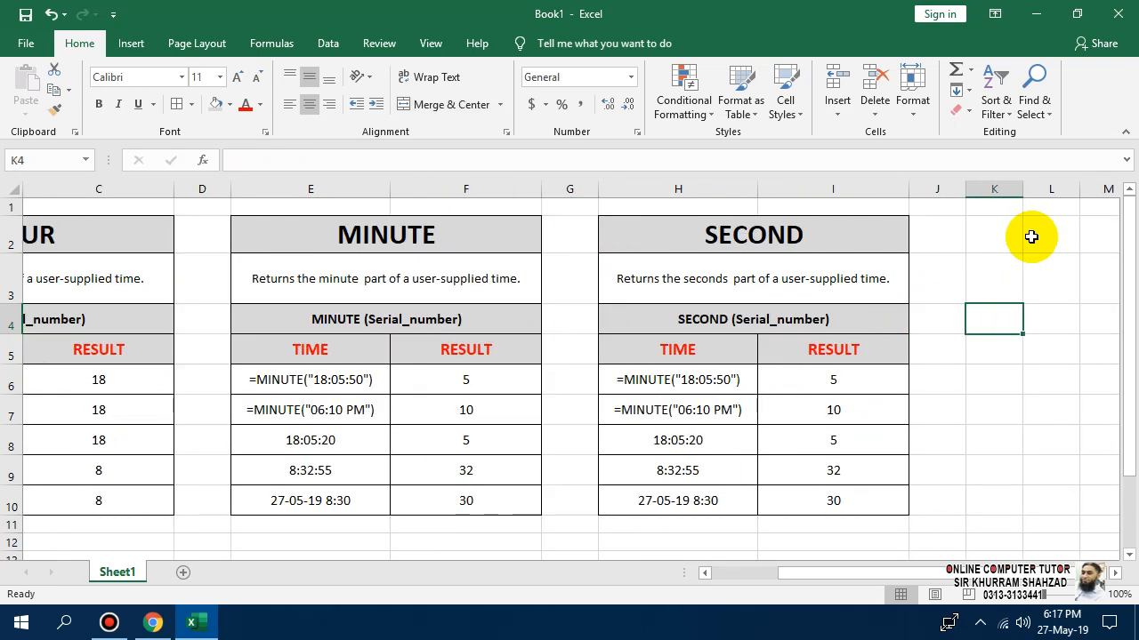
- Change the example text in H6 to =SECOND("18:05:50"), keeping it as plain text
key("Left")
key("Left")
key("Down")
key("Down")
key("F2")
key("Home")
type("'")
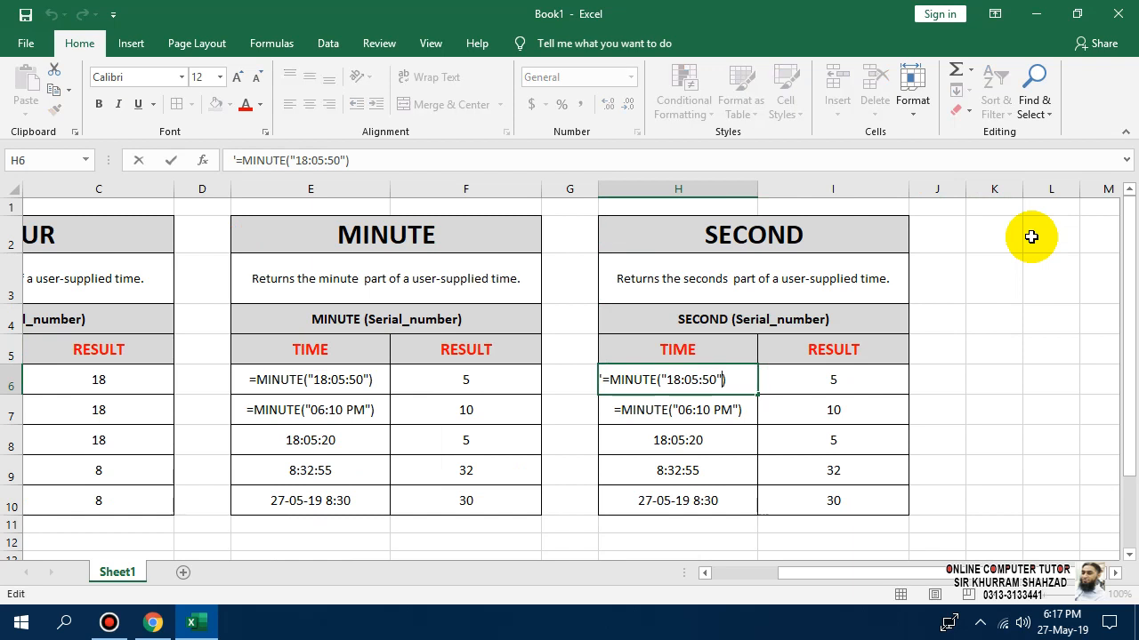
key("shift+Left")
key("shift+Left")
key("shift+Left")
key("shift+Left")
key("shift+Left")
key("shift+Left")
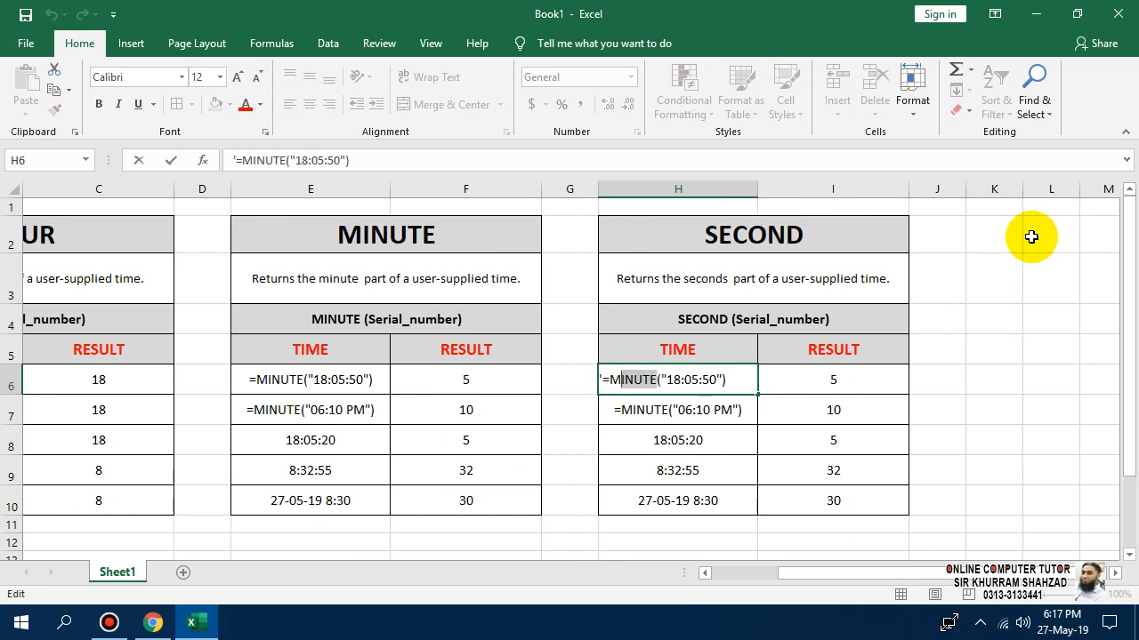
type("SECOND")
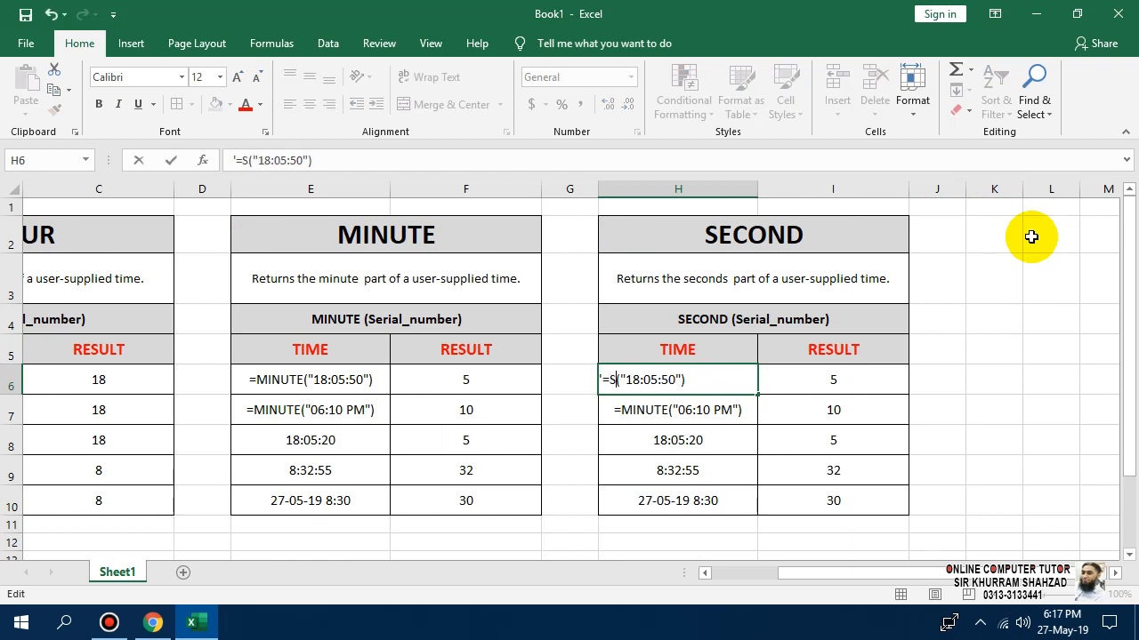
key("Return")
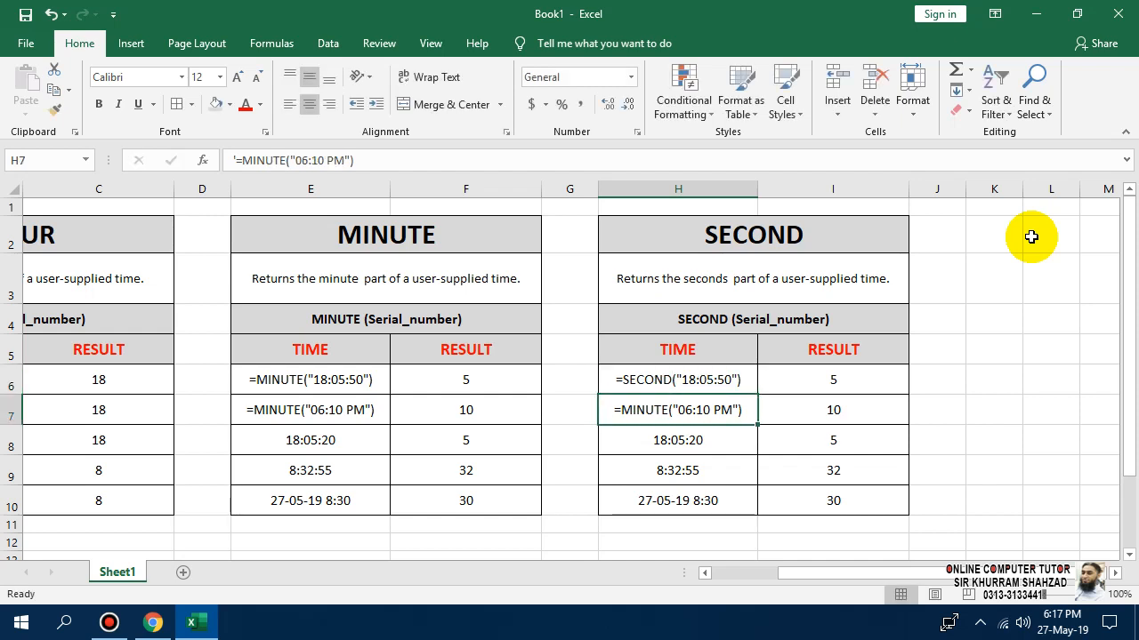
- Change the example text in H7 to =SECOND("06:10 PM"), keeping it as plain text
key("F2")
key("Home")
type("'")
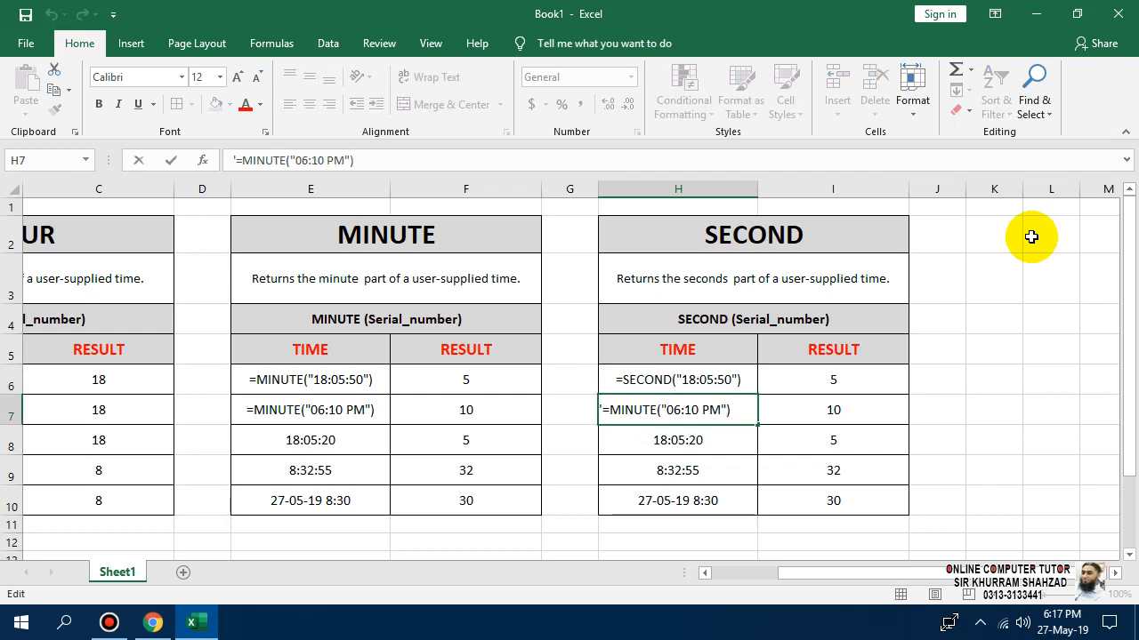
type("SECOND")
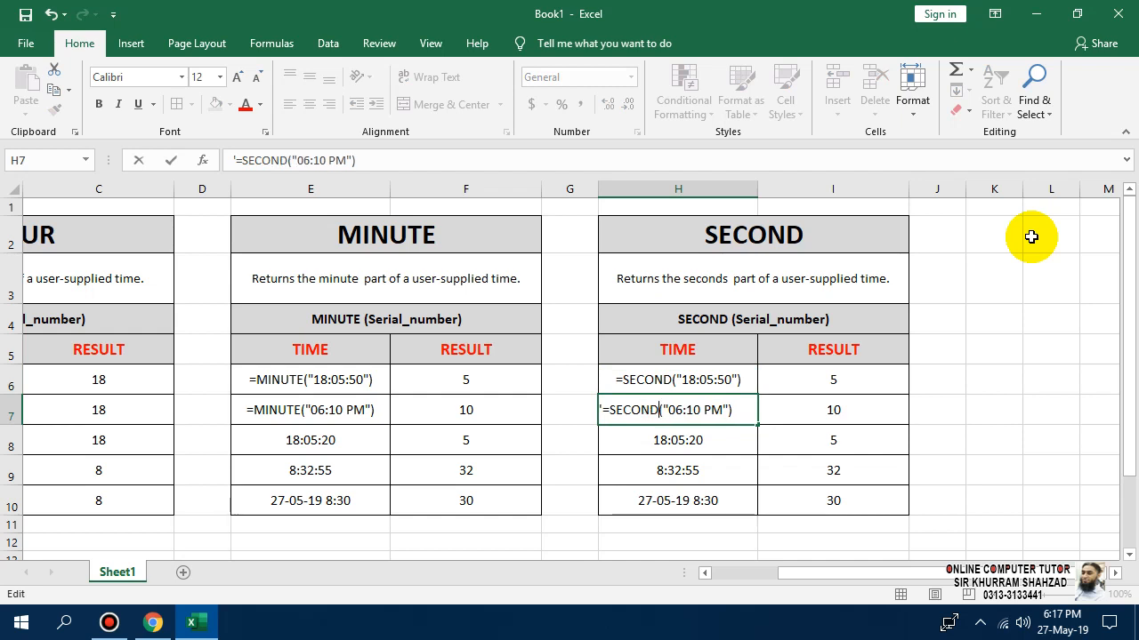
key("Return")
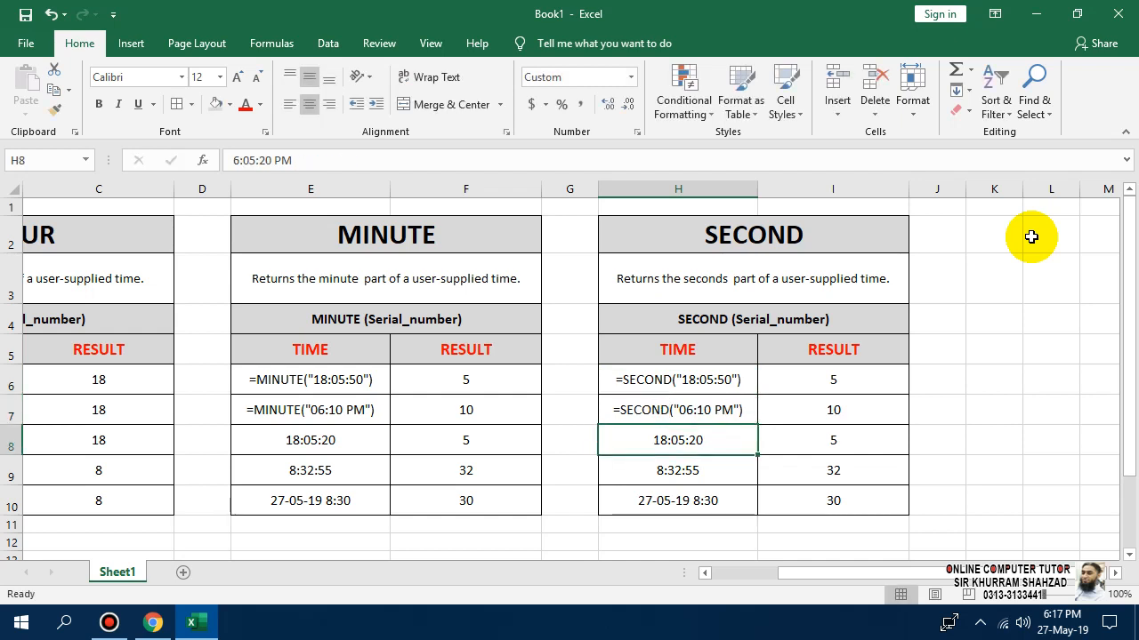
- Replace MINUTE with SECOND in the I6 result formula, making it =SECOND("18:05:50")
key("Right")
key("Right")
key("Up")
key("Up")
key("Left")
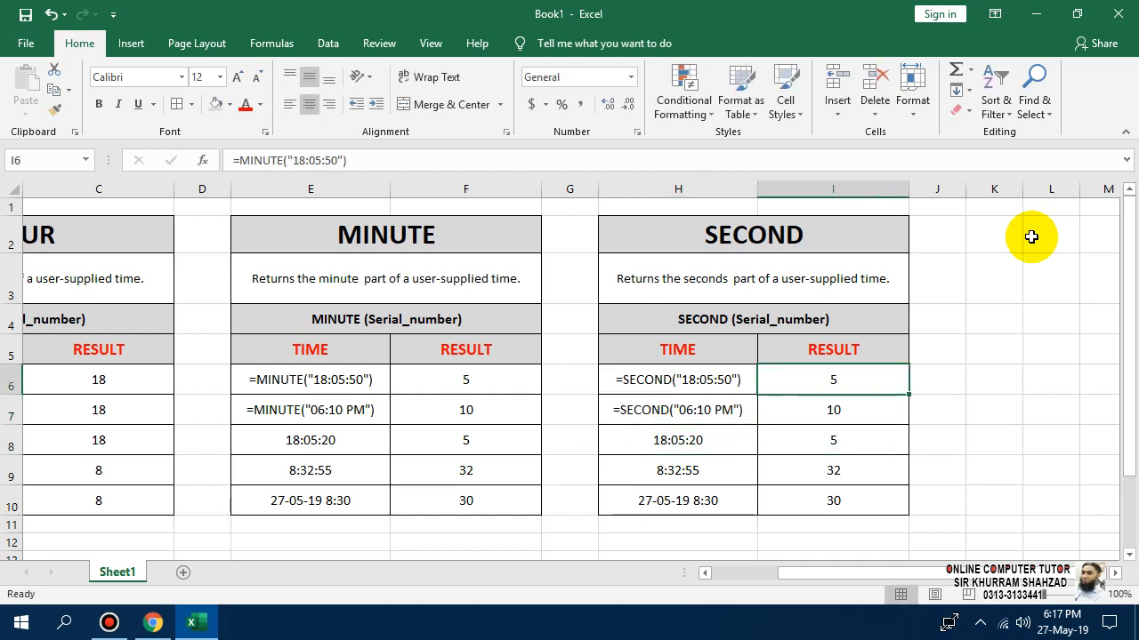
key("F2")
key("Left")
key("Left")
key("Left")
key("Left")
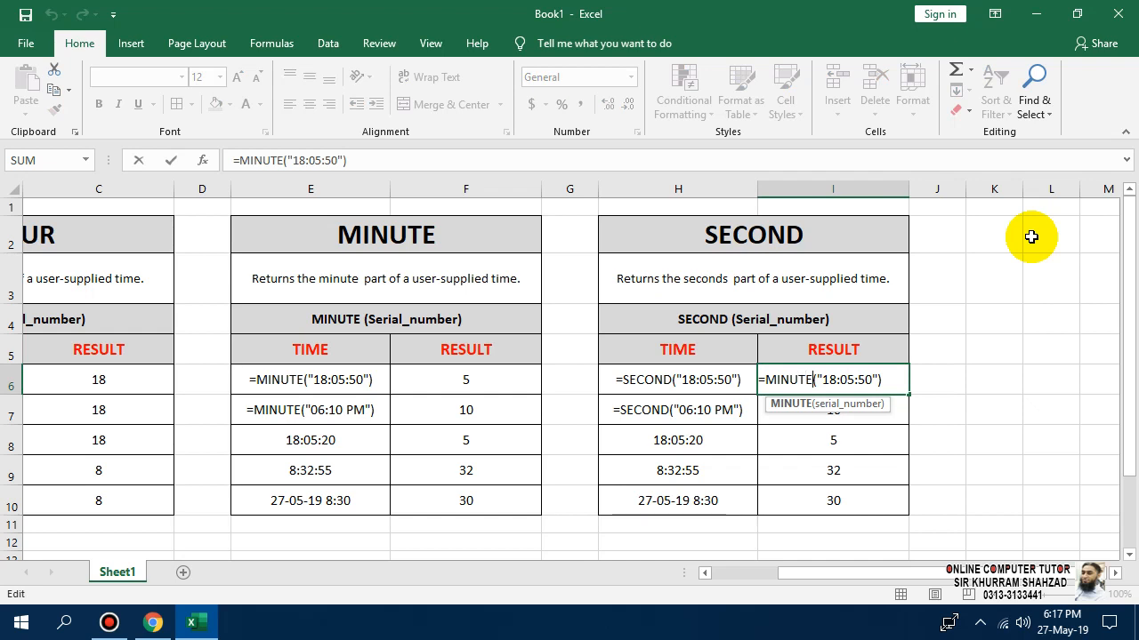
key("shift+Left")
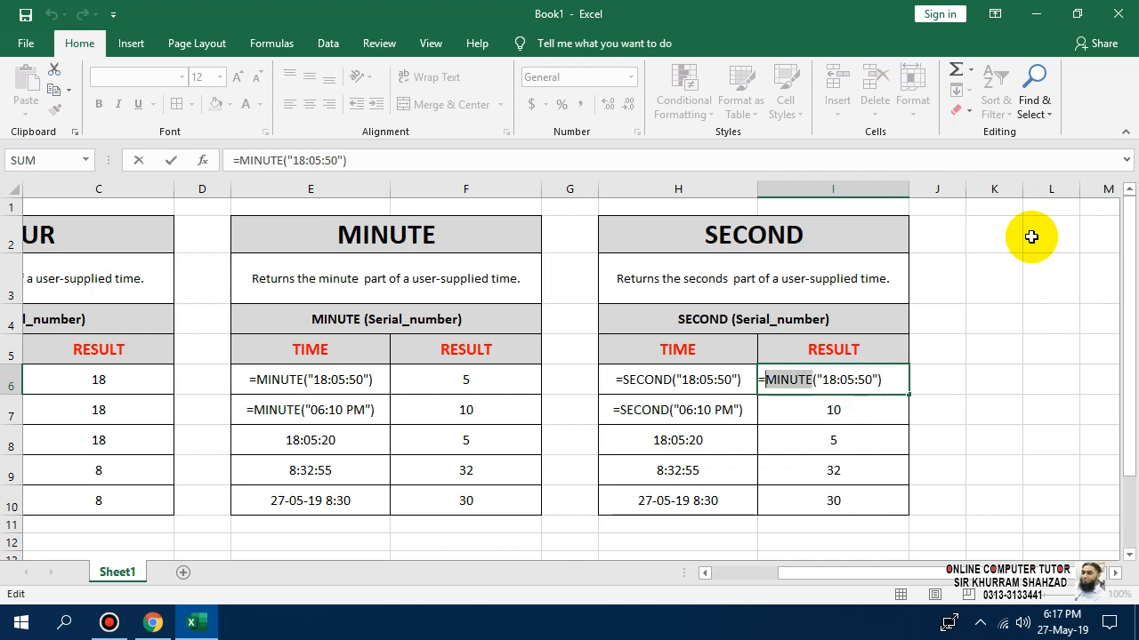
type("second")
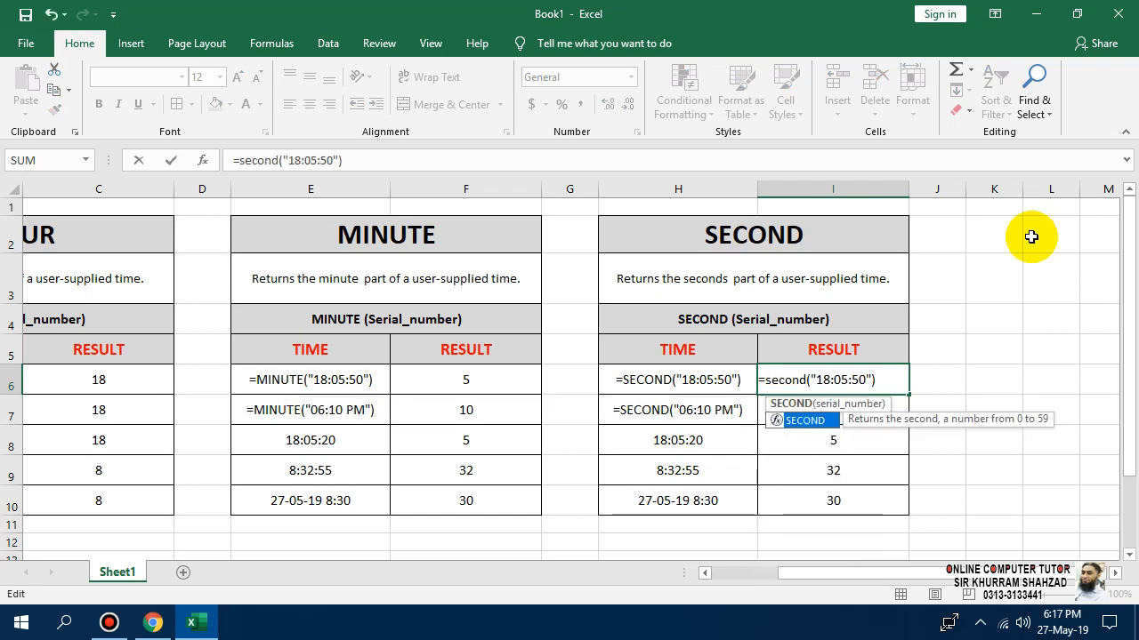
key("Return")
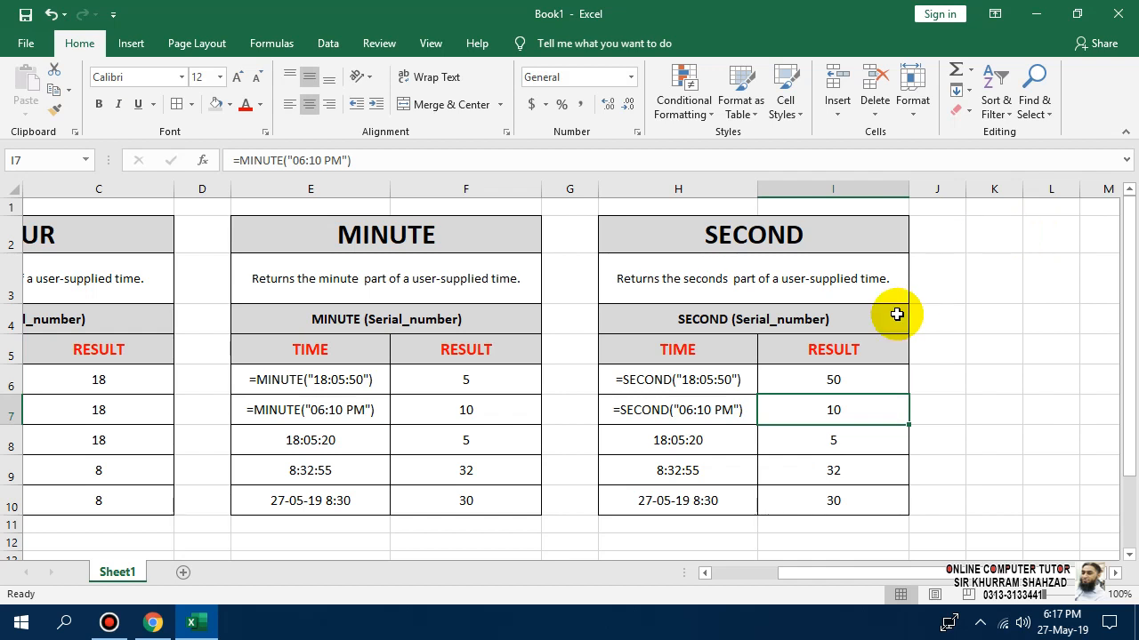
- Replace MINUTE with SECOND in the I7 result formula, making it =SECOND("06:10 PM")
left_click(801, 377)
left_click(894, 405)
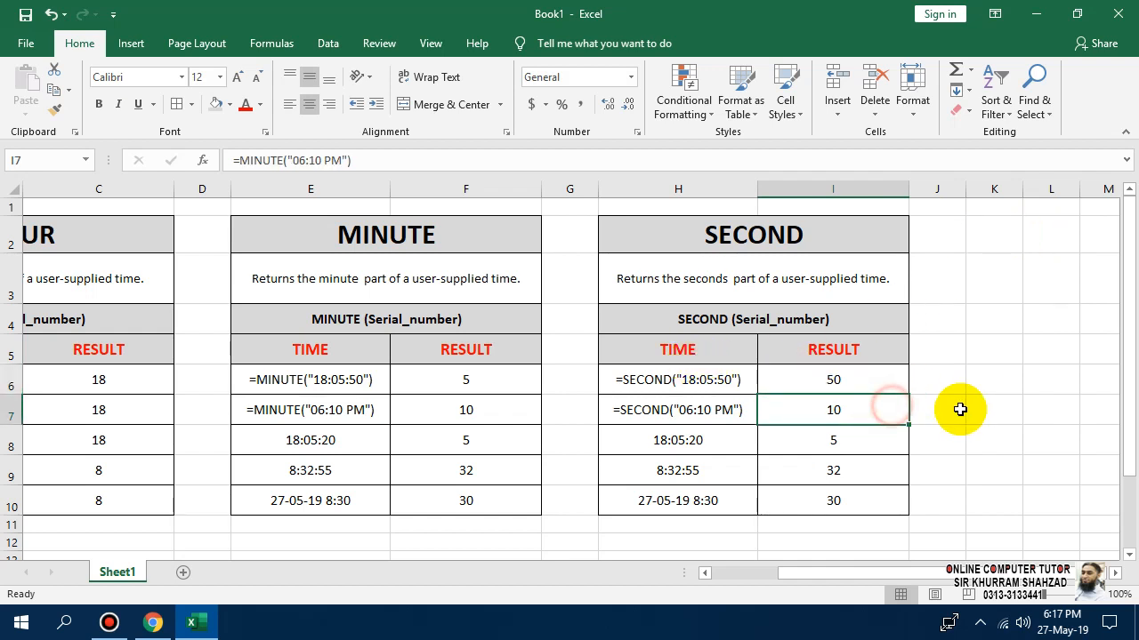
double_click(845, 414)
double_click(783, 410)
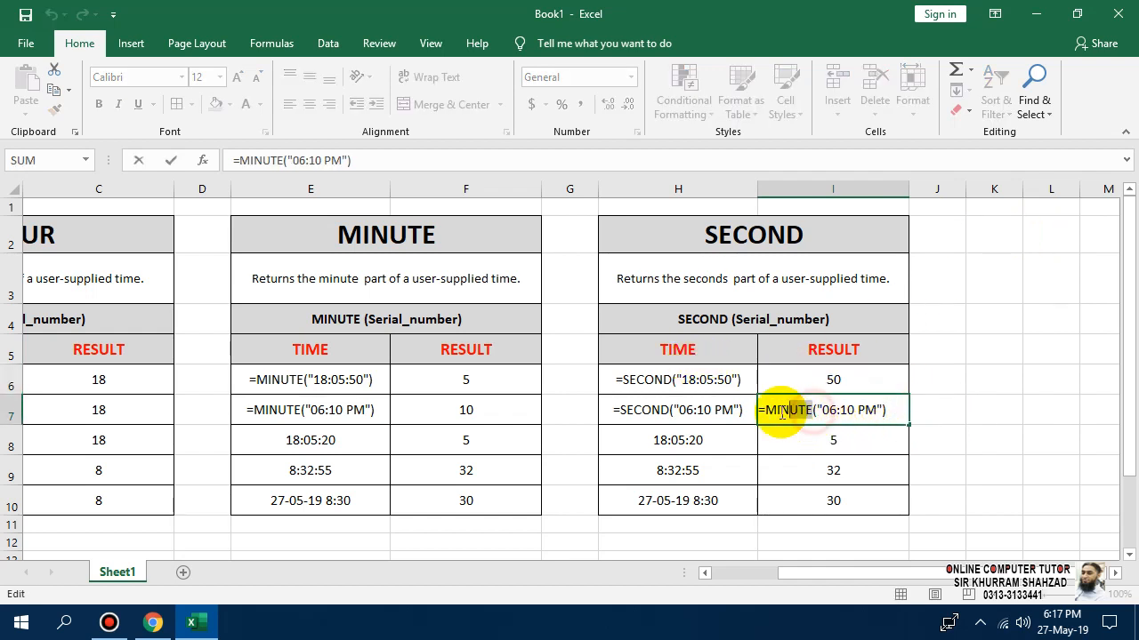
type("second")
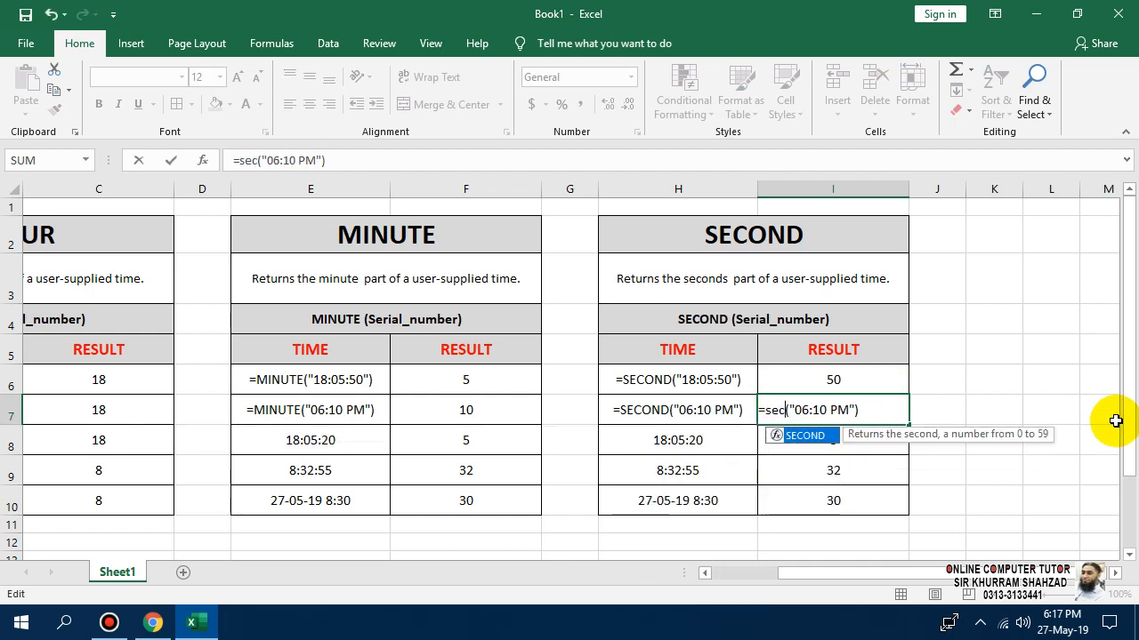
key("Return")
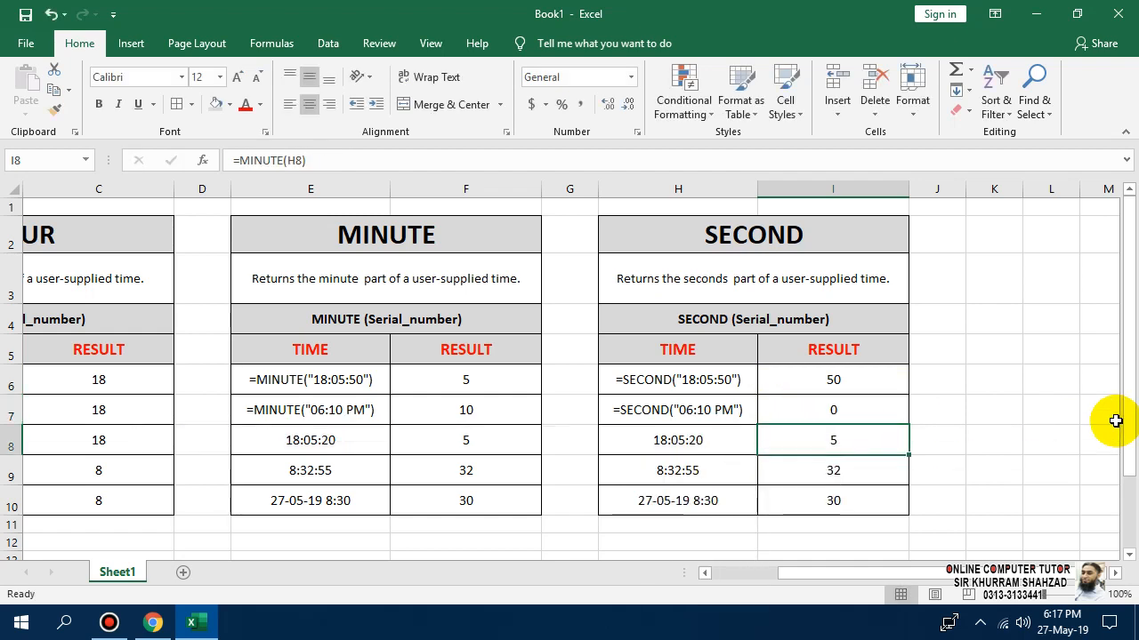
- Overwrite the I8 result with the formula =SECOND(H8)
left_click(820, 410)
double_click(854, 438)
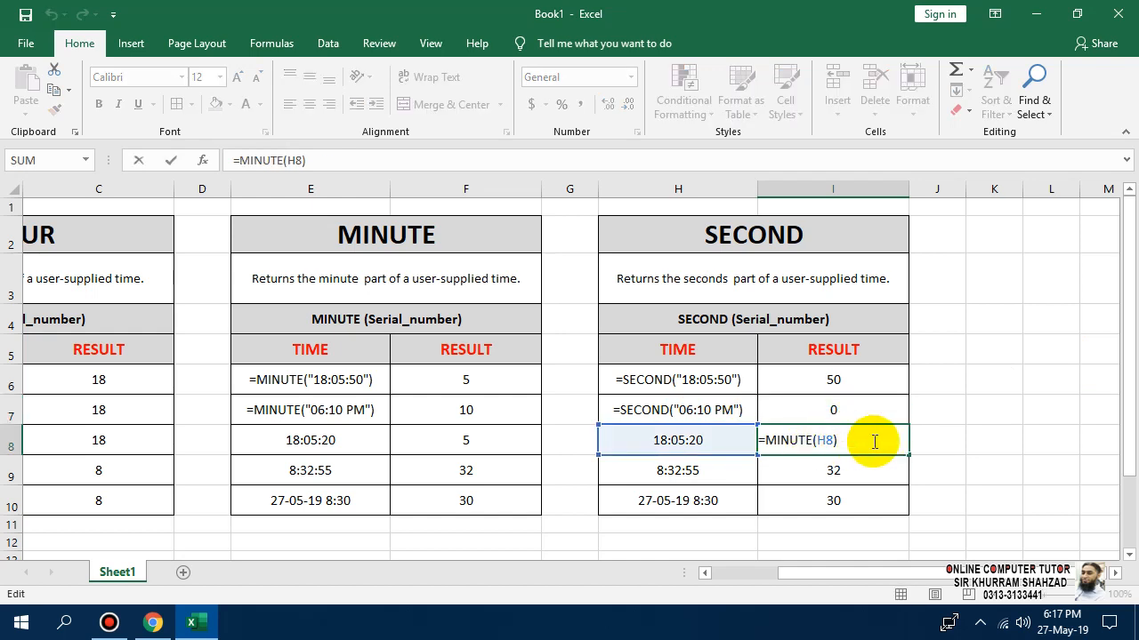
key("ctrl+Return")
type("=s")
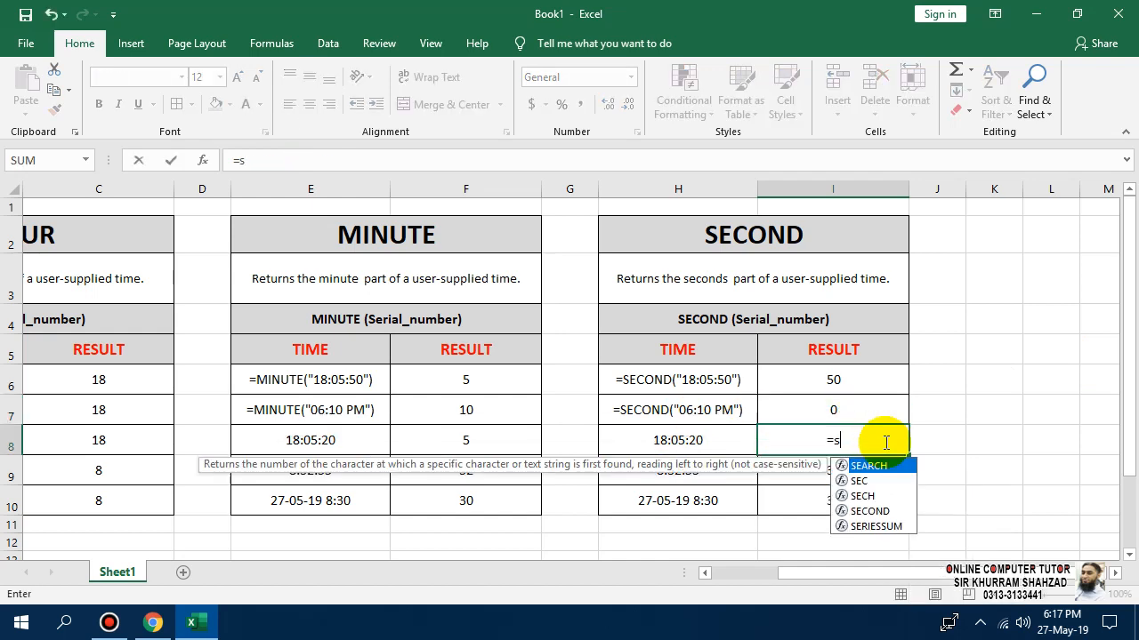
type("eco")
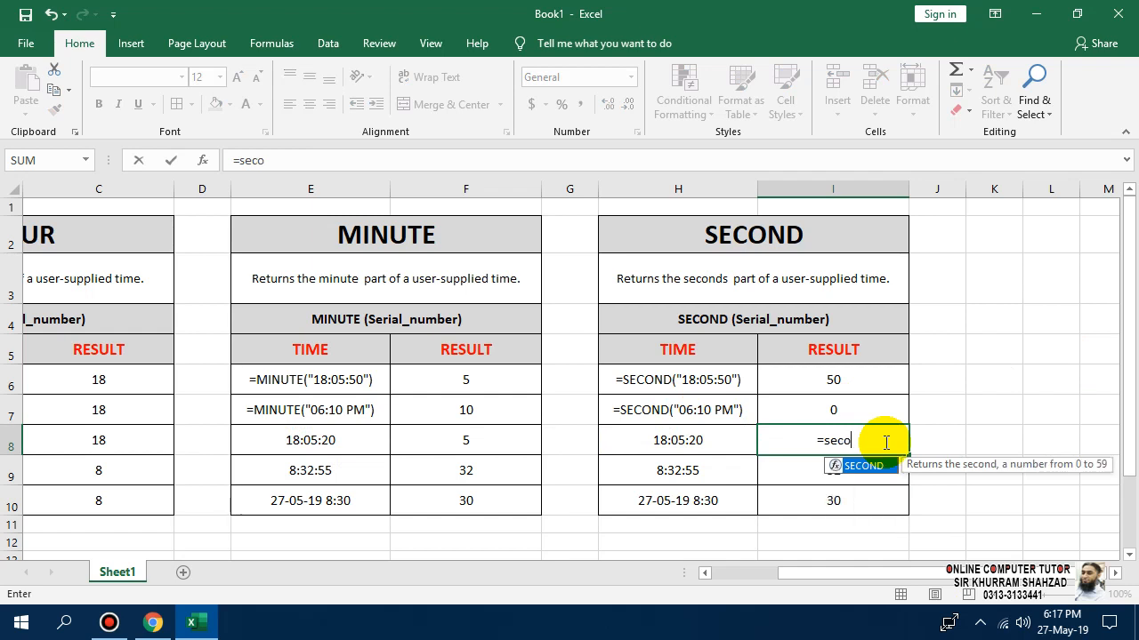
key("Tab")
key("Left")
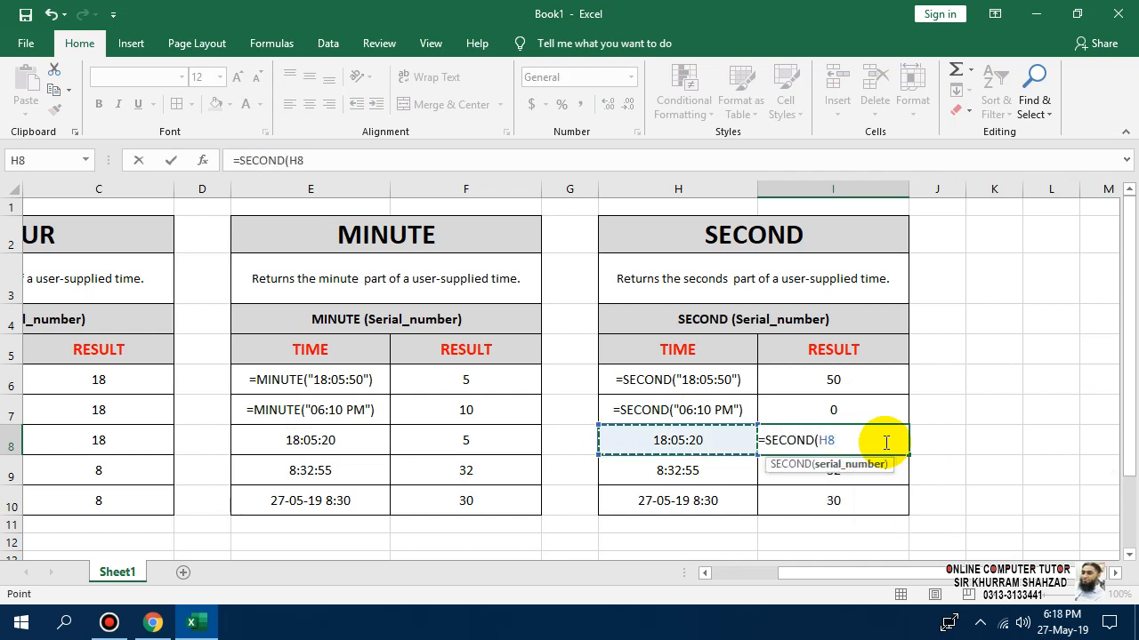
type(")")
key("Return")
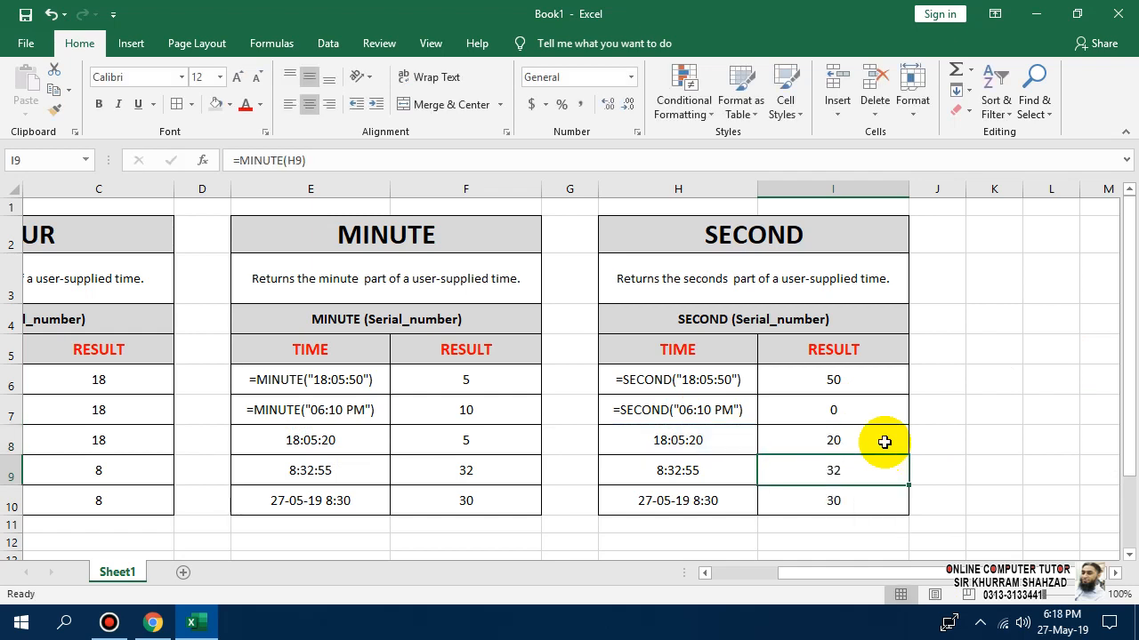
- Fill the SECOND formula from I8 down to I10 and check the last row's time and result
left_click(852, 438)
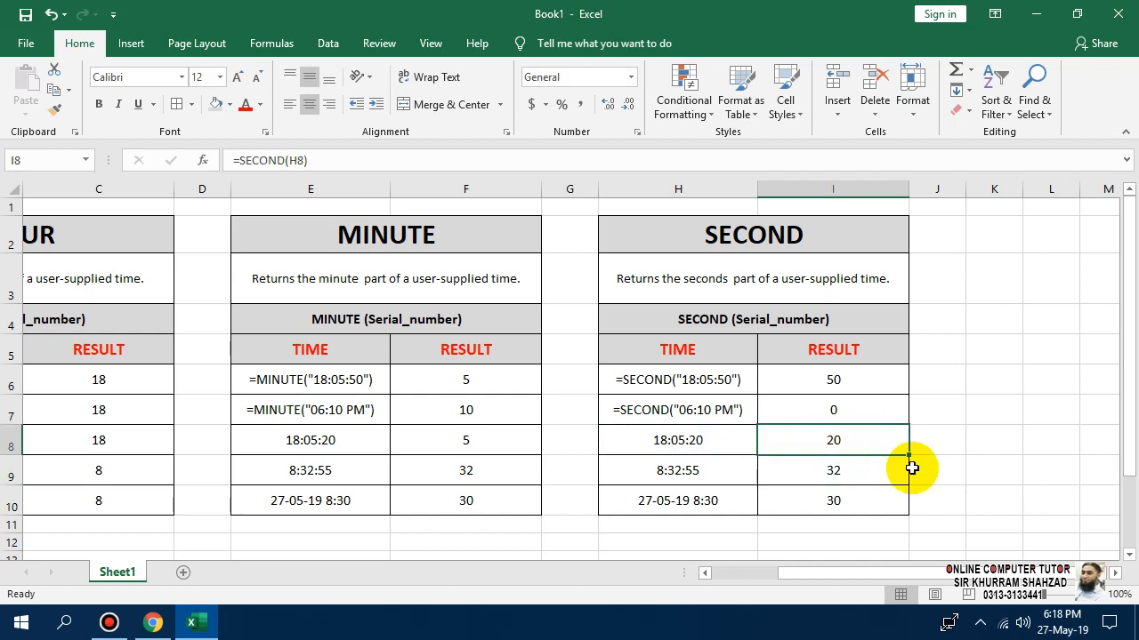
left_click_drag(904, 455, 894, 503)
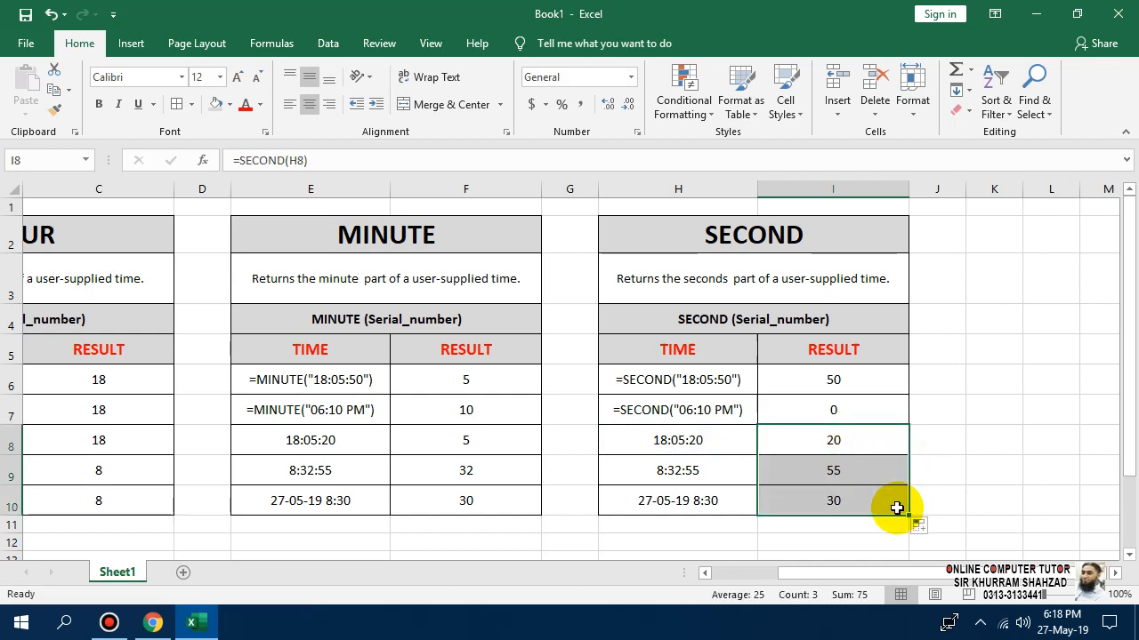
left_click(678, 502)
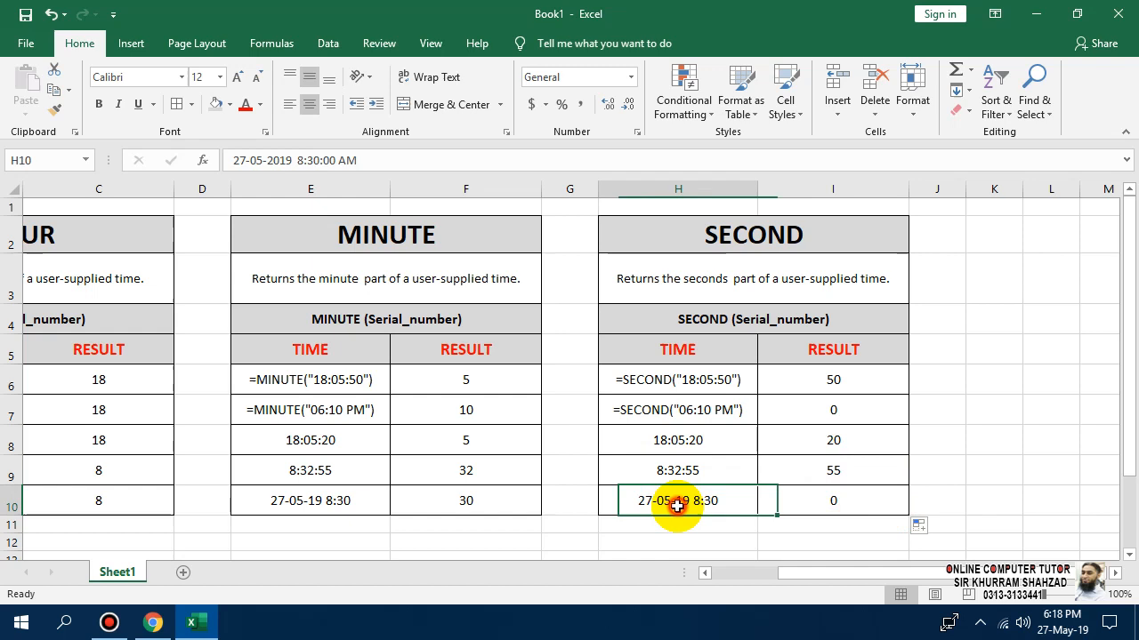
left_click(841, 501)
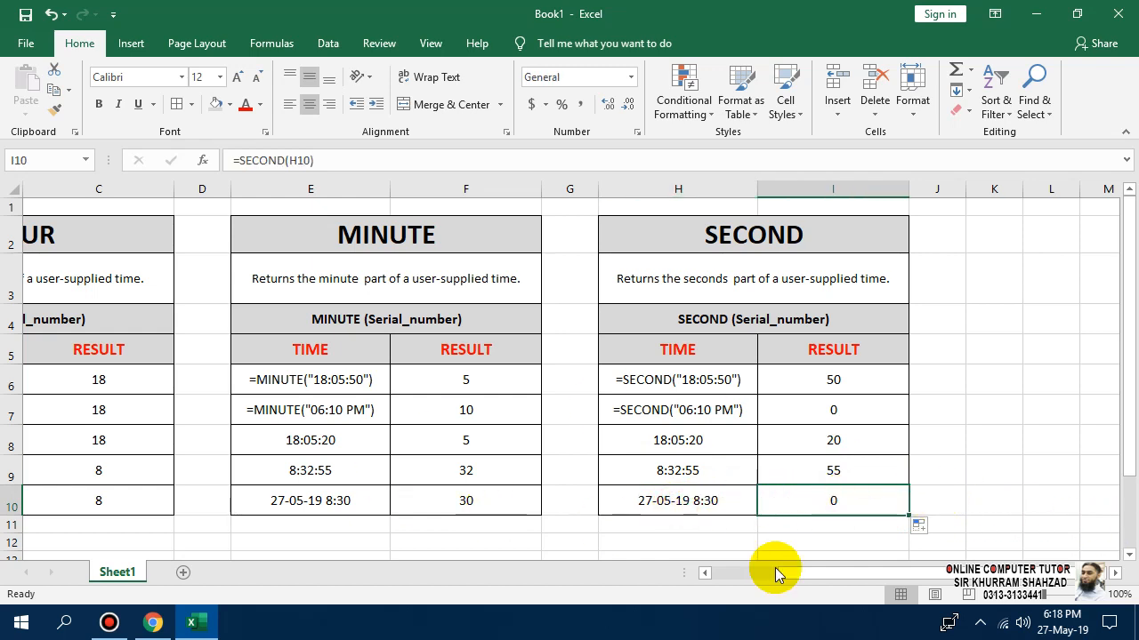
- Narrow the empty spacer columns A, D and G together to the same small width
left_click_drag(874, 574, 755, 572)
right_click(52, 189)
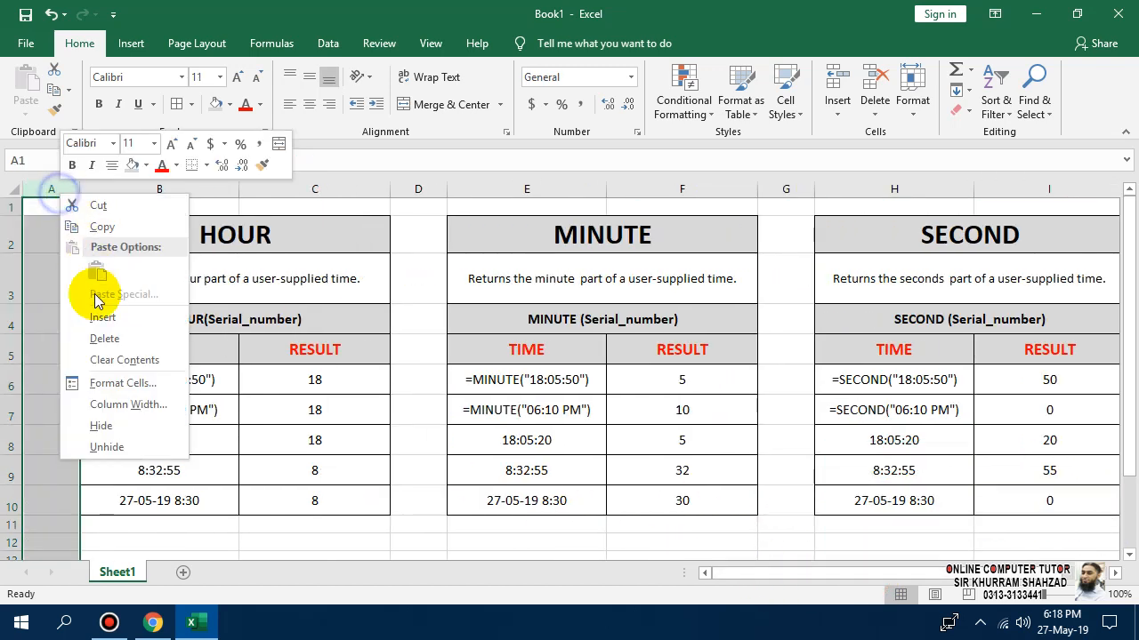
key("Escape")
left_click_drag(80, 188, 44, 193)
left_click(35, 191, "ctrl")
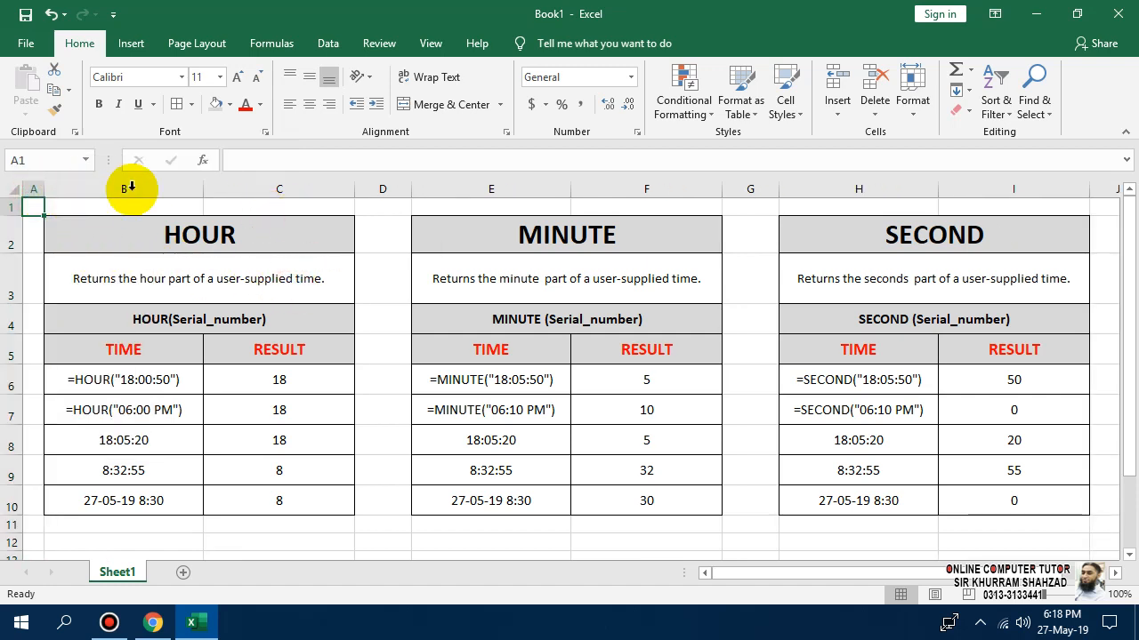
left_click(38, 191)
left_click(383, 189, "ctrl")
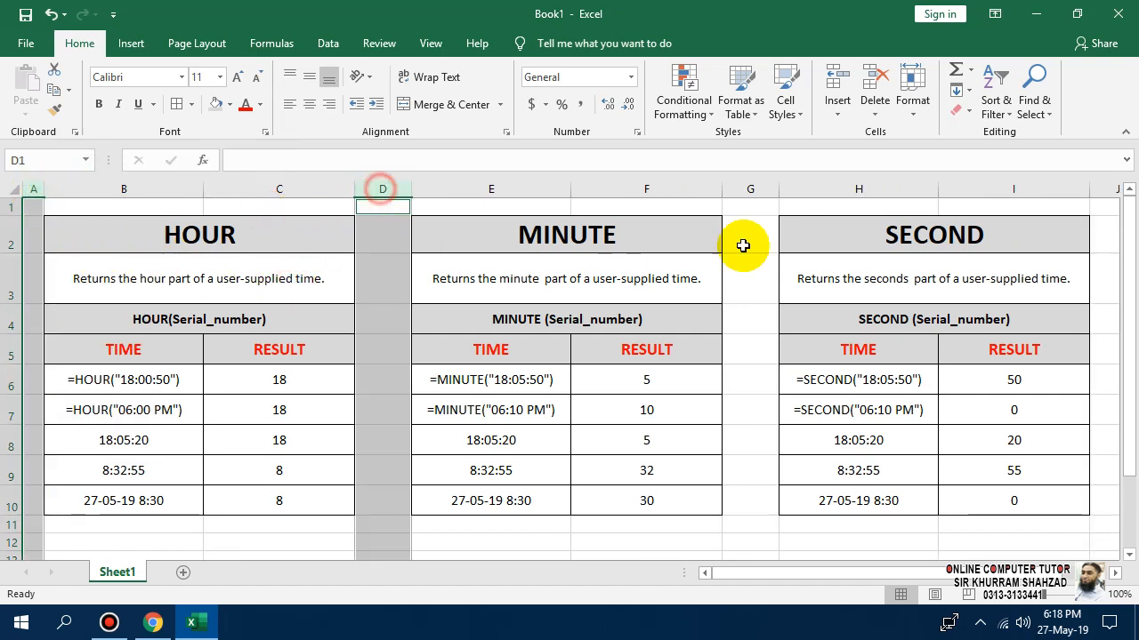
left_click(757, 187, "ctrl")
left_click_drag(776, 187, 737, 188)
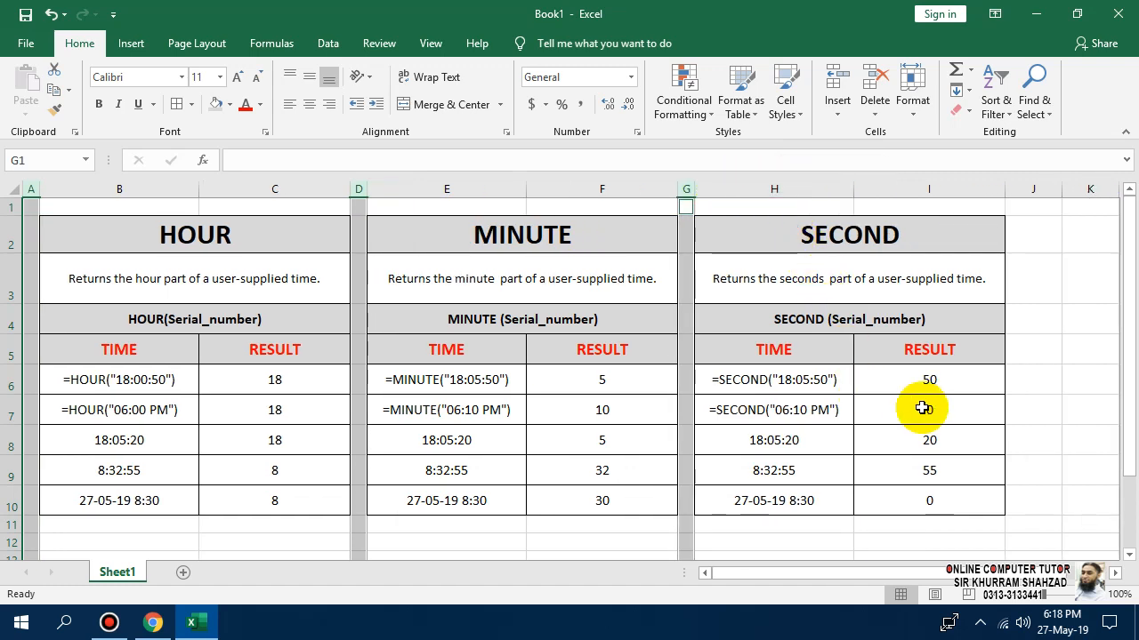
left_click(1023, 378)
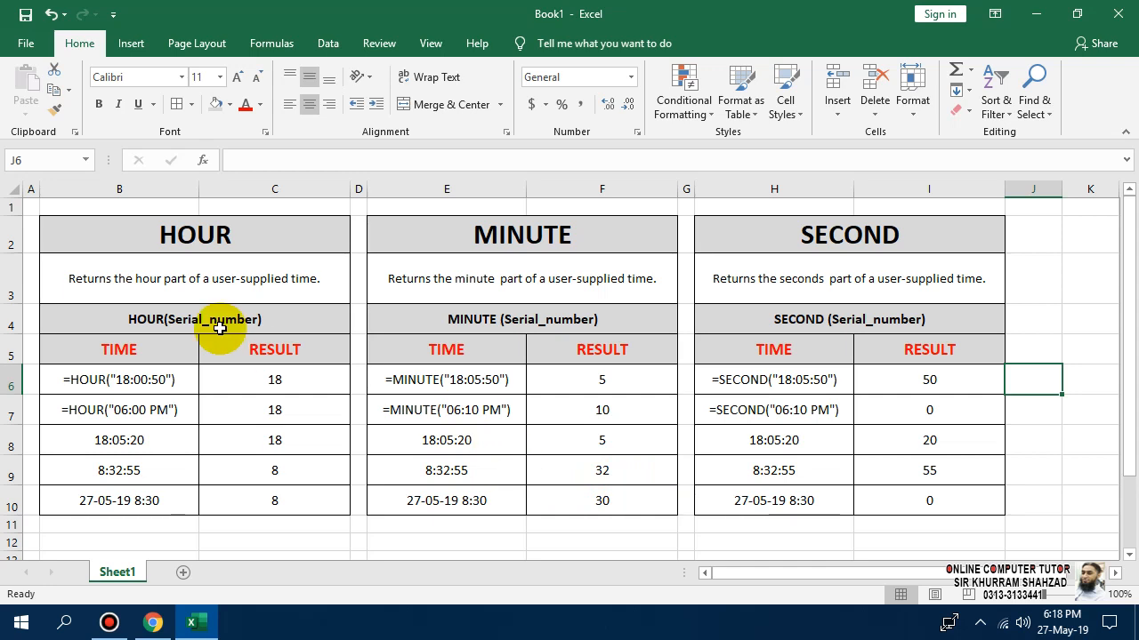
- Review example times and result formulas across the HOUR, MINUTE and SECOND tables
left_click(266, 379)
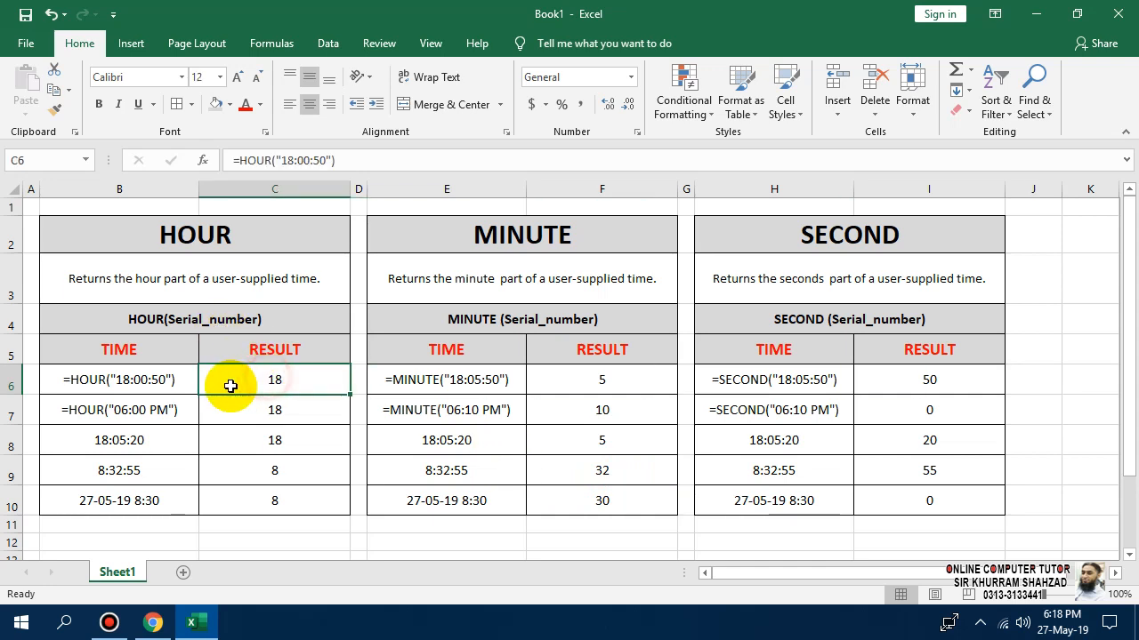
left_click(157, 443)
left_click(275, 415)
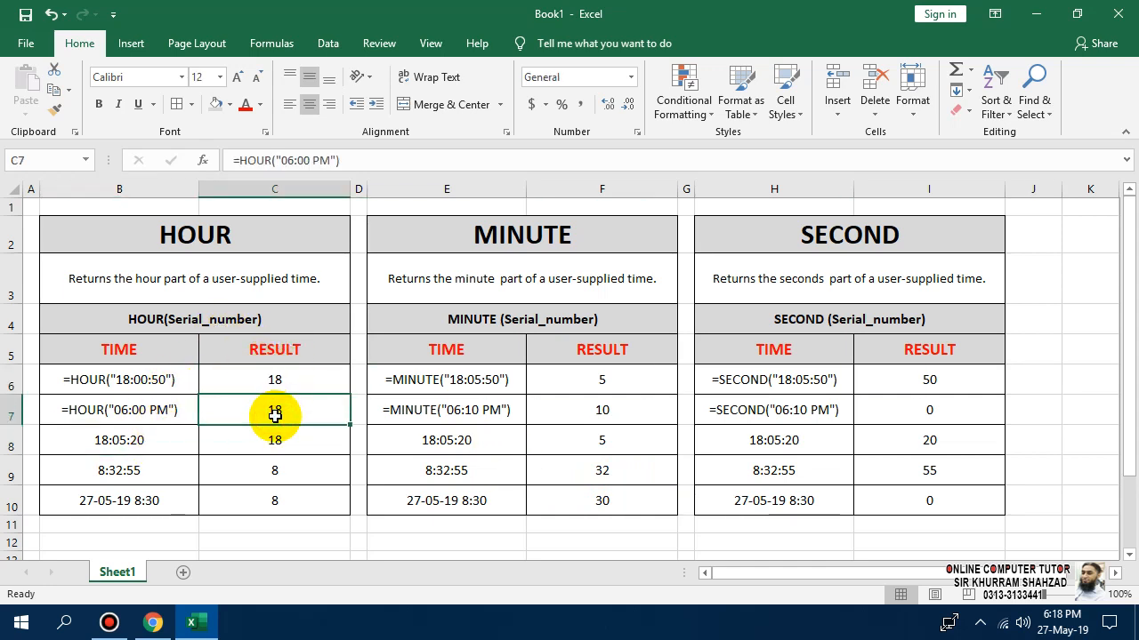
left_click(482, 446)
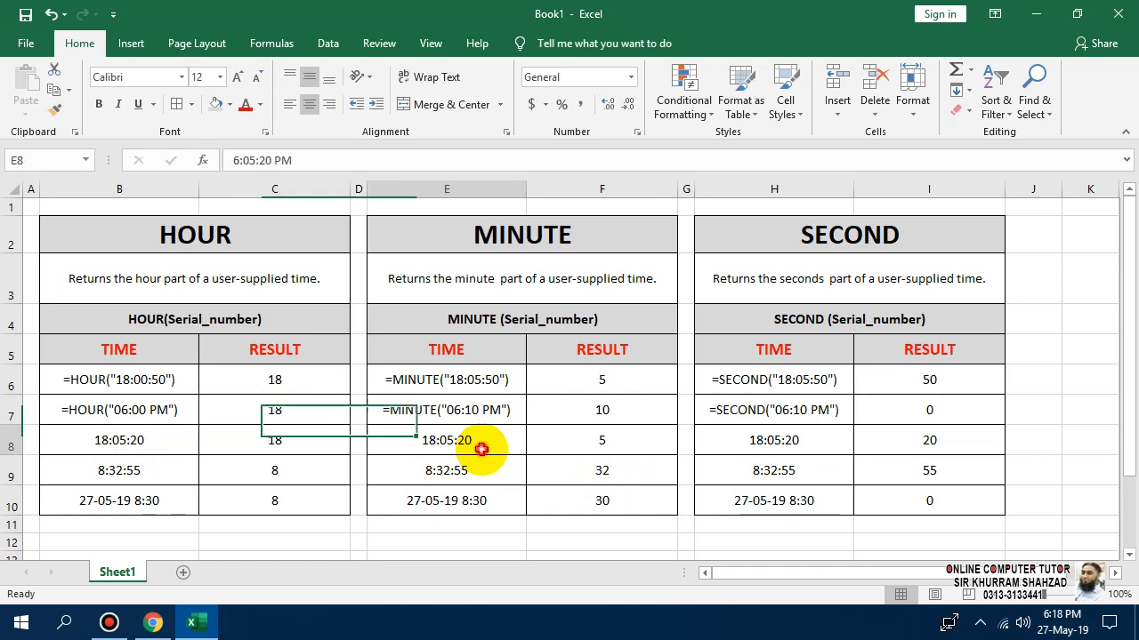
left_click(562, 436)
left_click(895, 428)
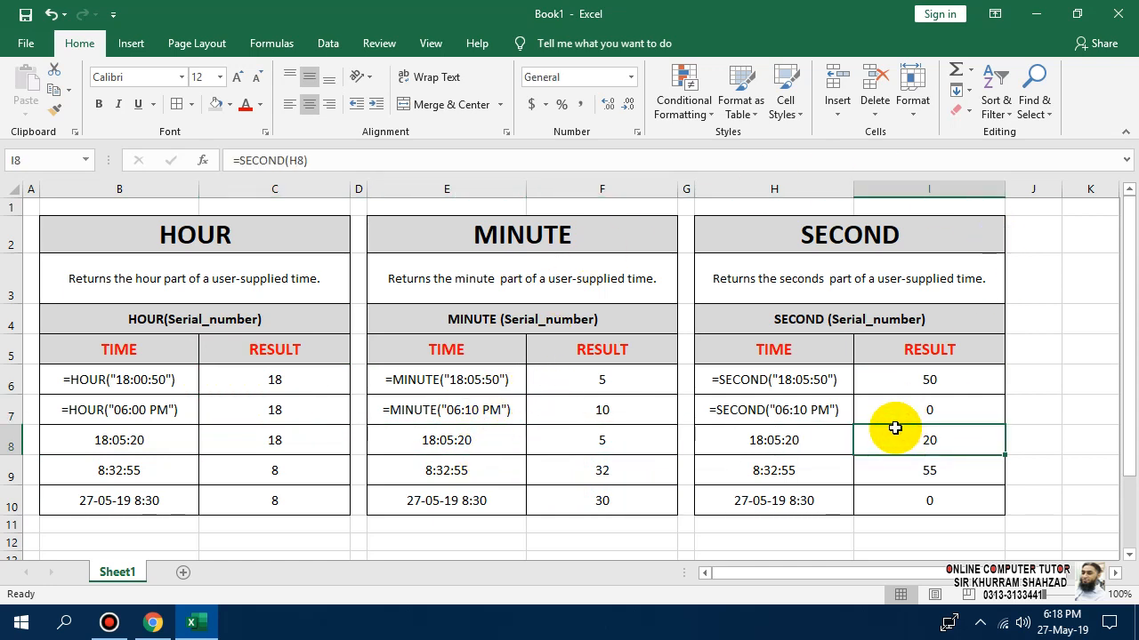